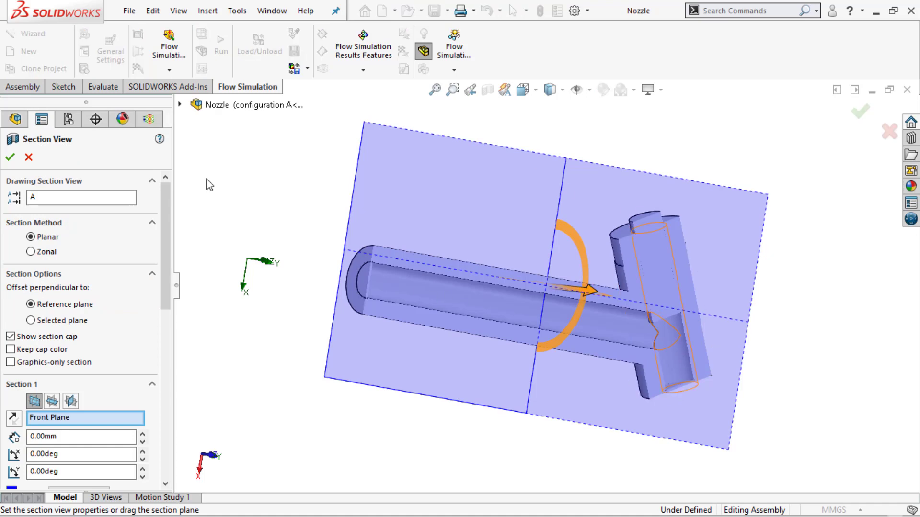
# - Apply the planar section view on the Front Plane to expose the nozzle's interior, continuing despite the low-memory warning
pyautogui.click(9, 165)
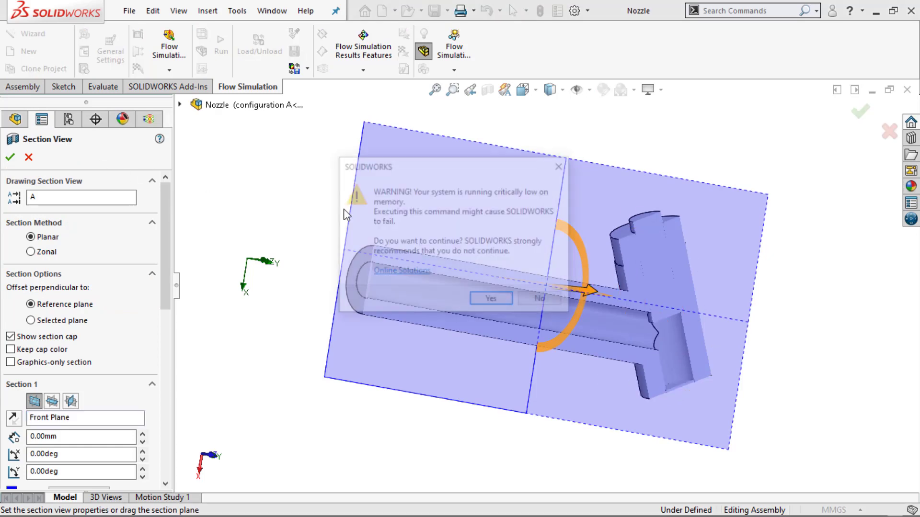
pyautogui.click(493, 300)
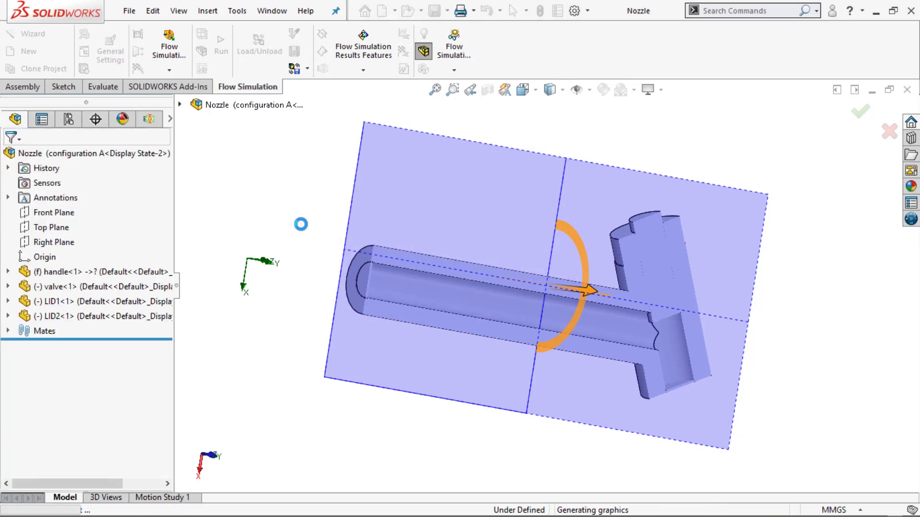
pyautogui.moveTo(339, 350); pyautogui.dragTo(374, 305, button='middle')
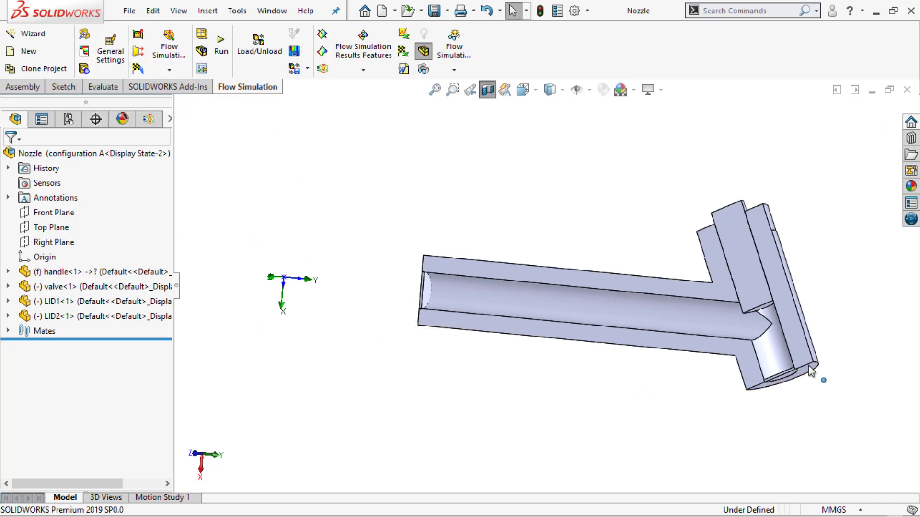
pyautogui.moveTo(341, 224); pyautogui.dragTo(378, 257, button='middle')
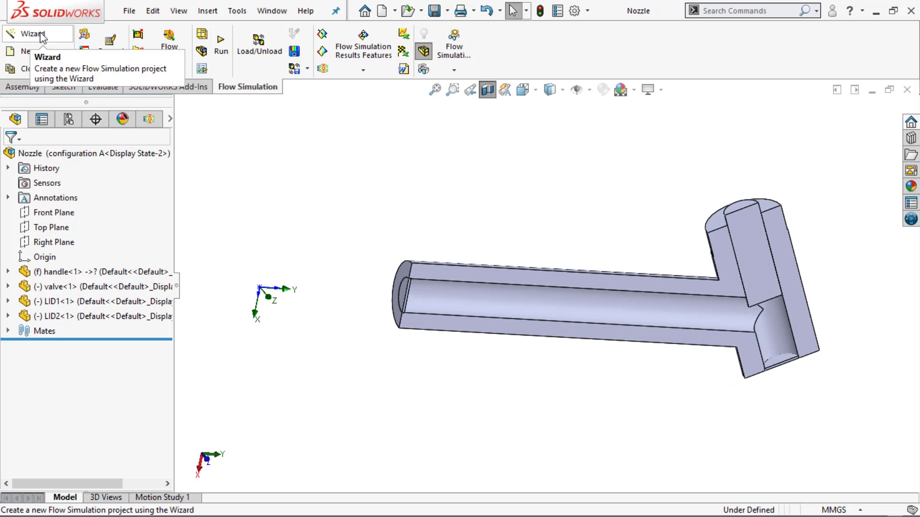
# - Start a new Flow Simulation project with the wizard, keeping the name Project(1) and the current configuration
pyautogui.click(168, 87)
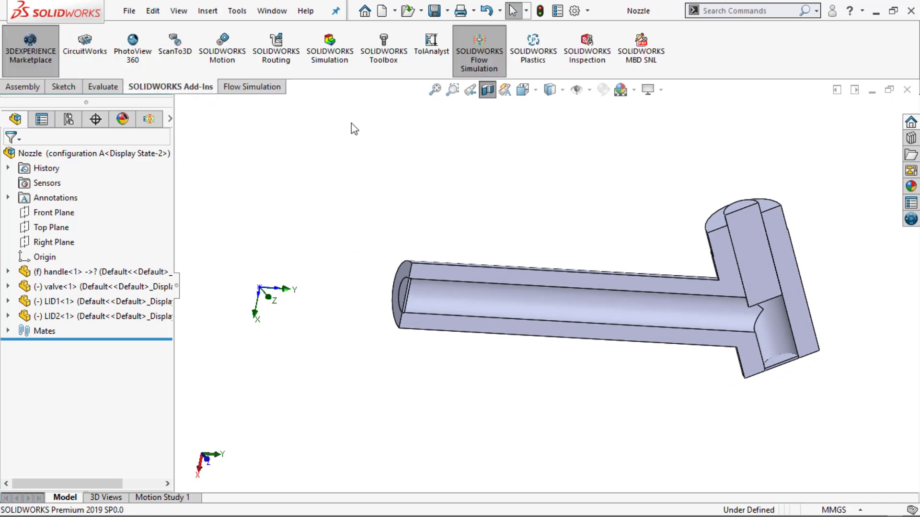
pyautogui.click(252, 87)
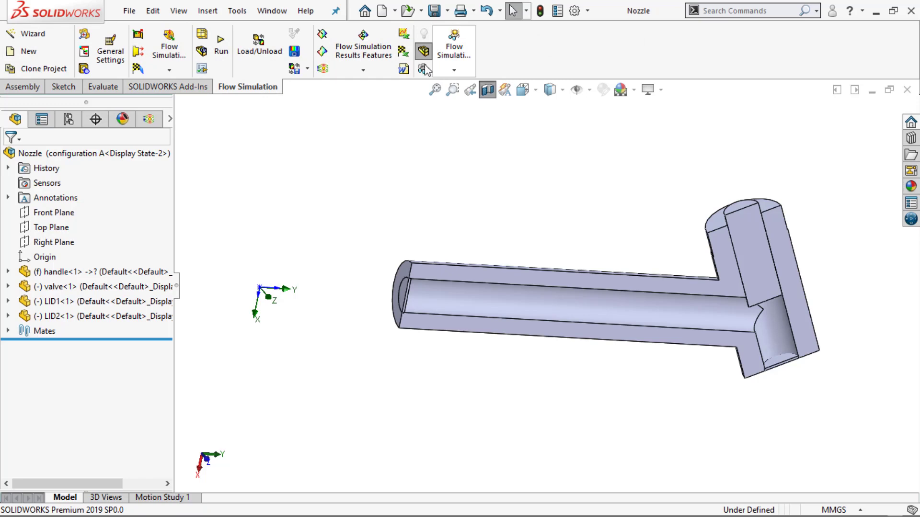
pyautogui.click(32, 33)
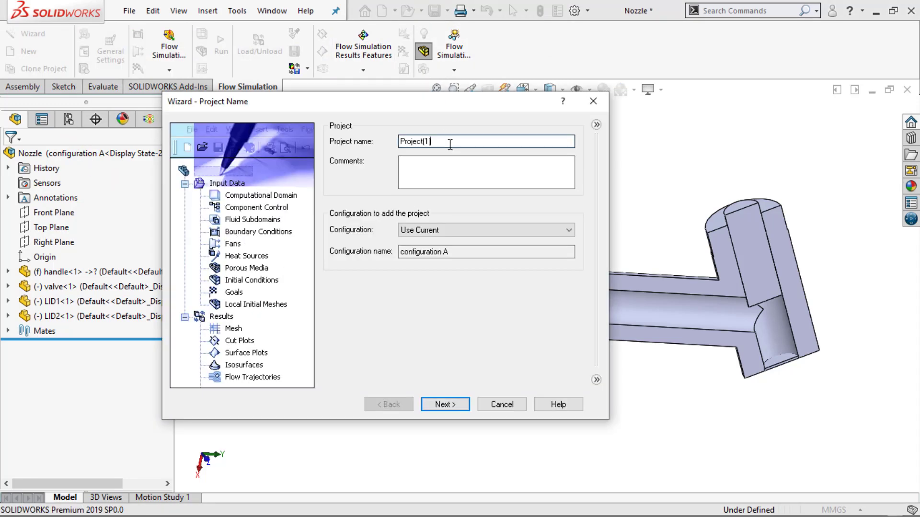
pyautogui.click(426, 404)
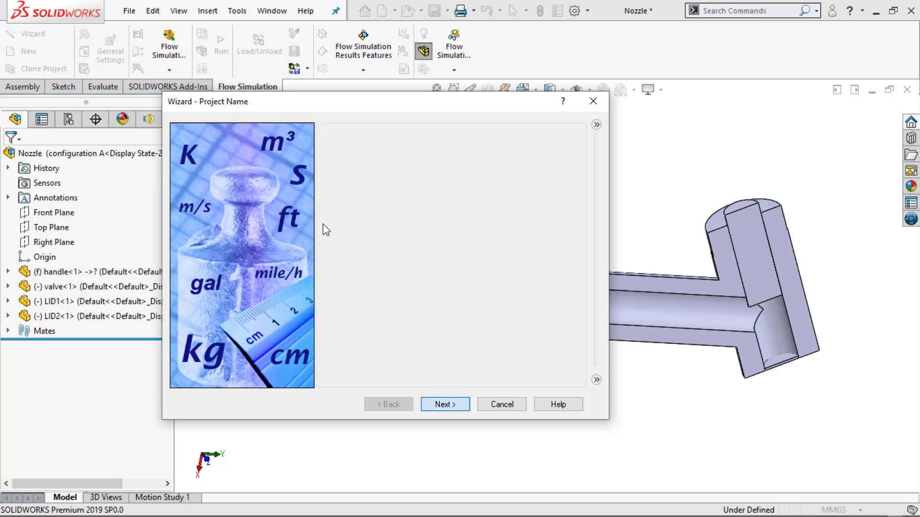
# - Keep the SI unit system but set the temperature unit to Celsius, and proceed to the analysis type
pyautogui.click(425, 350)
pyautogui.click(443, 349)
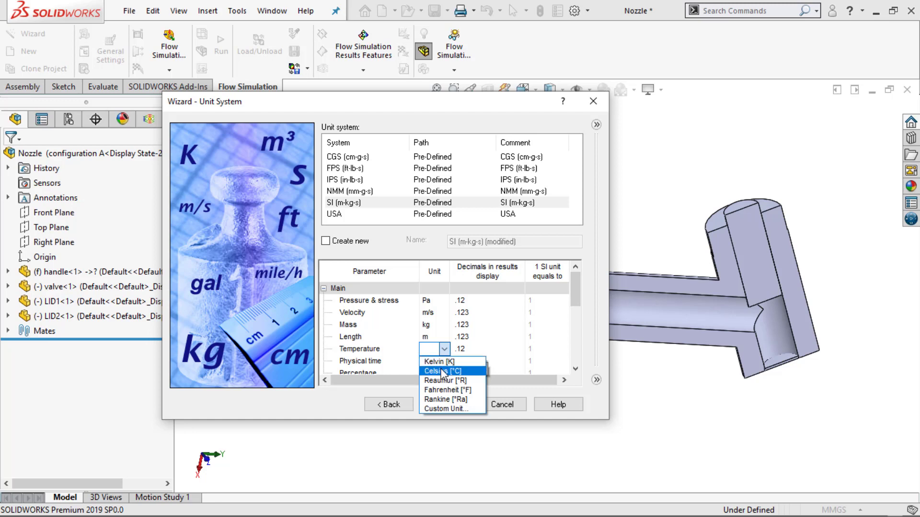
pyautogui.click(443, 371)
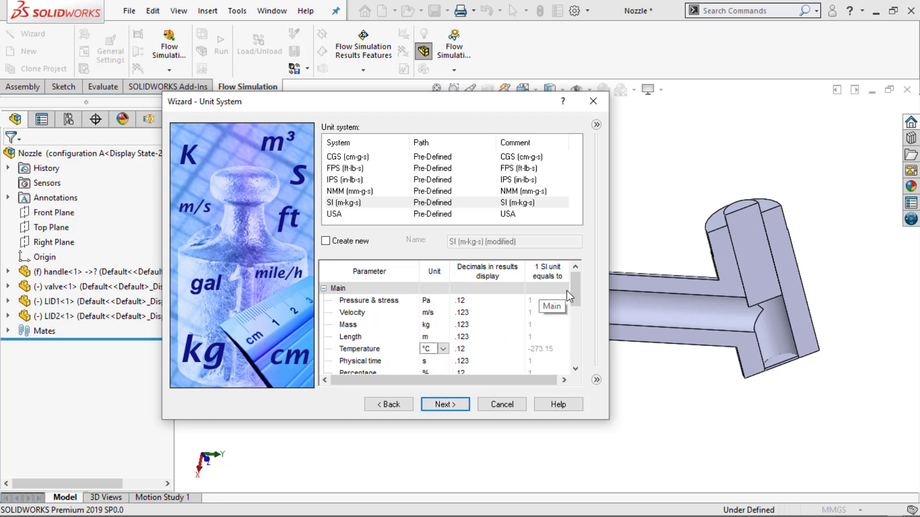
pyautogui.scroll(-2, 551, 307)
pyautogui.click(430, 404)
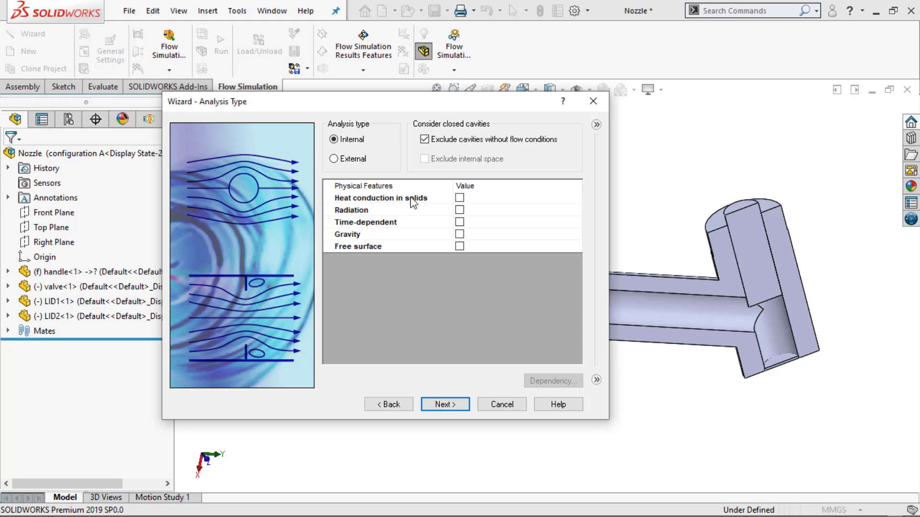
# - Accept an internal analysis excluding cavities without flow conditions, with gravity and all other physical features left off
pyautogui.moveTo(405, 108); pyautogui.dragTo(367, 130)
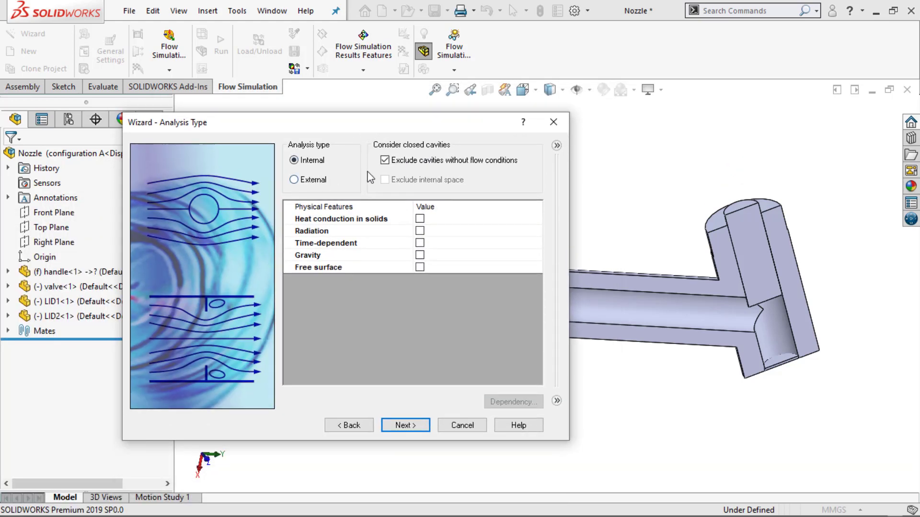
pyautogui.click(420, 255)
pyautogui.click(420, 255)
pyautogui.click(420, 256)
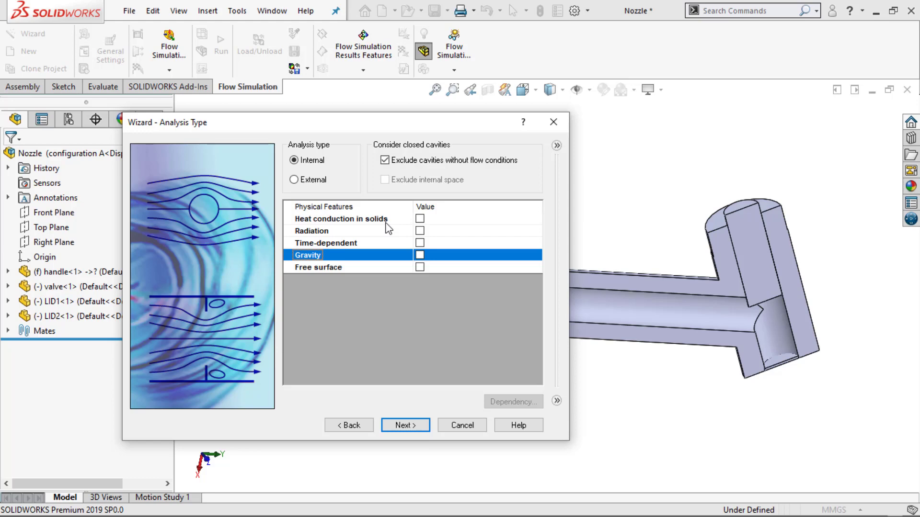
pyautogui.moveTo(372, 123); pyautogui.dragTo(353, 85)
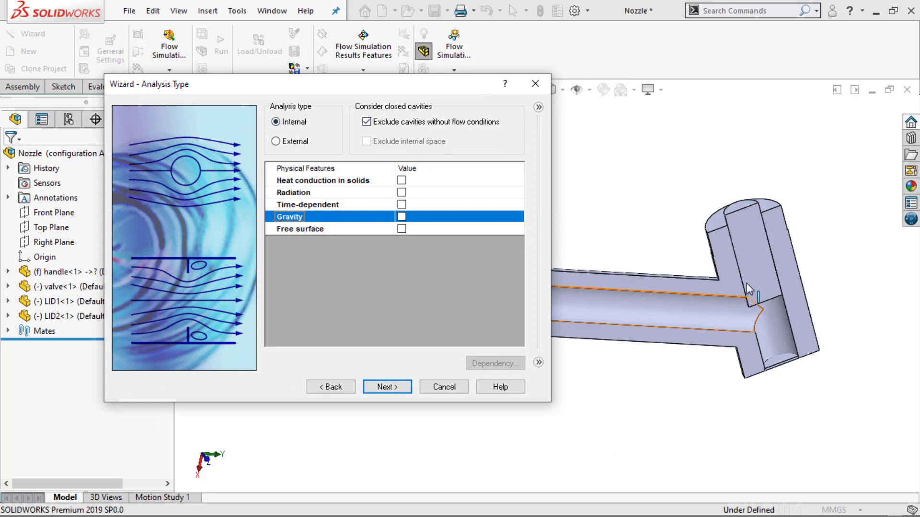
pyautogui.click(393, 387)
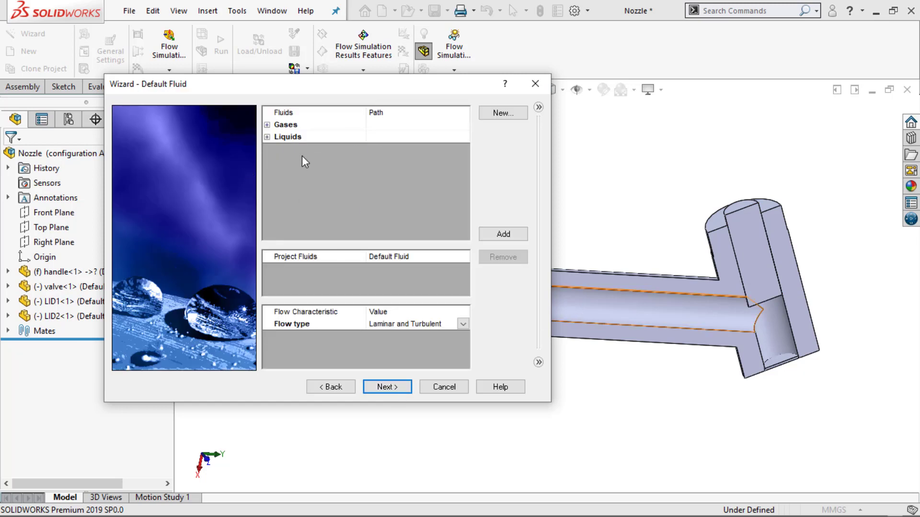
# - Add Water from the liquids as the default project fluid, keeping the Laminar and Turbulent flow type
pyautogui.click(267, 137)
pyautogui.scroll(-3, 308, 179)
pyautogui.doubleClick(315, 234)
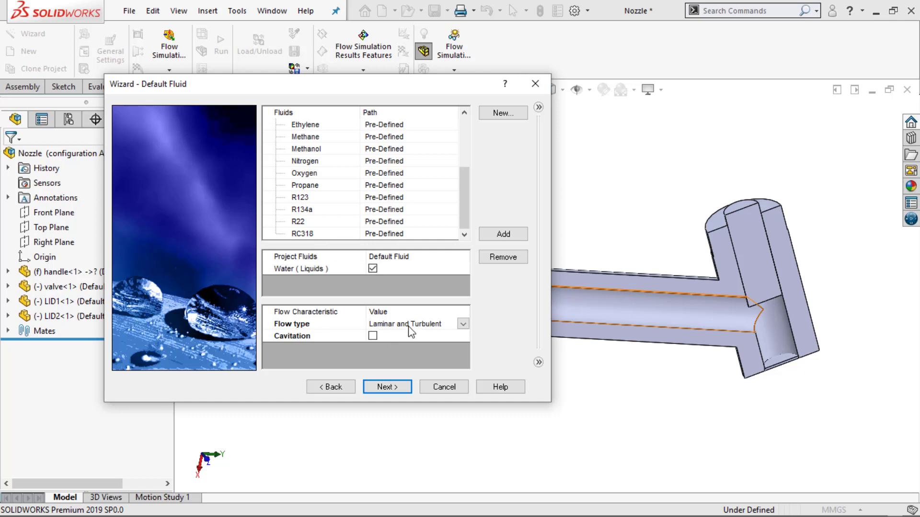
pyautogui.click(467, 326)
pyautogui.click(466, 326)
pyautogui.click(466, 326)
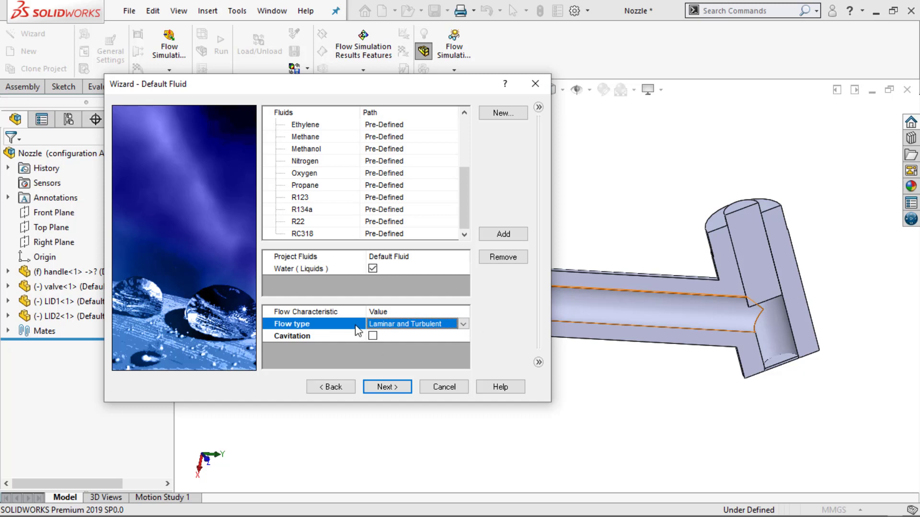
pyautogui.click(377, 388)
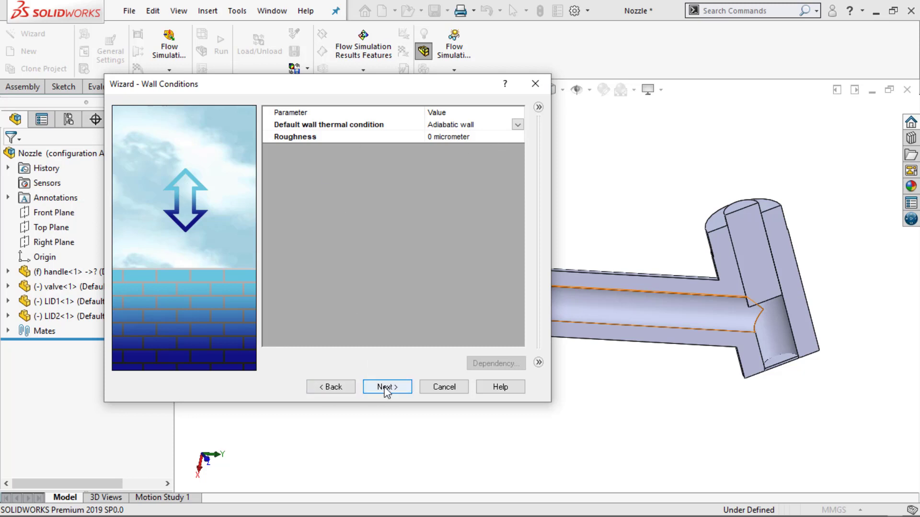
# - Accept adiabatic walls with 0 micrometer roughness and the default initial conditions, and finish the project wizard
pyautogui.click(387, 389)
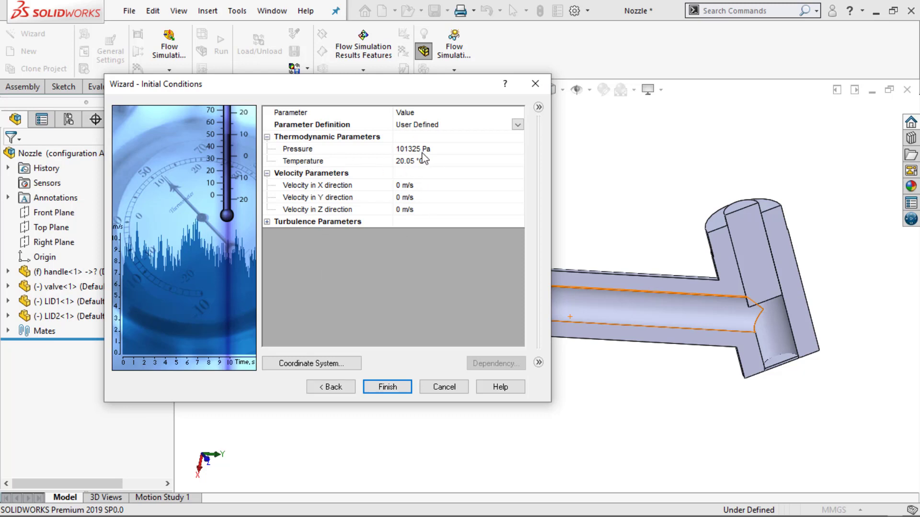
pyautogui.click(387, 387)
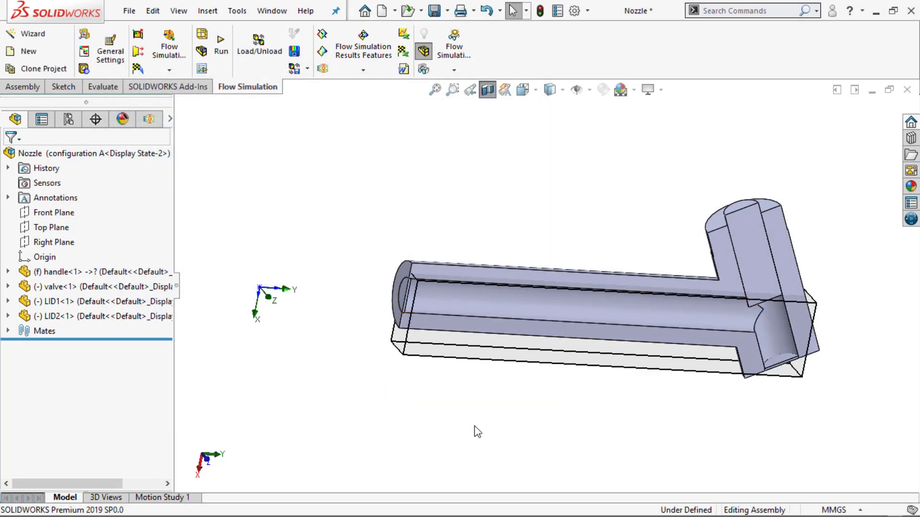
# - Display the Flow Simulation project tree with more room for Project(1), and hide the computational domain
pyautogui.moveTo(494, 378); pyautogui.dragTo(441, 330, button='middle')
pyautogui.click(149, 119)
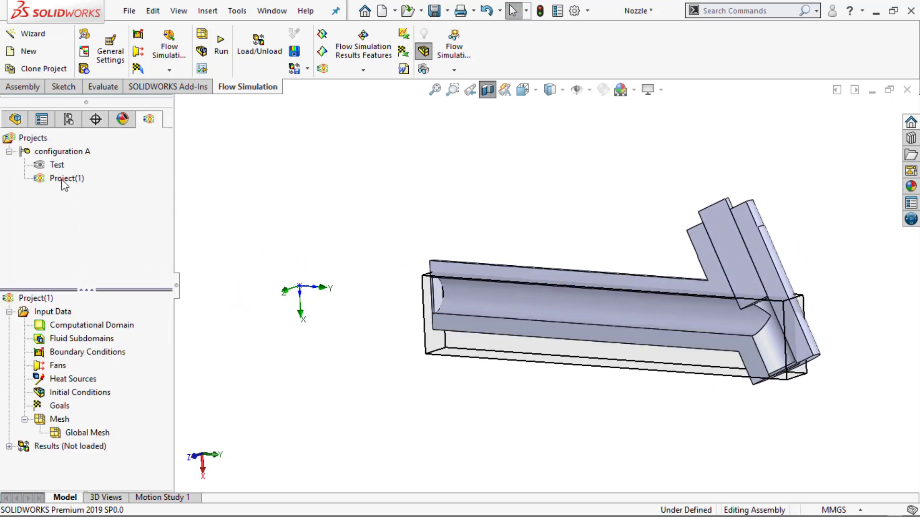
pyautogui.moveTo(70, 290); pyautogui.dragTo(87, 190)
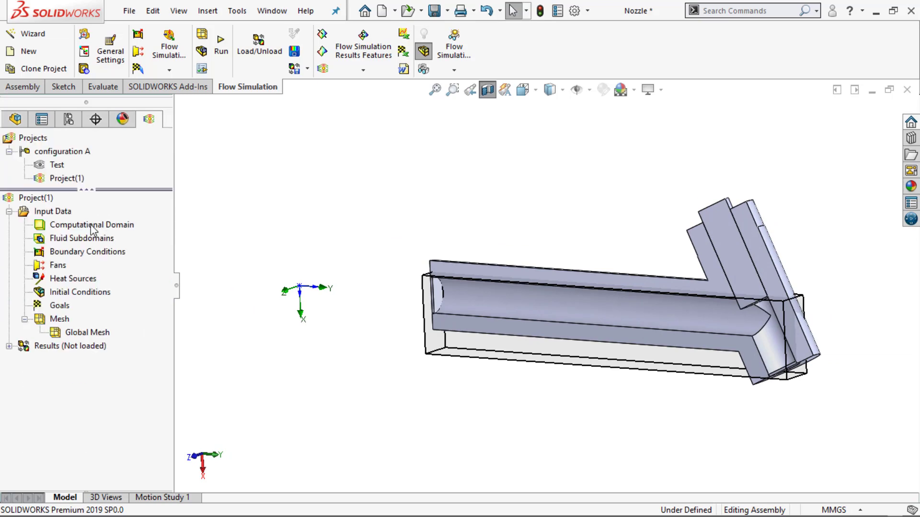
pyautogui.click(73, 224)
pyautogui.moveTo(274, 348); pyautogui.dragTo(330, 368, button='middle')
pyautogui.click(270, 242)
pyautogui.rightClick(104, 228)
pyautogui.click(219, 254)
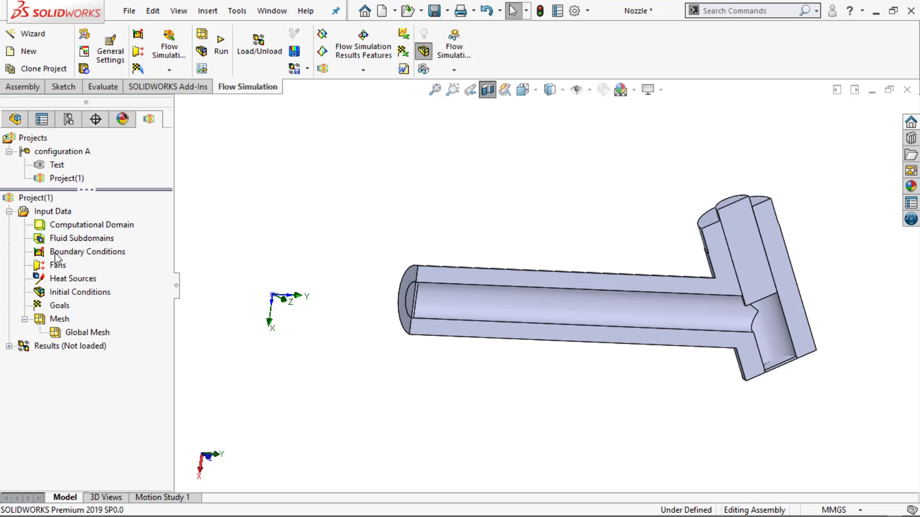
# - Add a Static Pressure boundary condition of 4.5 atm on the inner face of LID1 at the handle's open end
pyautogui.rightClick(71, 250)
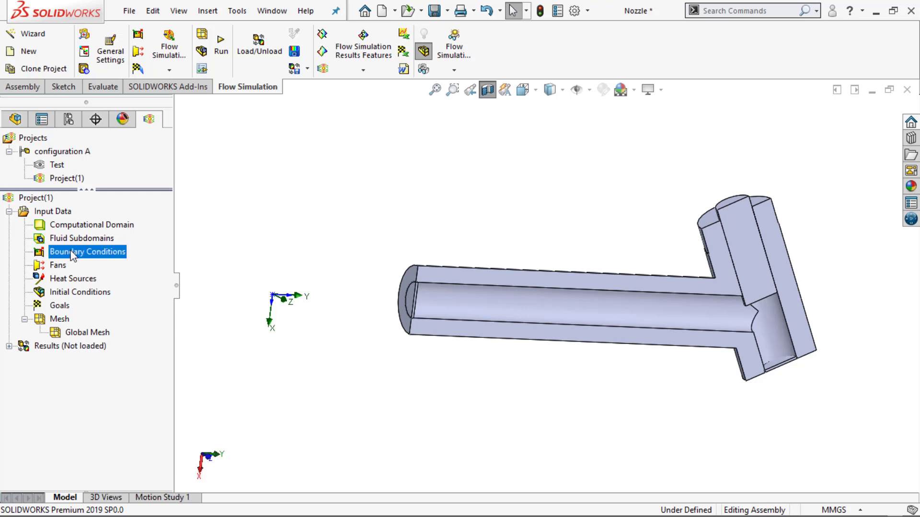
pyautogui.click(93, 264)
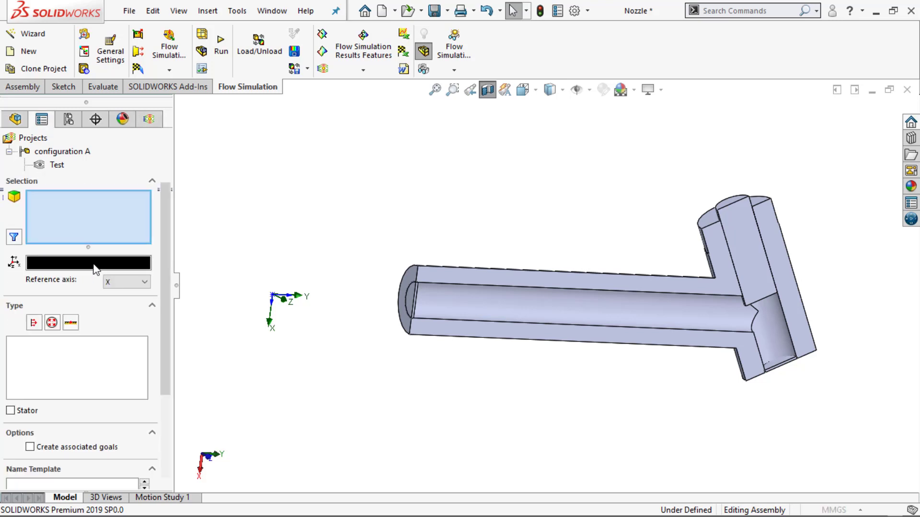
pyautogui.click(50, 325)
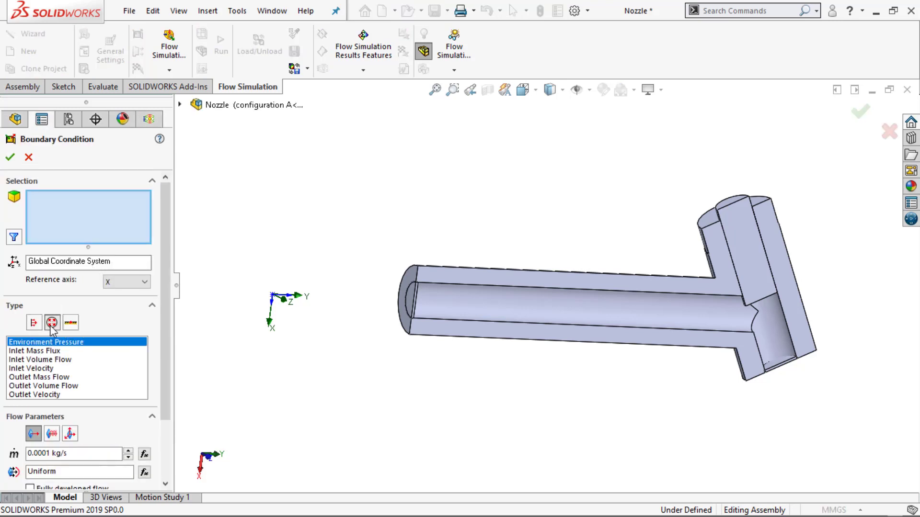
pyautogui.click(33, 351)
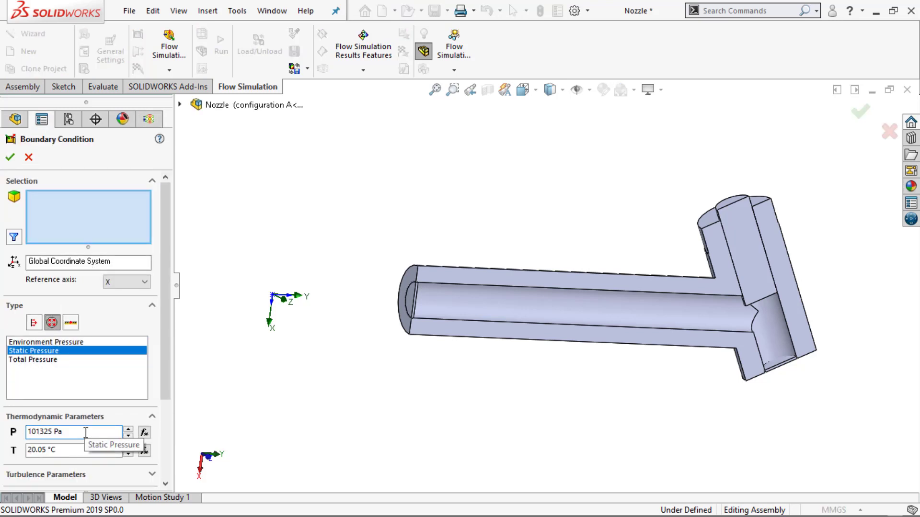
pyautogui.click(86, 432)
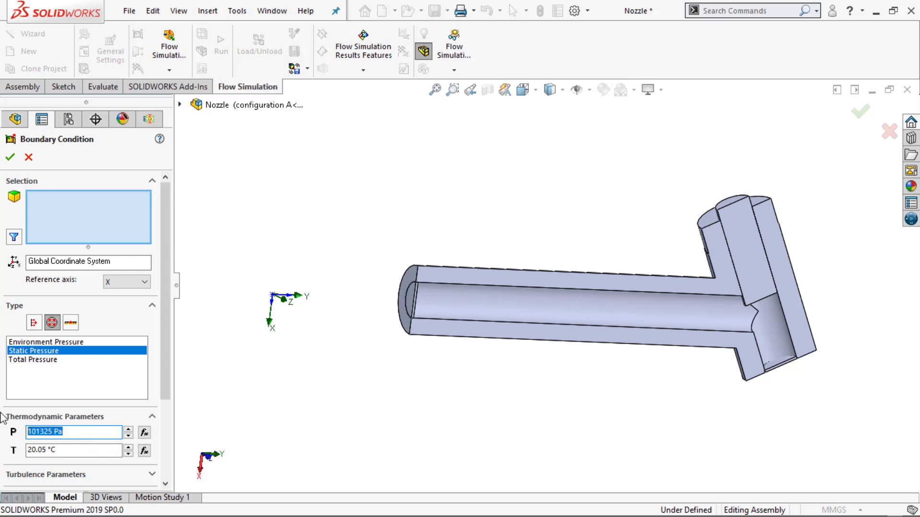
pyautogui.write('4.5 atm')
pyautogui.click(50, 384)
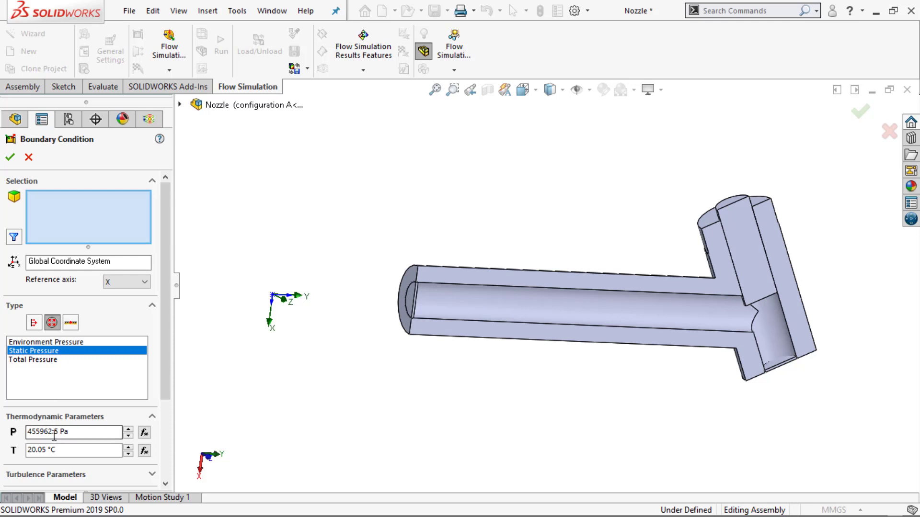
pyautogui.moveTo(398, 334); pyautogui.dragTo(485, 314, button='middle')
pyautogui.click(485, 313)
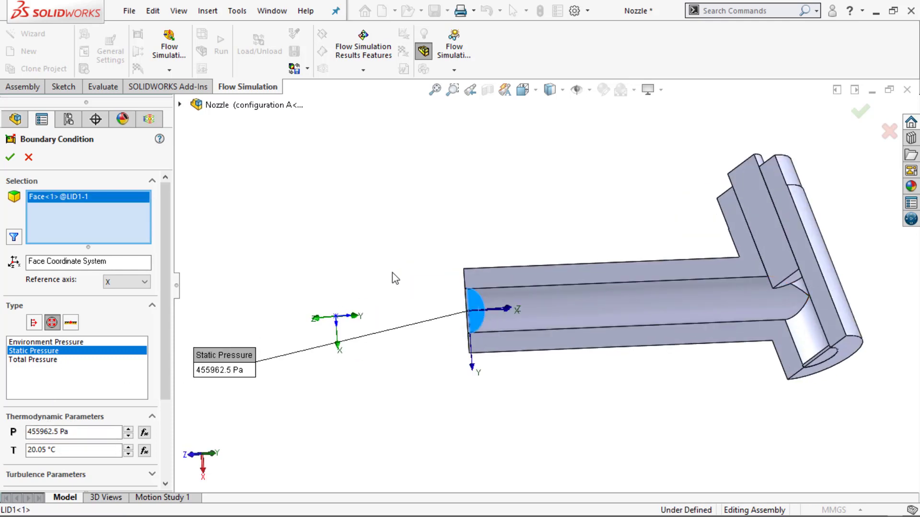
pyautogui.click(10, 157)
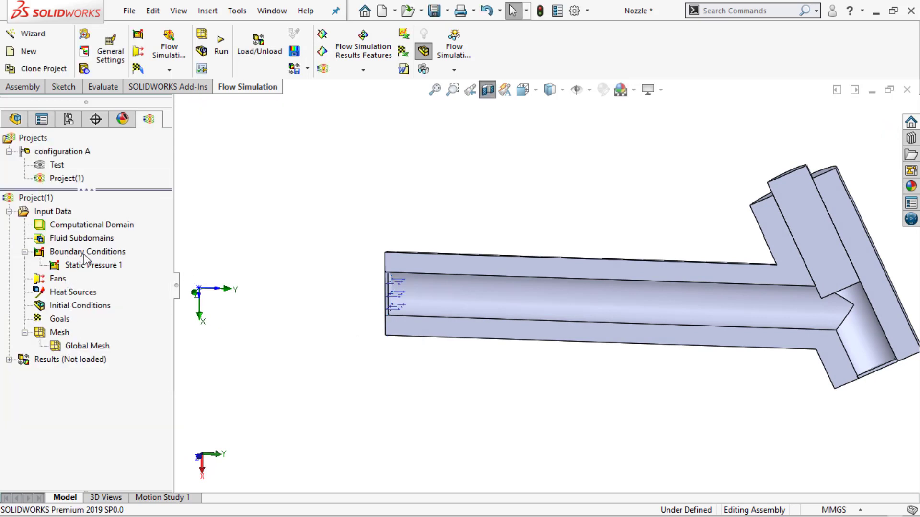
# - Add an Environment Pressure boundary condition of 1 atm on the inner face of LID2 at the nozzle outlet
pyautogui.rightClick(85, 255)
pyautogui.click(111, 265)
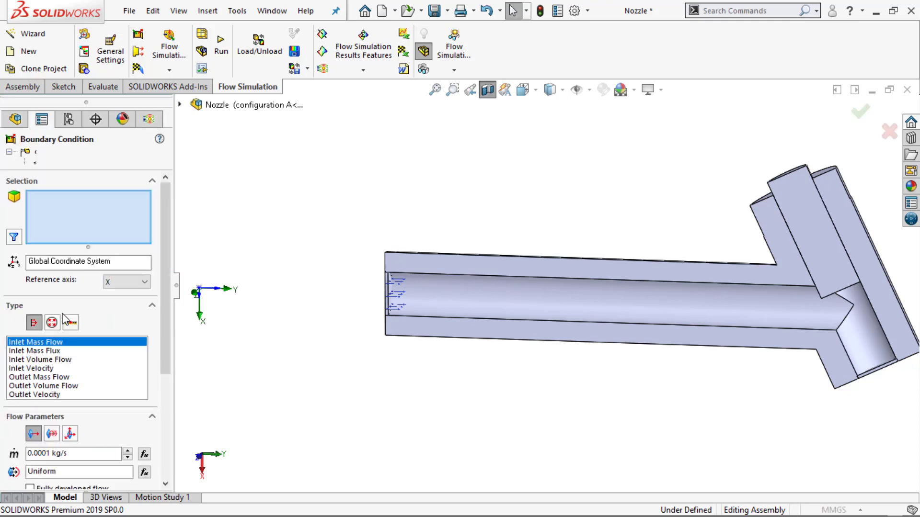
pyautogui.click(52, 323)
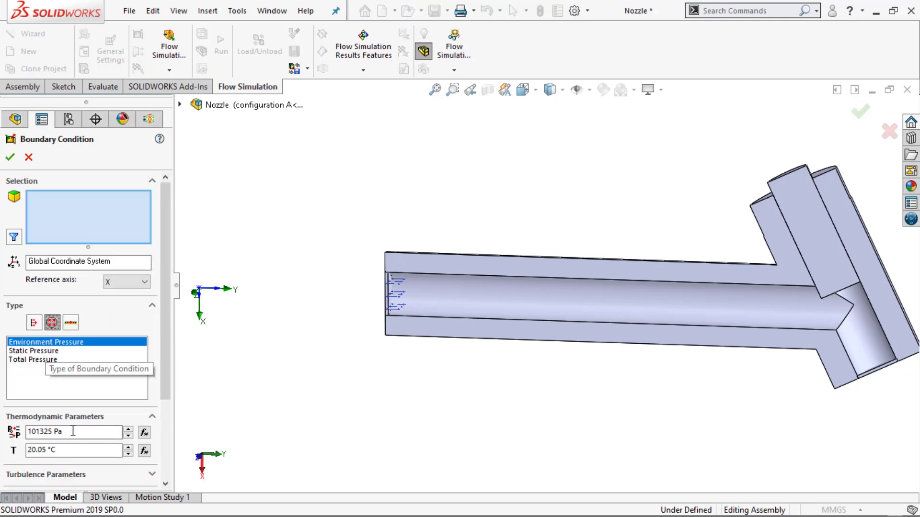
pyautogui.tripleClick(73, 431)
pyautogui.write('1')
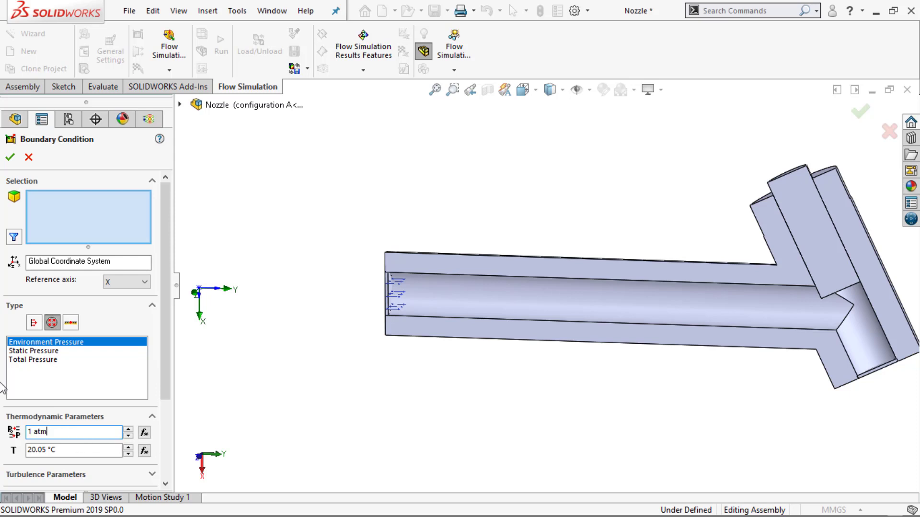
pyautogui.write(' atm')
pyautogui.press('Return')
pyautogui.click(493, 285)
pyautogui.moveTo(512, 364); pyautogui.dragTo(766, 326, button='middle')
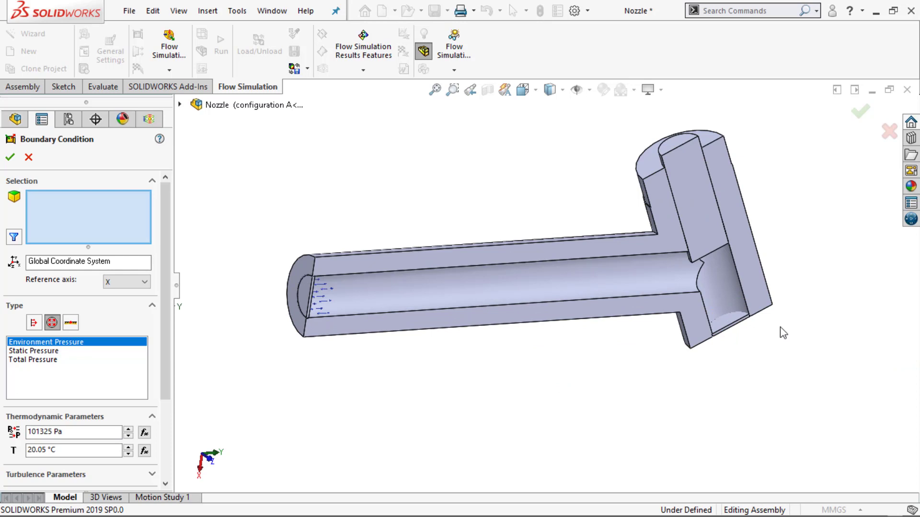
pyautogui.click(726, 322)
pyautogui.click(10, 156)
# - Add global goals for Mass Flow Rate and maximum Velocity
pyautogui.moveTo(369, 398); pyautogui.dragTo(755, 357, button='middle')
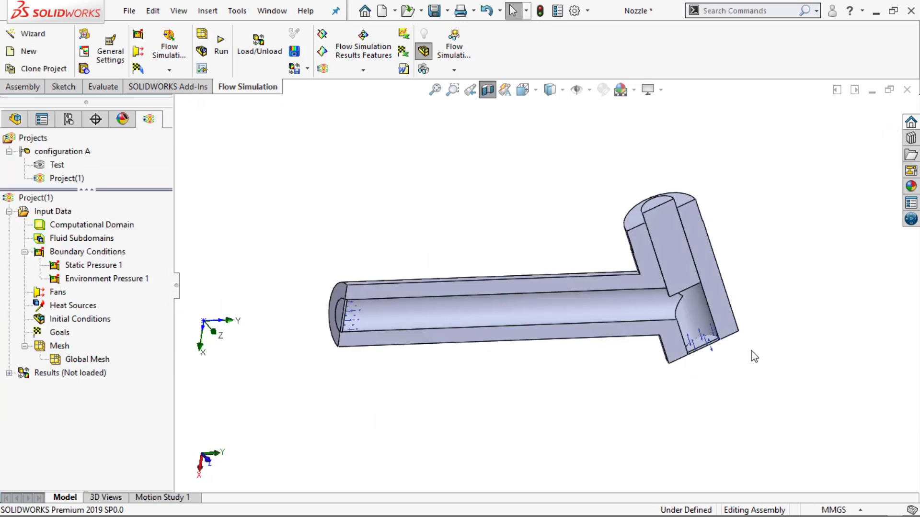
pyautogui.scroll(-5, 755, 357)
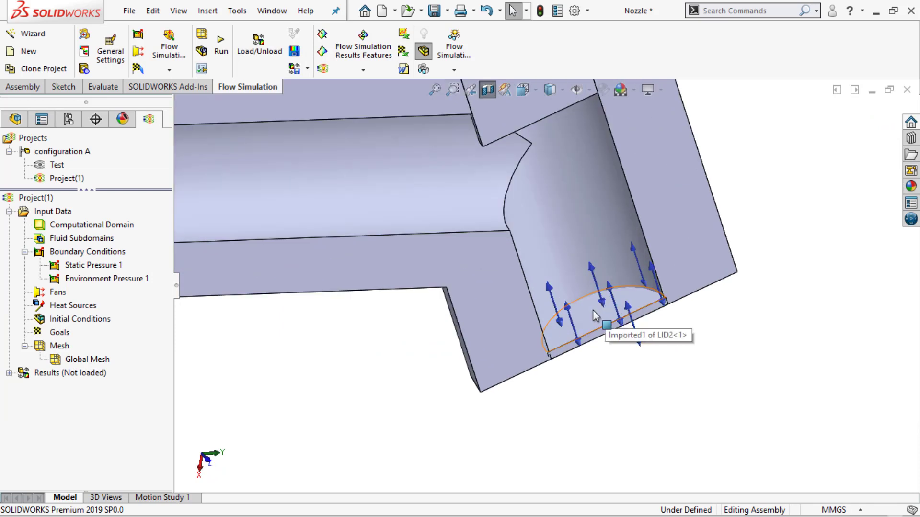
pyautogui.scroll(3, 596, 316)
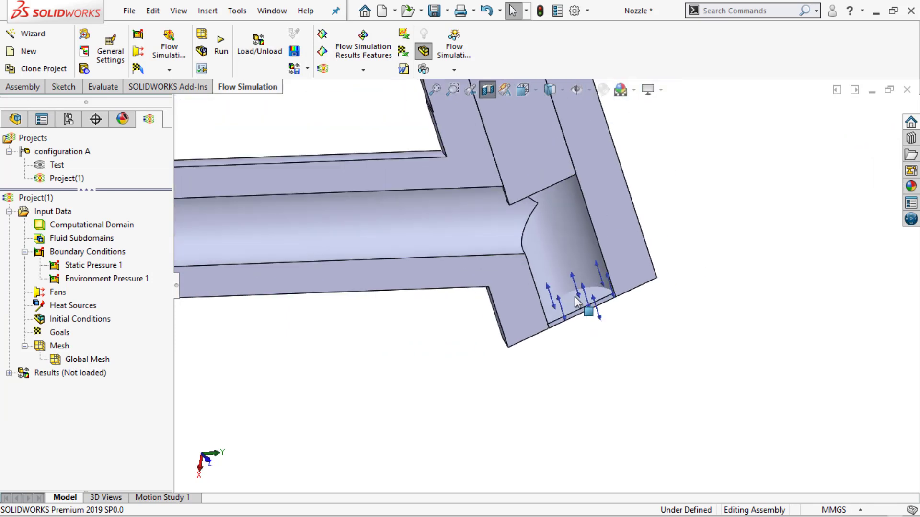
pyautogui.scroll(2, 584, 307)
pyautogui.rightClick(63, 332)
pyautogui.click(89, 337)
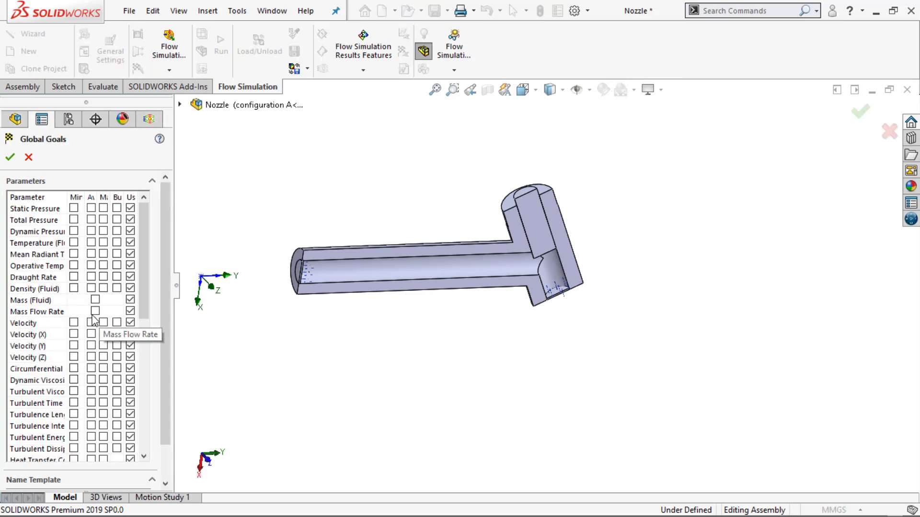
pyautogui.click(96, 311)
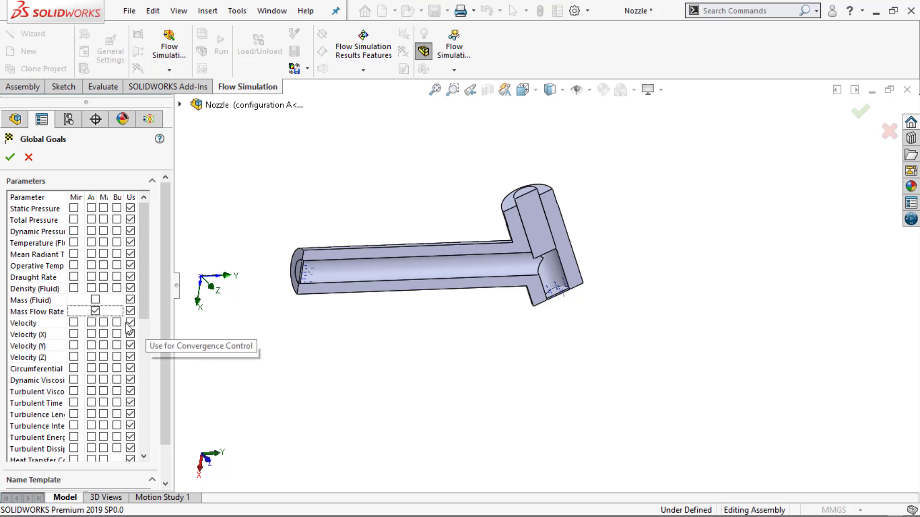
pyautogui.click(104, 322)
pyautogui.moveTo(144, 308); pyautogui.dragTo(149, 350)
pyautogui.click(10, 157)
# - Add surface goals for average and maximum Velocity on the inner face of LID2
pyautogui.rightClick(57, 334)
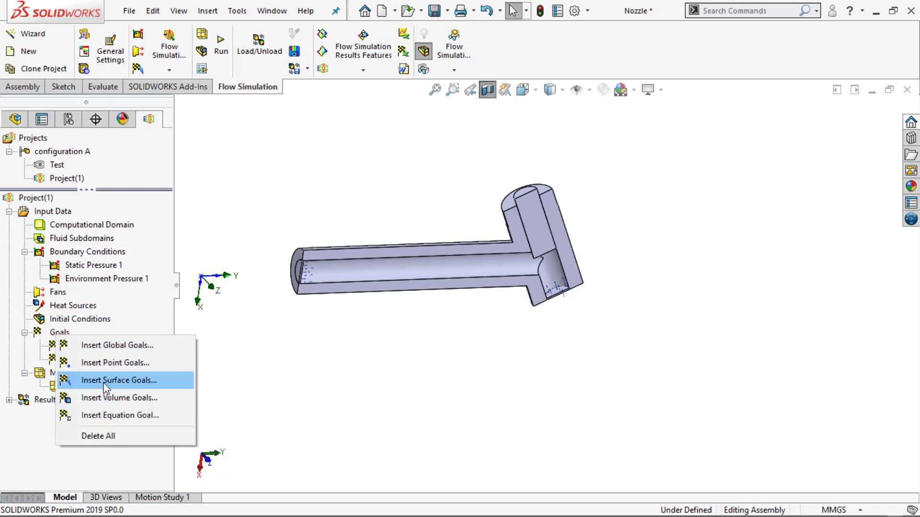
pyautogui.click(104, 384)
pyautogui.click(556, 291)
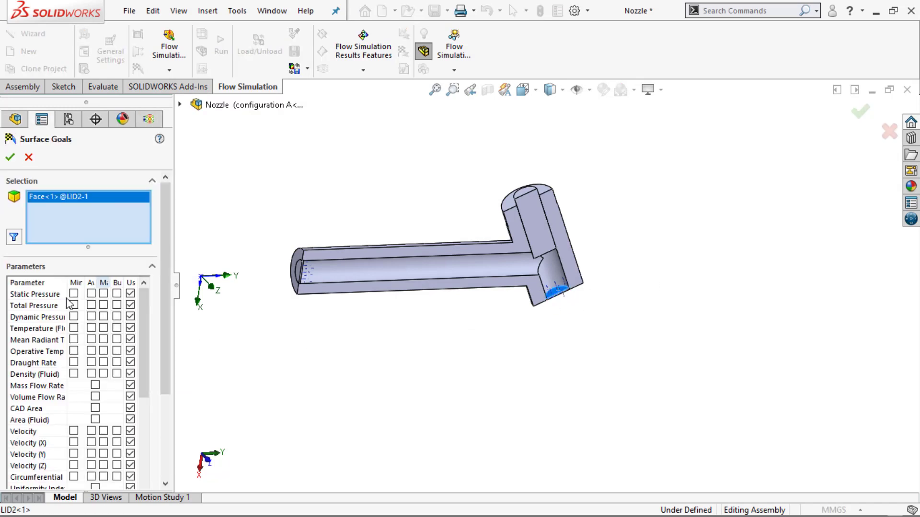
pyautogui.click(91, 430)
pyautogui.click(103, 430)
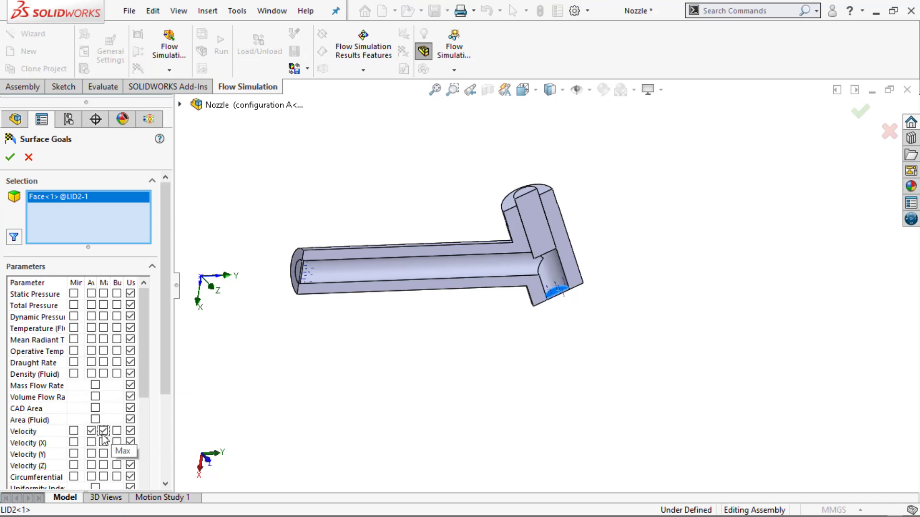
pyautogui.click(9, 158)
# - Review the global mesh settings and close them without making changes
pyautogui.moveTo(404, 312); pyautogui.dragTo(388, 391, button='middle')
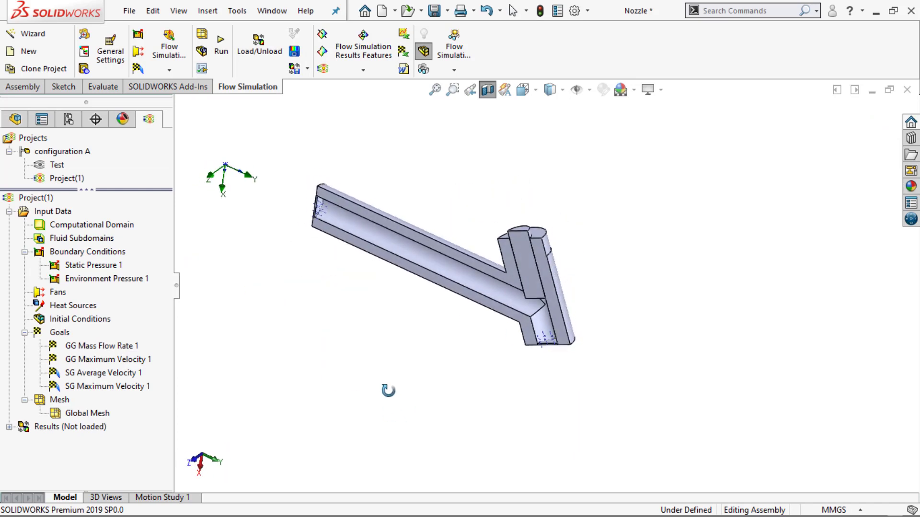
pyautogui.scroll(-2, 388, 390)
pyautogui.rightClick(82, 416)
pyautogui.click(113, 424)
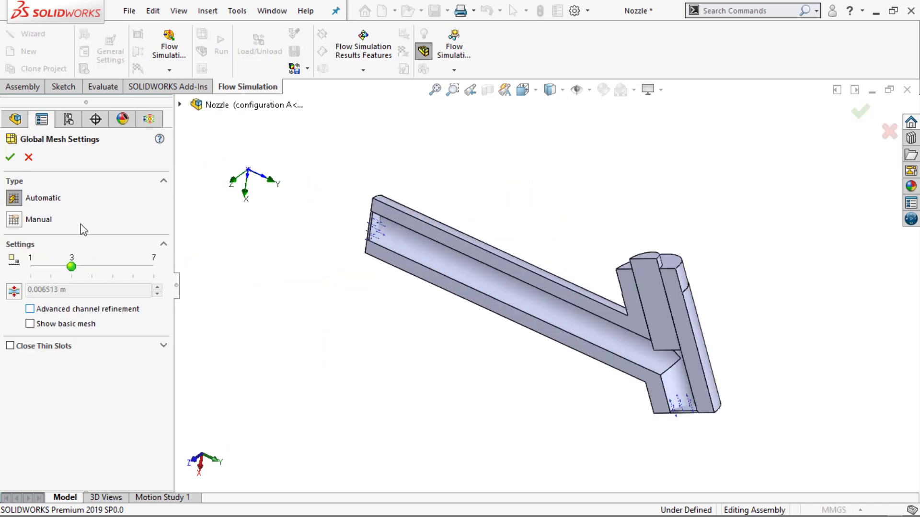
pyautogui.click(28, 157)
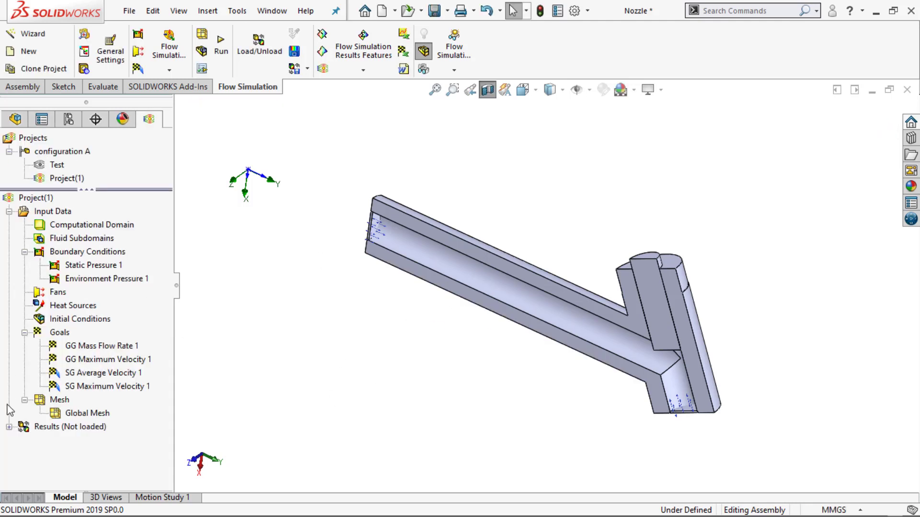
# - Run a new calculation of Project(1) on this computer using all cores, with the results loaded on finishing
pyautogui.rightClick(46, 431)
pyautogui.press('Escape')
pyautogui.rightClick(35, 198)
pyautogui.click(68, 209)
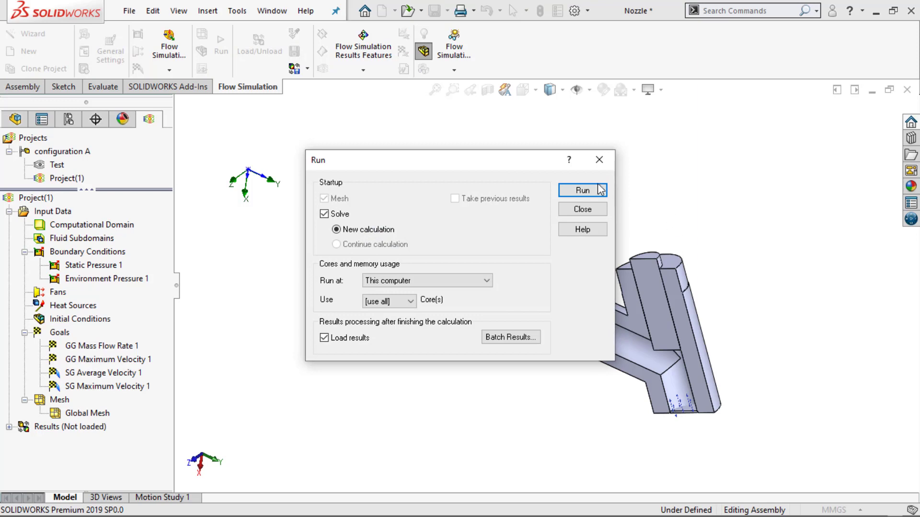
pyautogui.click(603, 190)
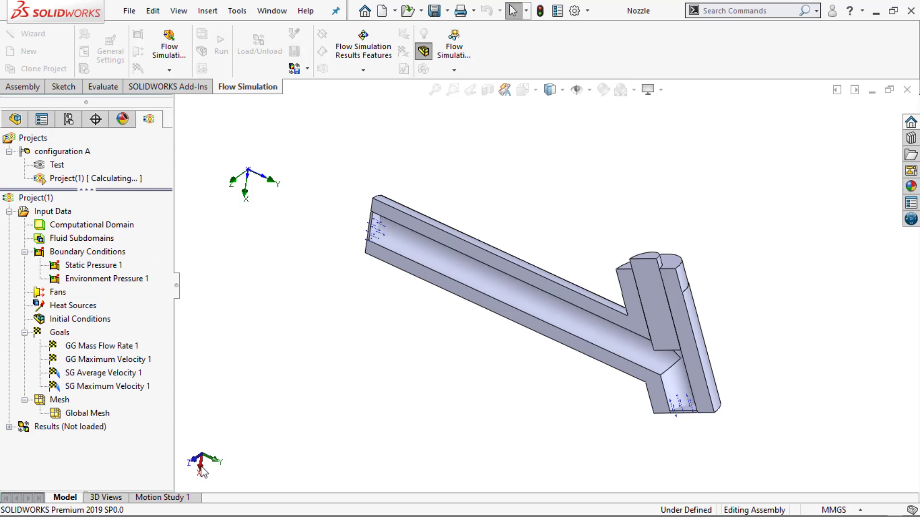
# - Switch to the solver window and insert a goal plot of GG Mass Flow Rate 1, GG Maximum Velocity 1 and SG Maximum Velocity 1
pyautogui.press('super')
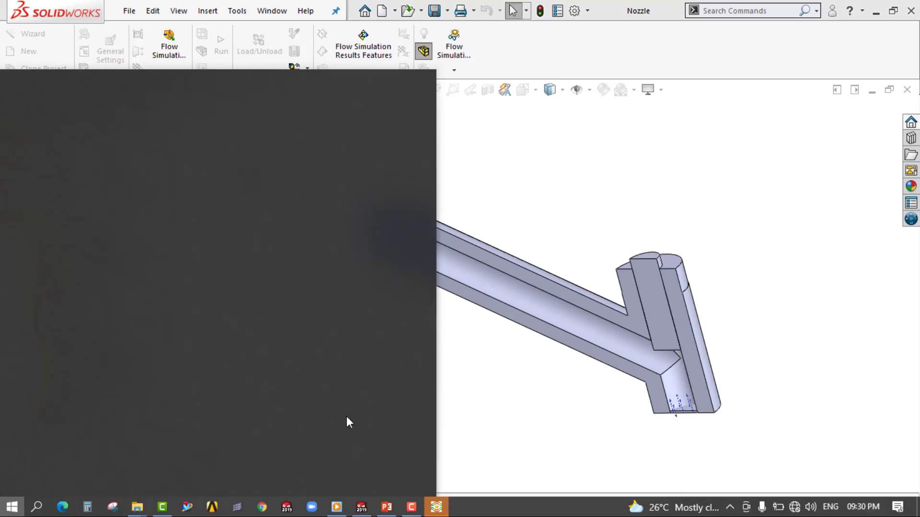
pyautogui.click(438, 507)
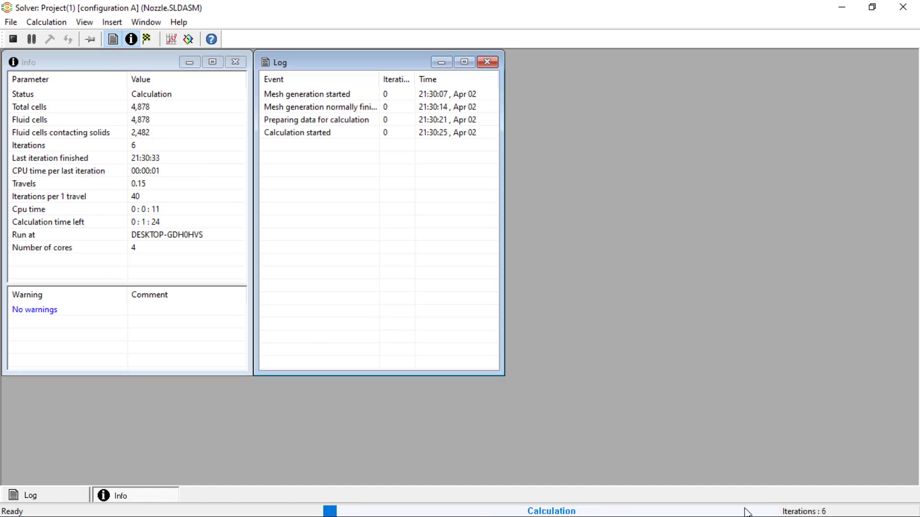
pyautogui.click(171, 39)
pyautogui.click(326, 226)
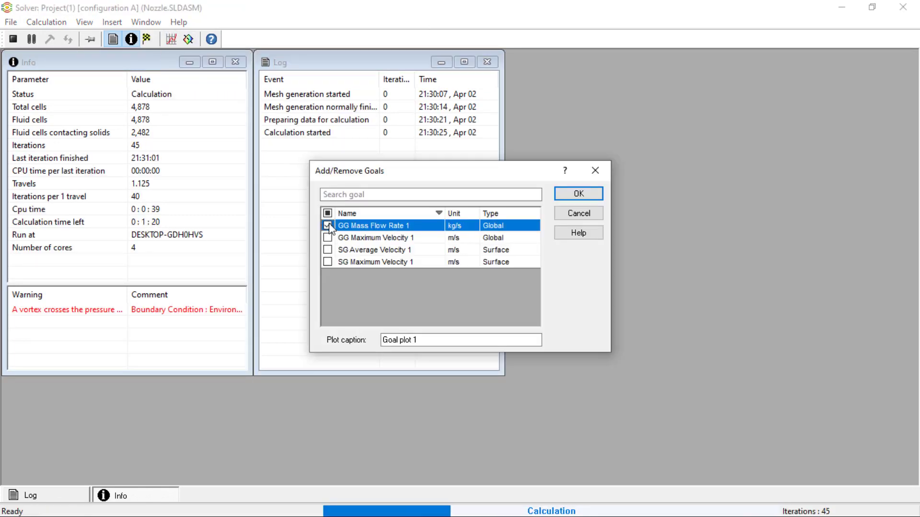
pyautogui.click(327, 238)
pyautogui.click(327, 263)
pyautogui.click(578, 193)
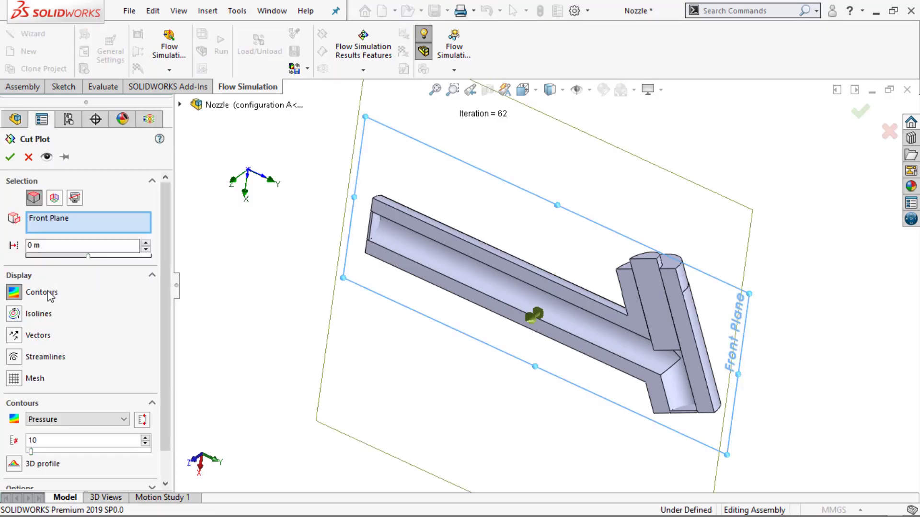
# - Set the Front Plane cut plot's contours to Velocity and preview the plot on the sectioned nozzle
pyautogui.click(58, 420)
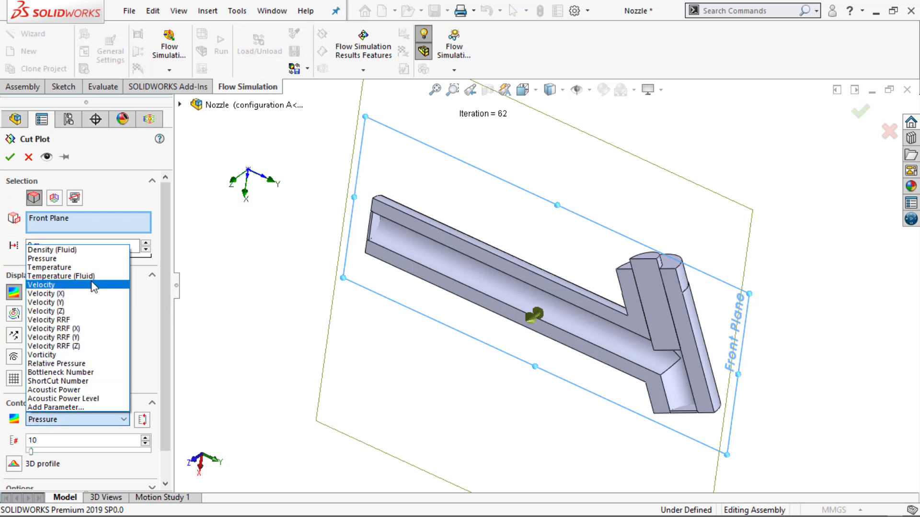
pyautogui.click(93, 286)
pyautogui.click(46, 157)
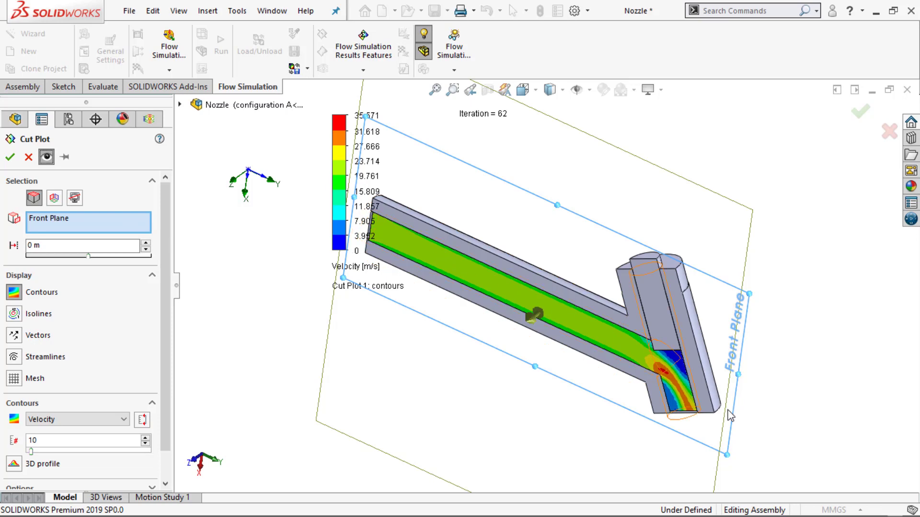
pyautogui.moveTo(671, 409); pyautogui.dragTo(696, 365, button='middle')
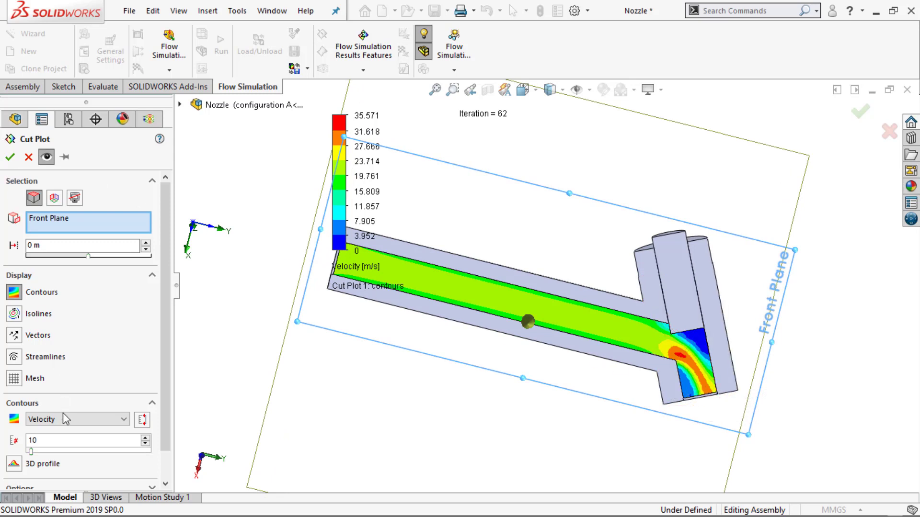
# - Adjust the velocity contour range by resetting its maximum, and finish the cut plot
pyautogui.click(144, 420)
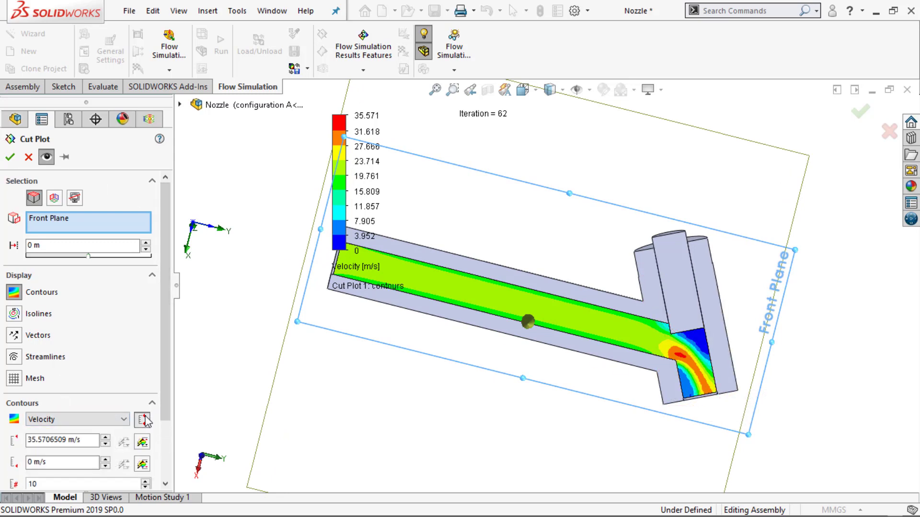
pyautogui.scroll(-3, 106, 439)
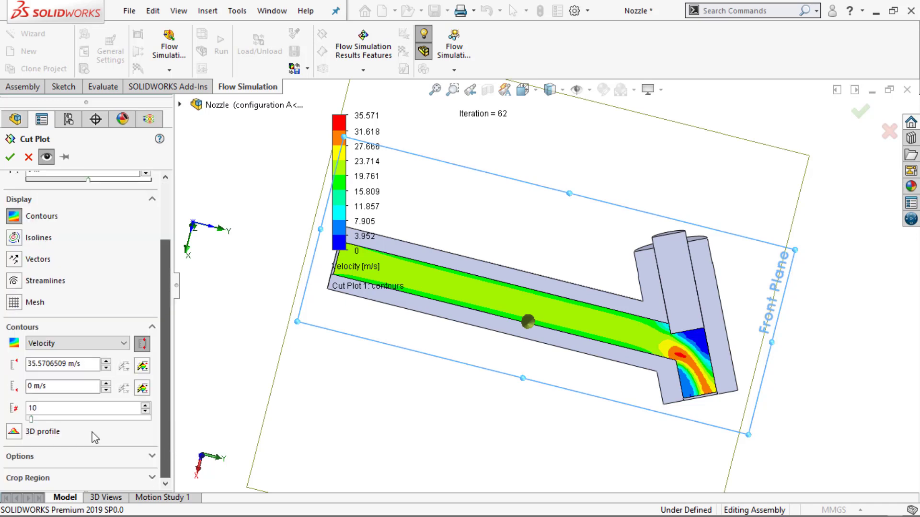
pyautogui.click(148, 372)
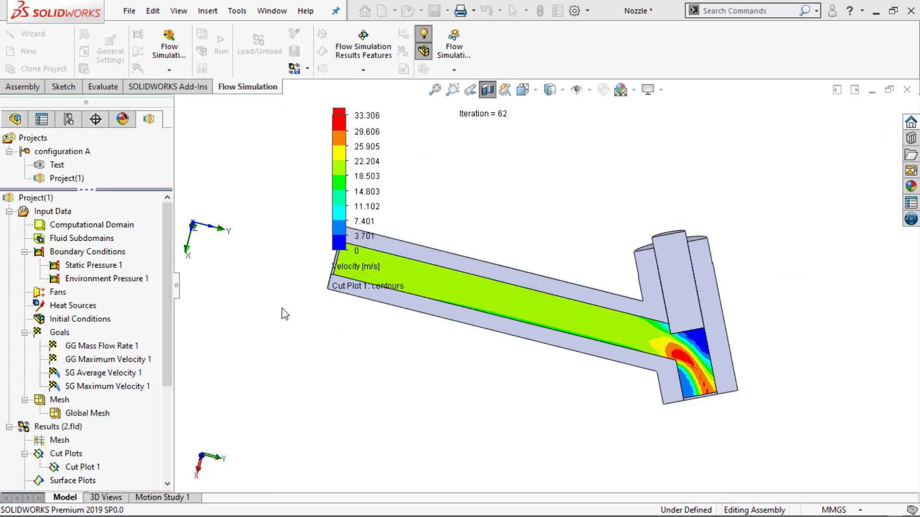
# - Switch the cut plot's legend parameter from Velocity to Pressure
pyautogui.moveTo(268, 336); pyautogui.dragTo(273, 380, button='middle')
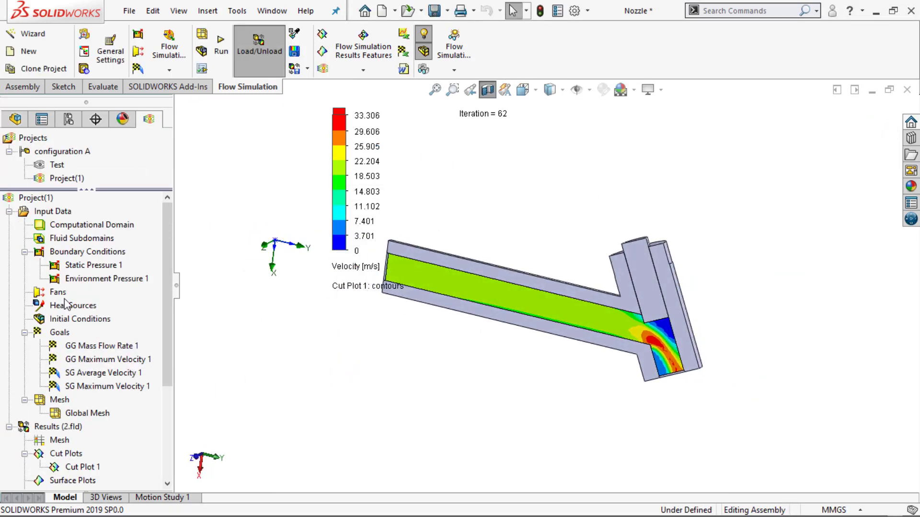
pyautogui.click(351, 268)
pyautogui.click(352, 292)
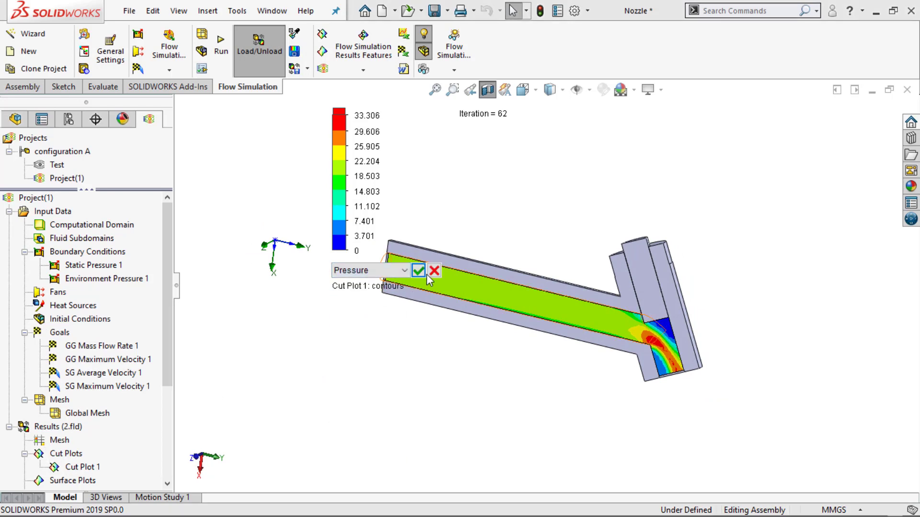
pyautogui.click(421, 274)
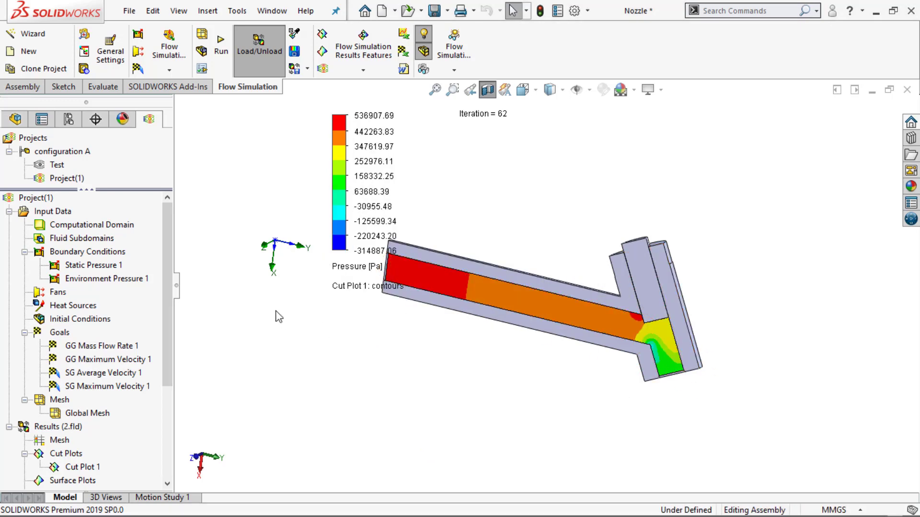
# - Insert flow trajectories starting from the LID1 face at the handle's open end
pyautogui.scroll(-1, 120, 374)
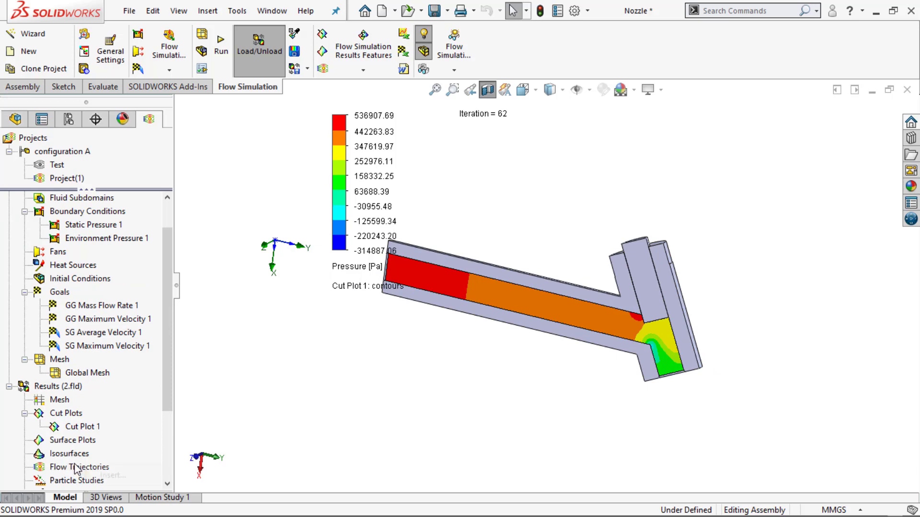
pyautogui.rightClick(75, 466)
pyautogui.click(105, 476)
pyautogui.click(390, 269)
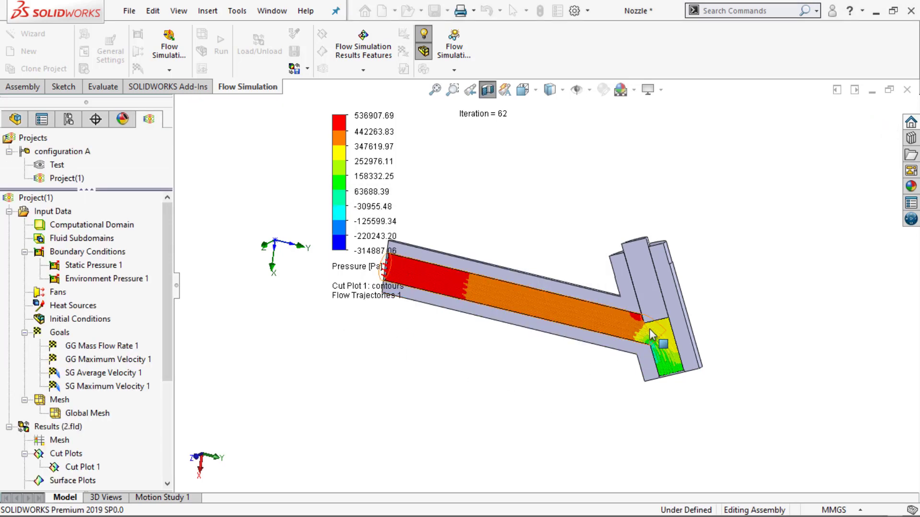
# - Hide Cut Plot 1 so only the flow trajectories are displayed in the nozzle
pyautogui.rightClick(76, 472)
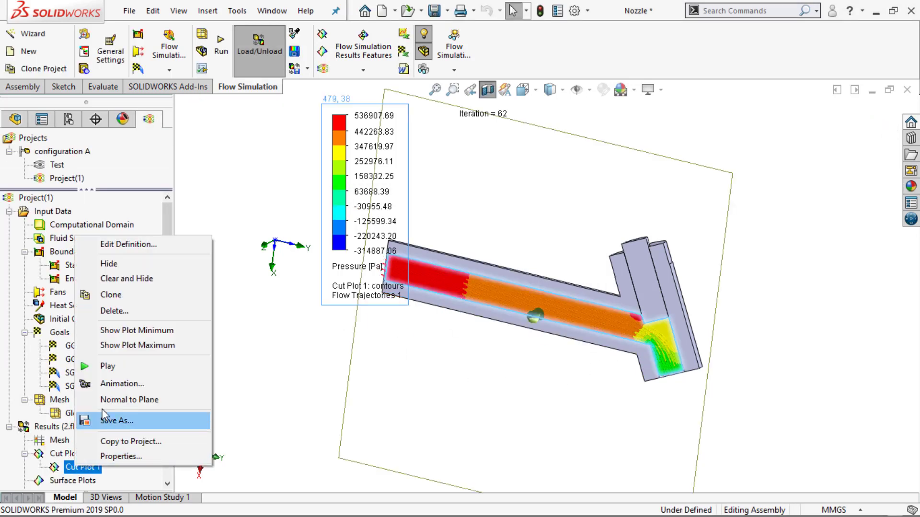
pyautogui.click(128, 265)
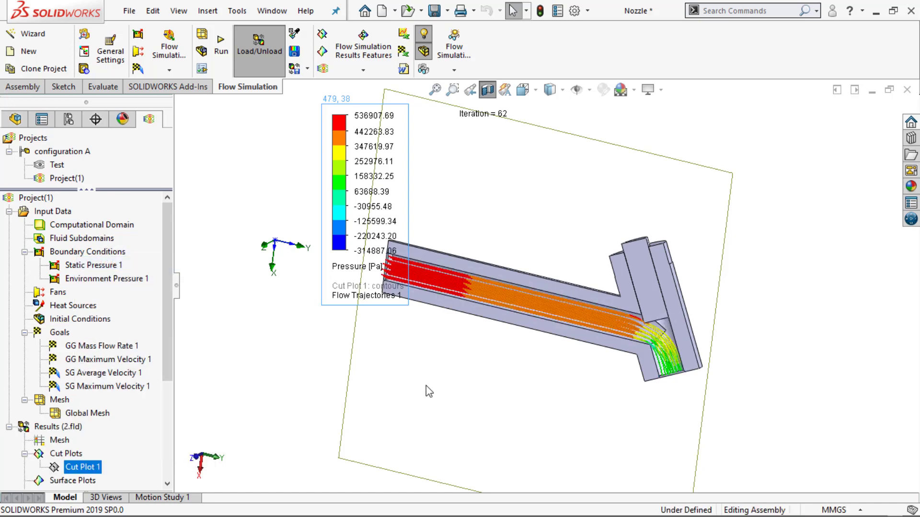
pyautogui.scroll(-3, 482, 301)
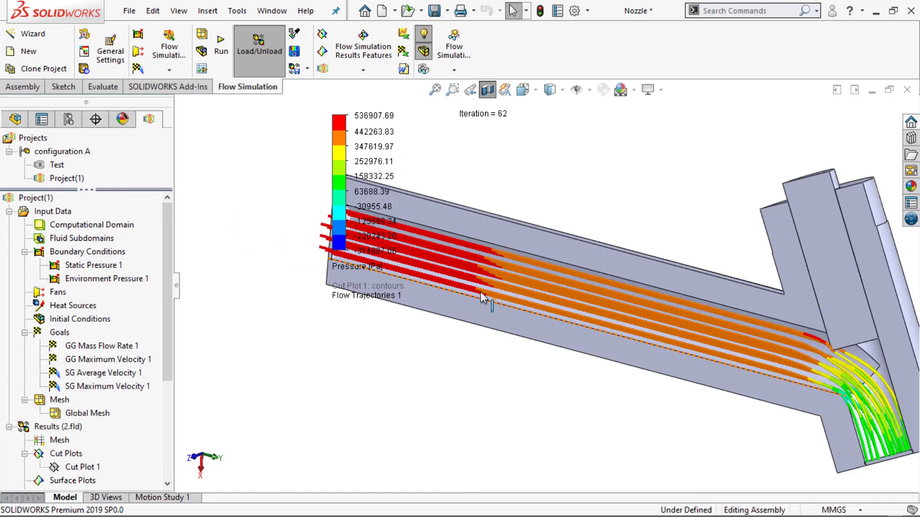
# - Switch the flow trajectories' legend parameter from Pressure to Velocity
pyautogui.moveTo(560, 371); pyautogui.dragTo(205, 426, button='middle')
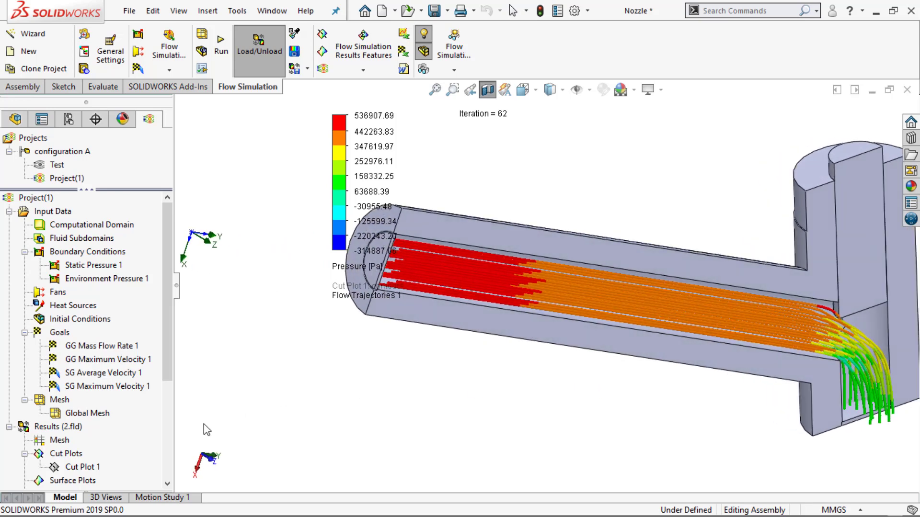
pyautogui.doubleClick(357, 267)
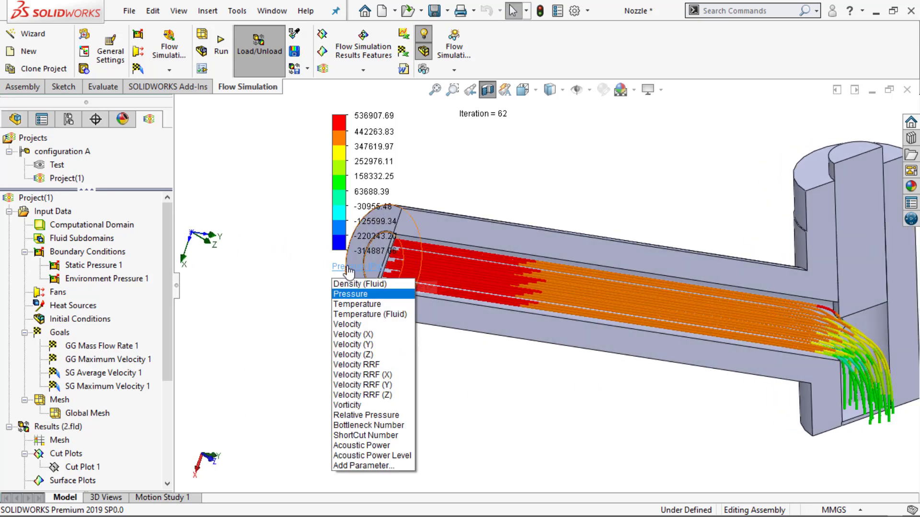
pyautogui.click(358, 325)
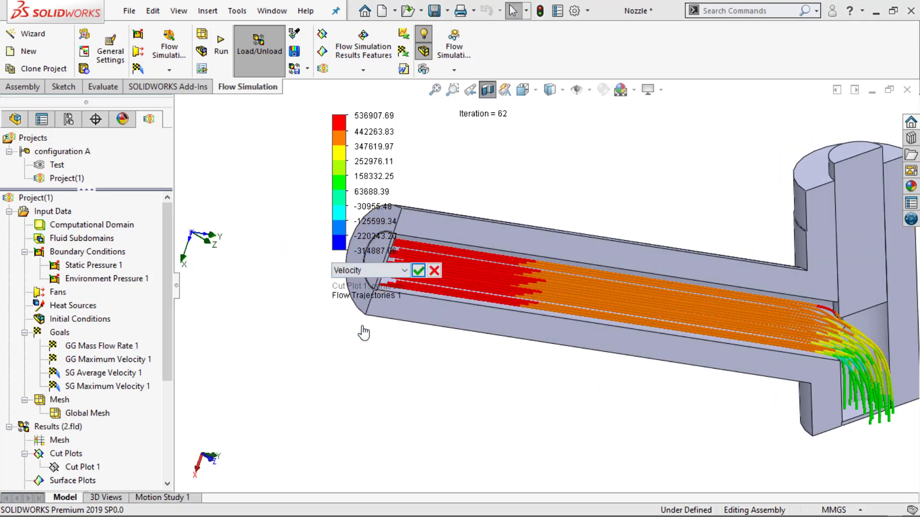
pyautogui.click(418, 271)
pyautogui.scroll(3, 445, 410)
pyautogui.scroll(-3, 2, 435)
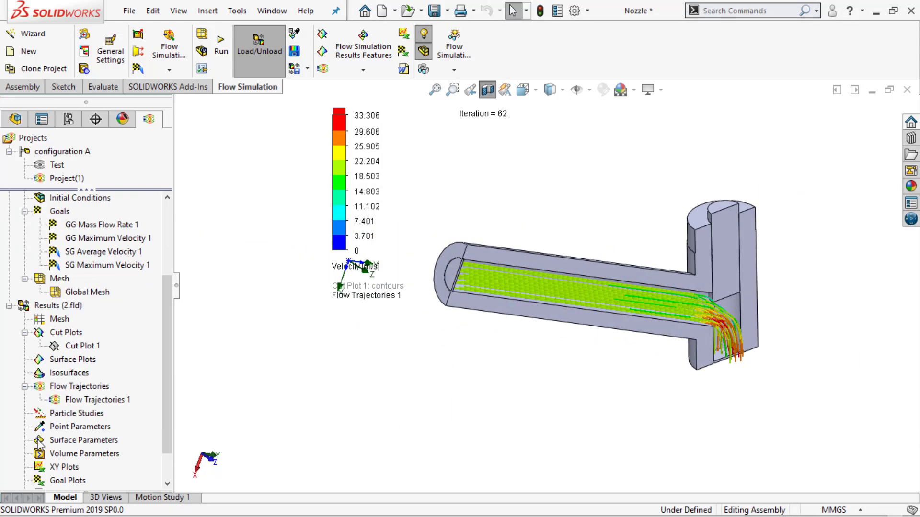
# - Edit Flow Trajectories 1 so the trajectories are drawn as Arrows instead of Pipes
pyautogui.rightClick(83, 401)
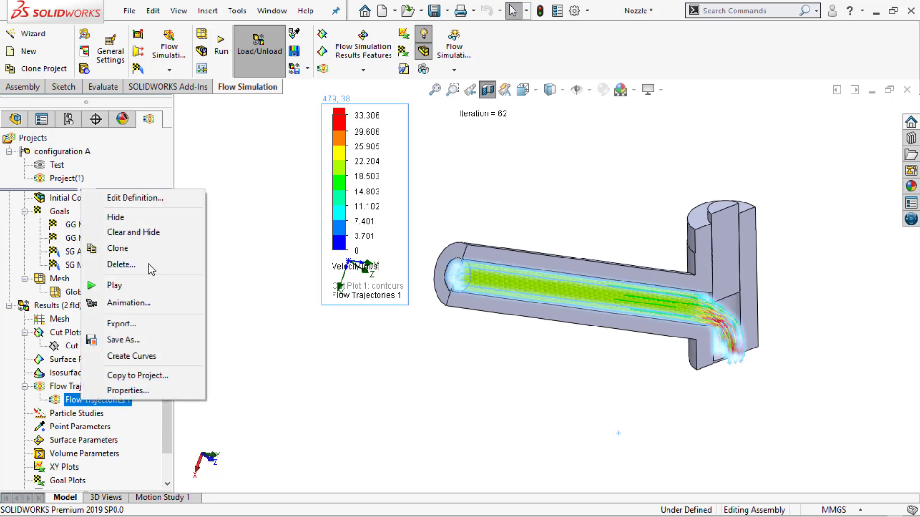
pyautogui.click(147, 199)
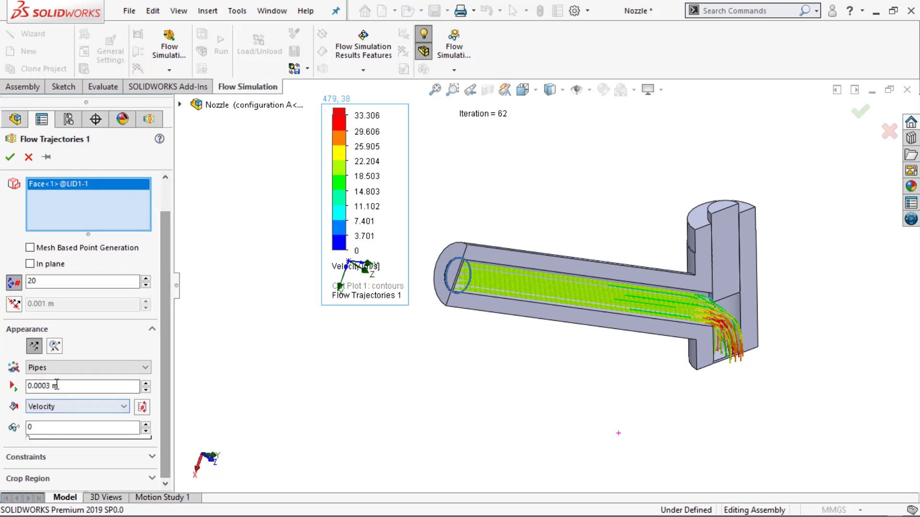
pyautogui.click(56, 372)
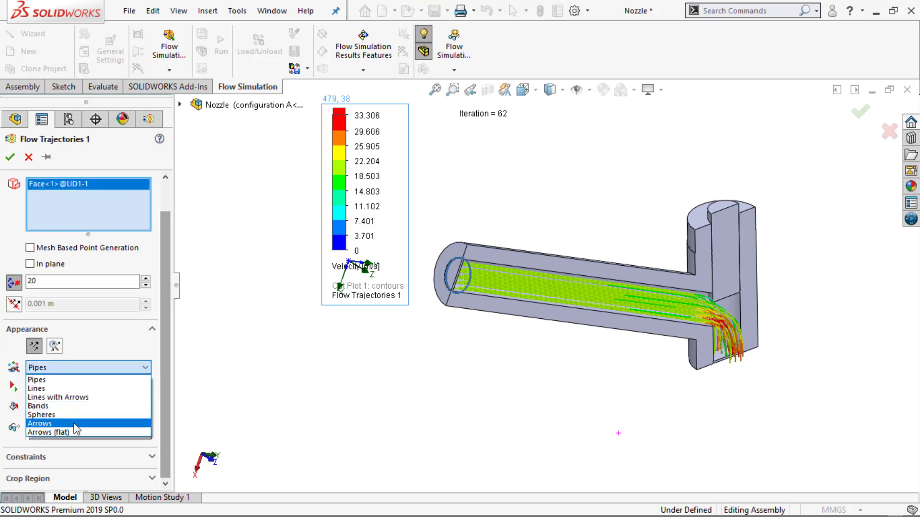
pyautogui.click(43, 423)
pyautogui.click(10, 157)
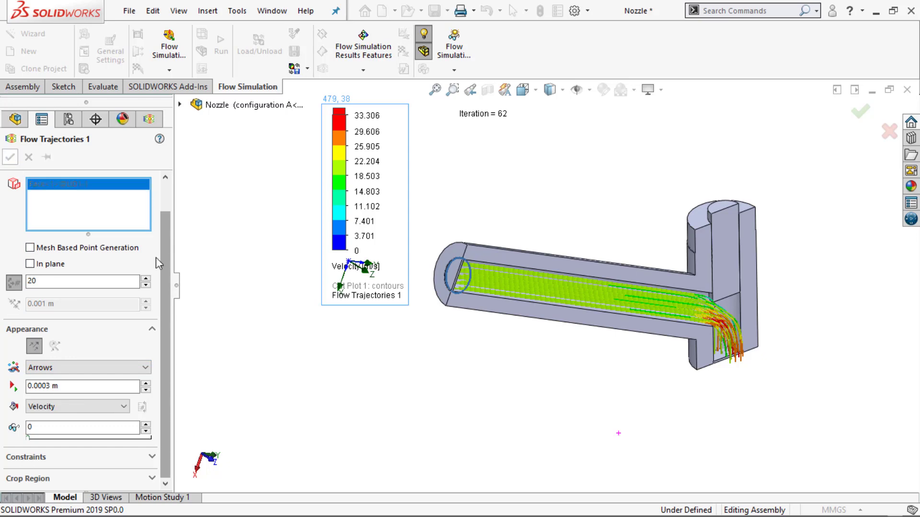
# - Play the Flow Trajectories 1 animation, inspect the arrows moving through the nozzle, and stop it
pyautogui.scroll(-4, 570, 271)
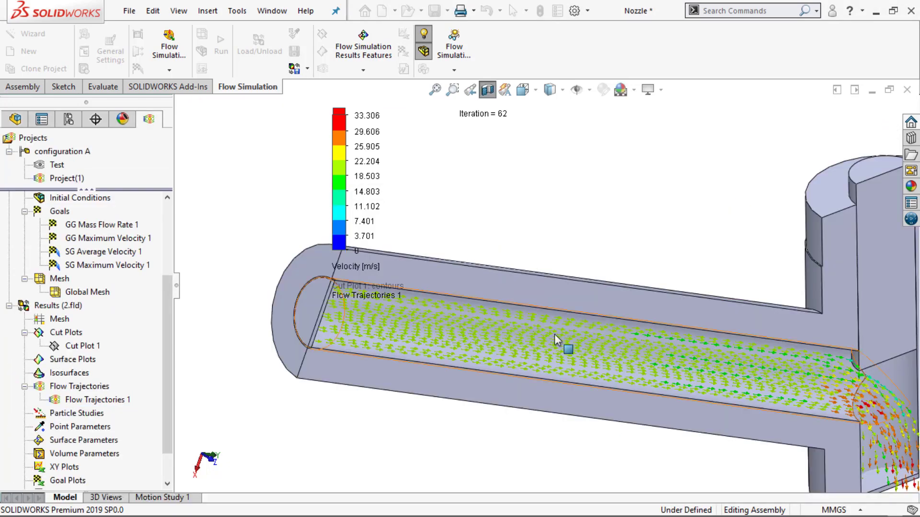
pyautogui.moveTo(607, 357); pyautogui.dragTo(581, 384, button='middle')
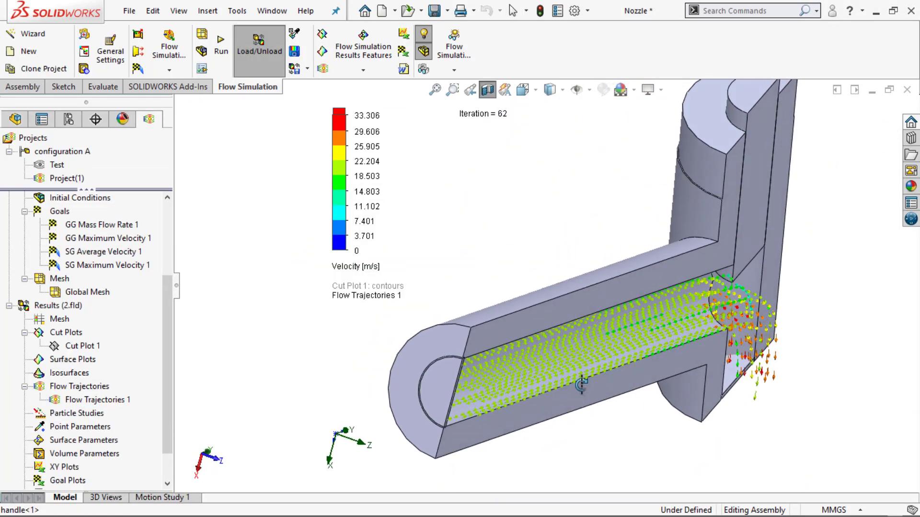
pyautogui.scroll(2, 576, 378)
pyautogui.rightClick(76, 399)
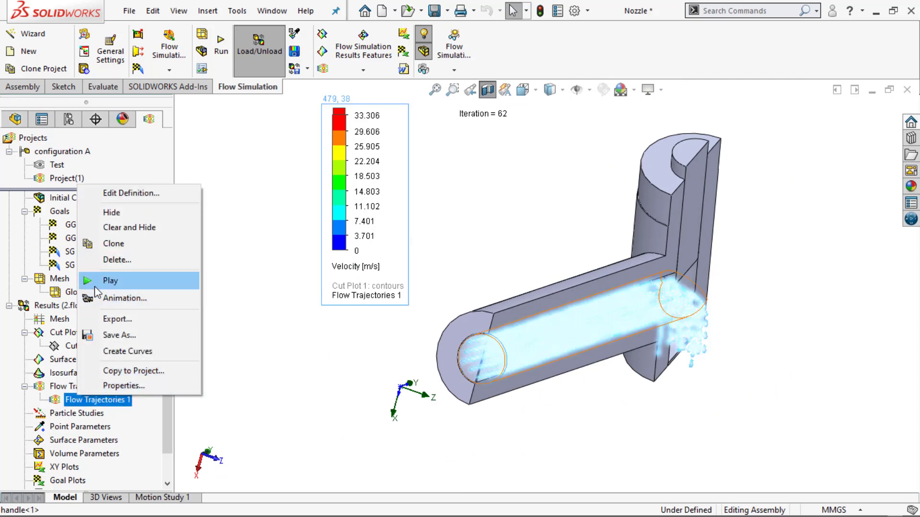
pyautogui.click(108, 282)
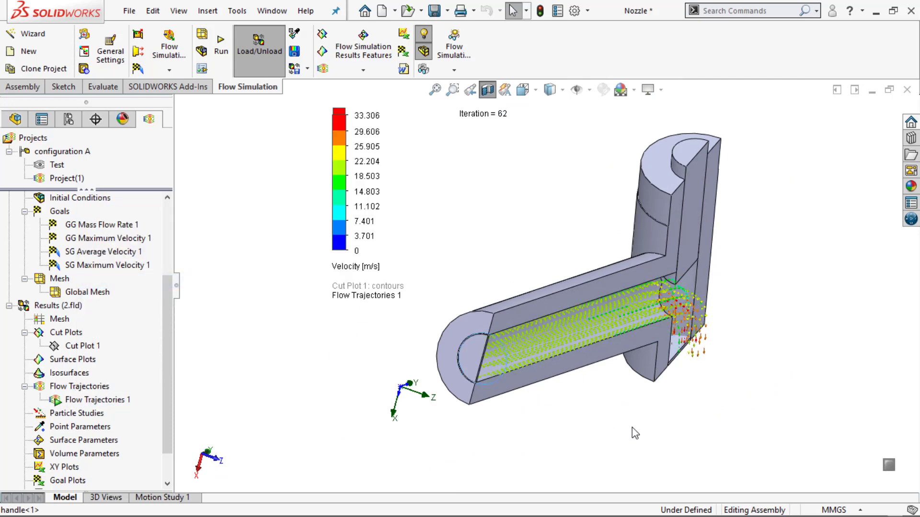
pyautogui.moveTo(626, 421); pyautogui.dragTo(551, 368, button='middle')
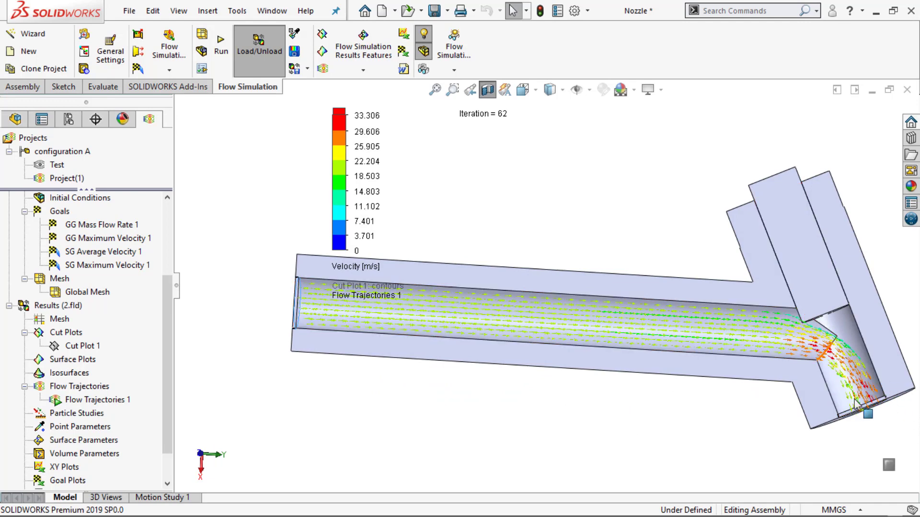
pyautogui.scroll(3, 478, 327)
pyautogui.moveTo(438, 366); pyautogui.dragTo(491, 430, button='middle')
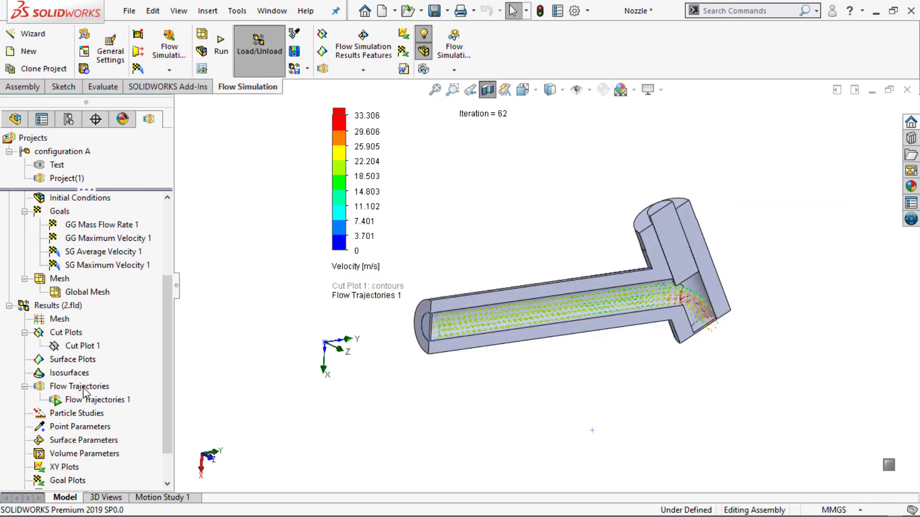
pyautogui.rightClick(105, 404)
pyautogui.click(115, 288)
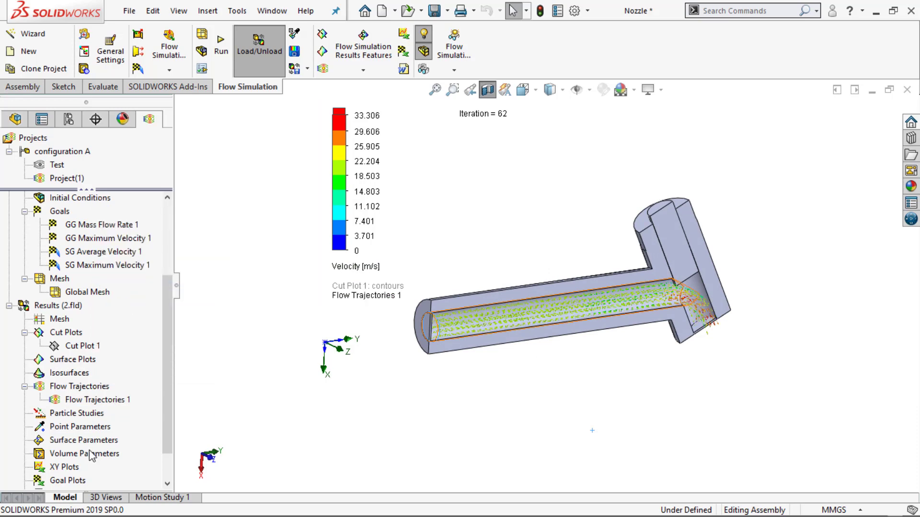
# - Create a goal plot with all goals against Iterations and show its summary table
pyautogui.scroll(-1, 84, 467)
pyautogui.rightClick(66, 445)
pyautogui.click(93, 450)
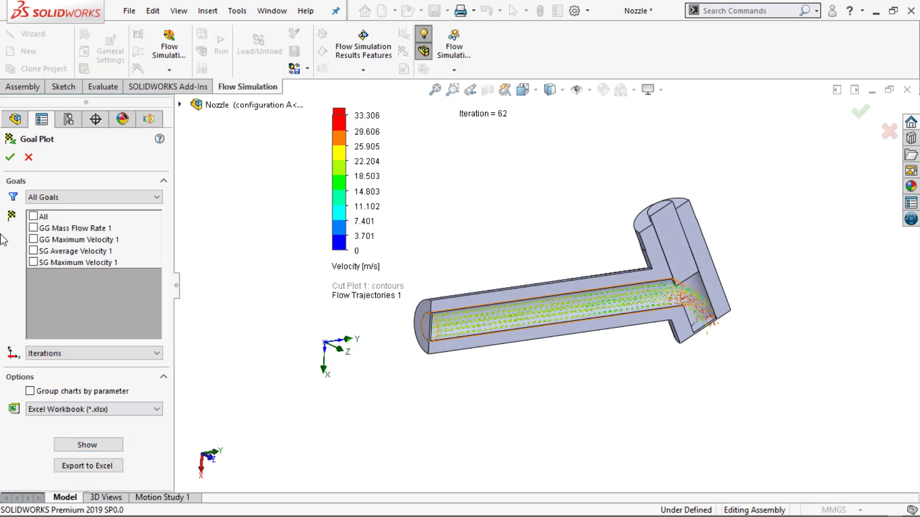
pyautogui.click(30, 217)
pyautogui.click(33, 216)
pyautogui.click(96, 445)
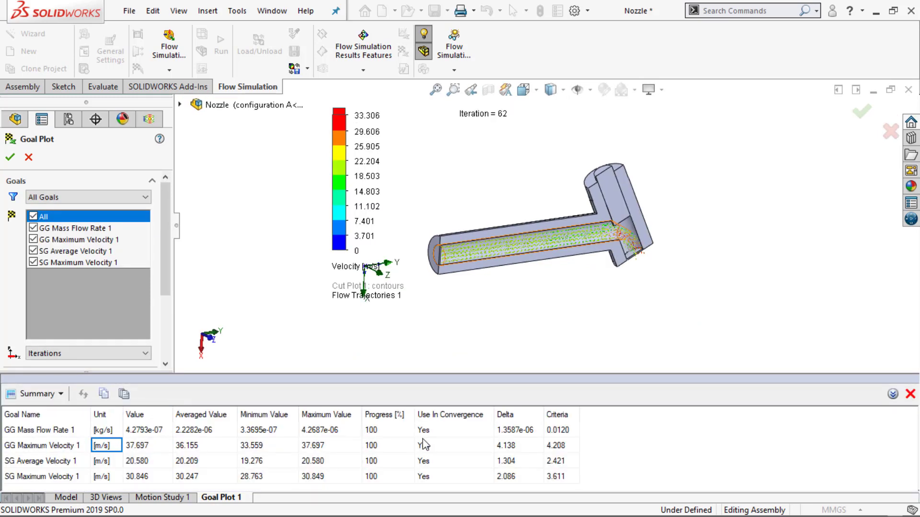
# - Examine the maximum and averaged values of the mass flow and velocity goals in the summary, and close the goal plot without keeping it
pyautogui.click(313, 436)
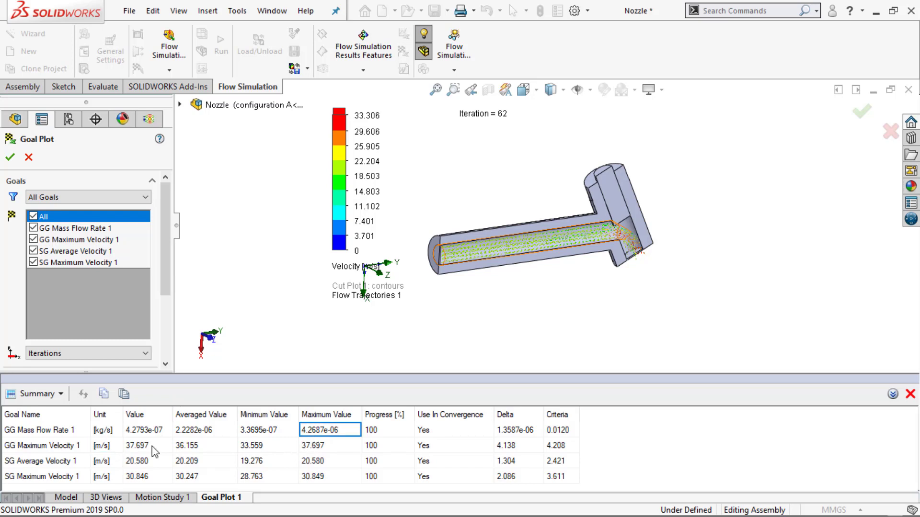
pyautogui.click(322, 448)
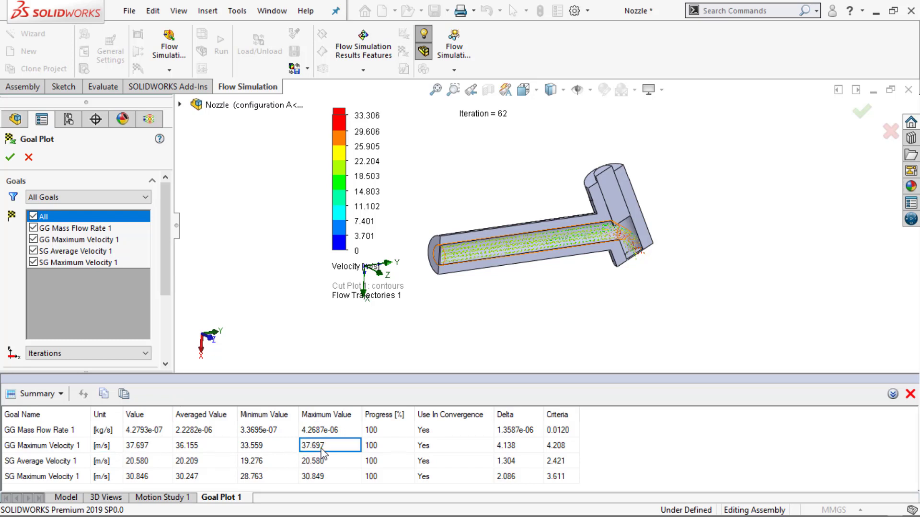
pyautogui.click(41, 462)
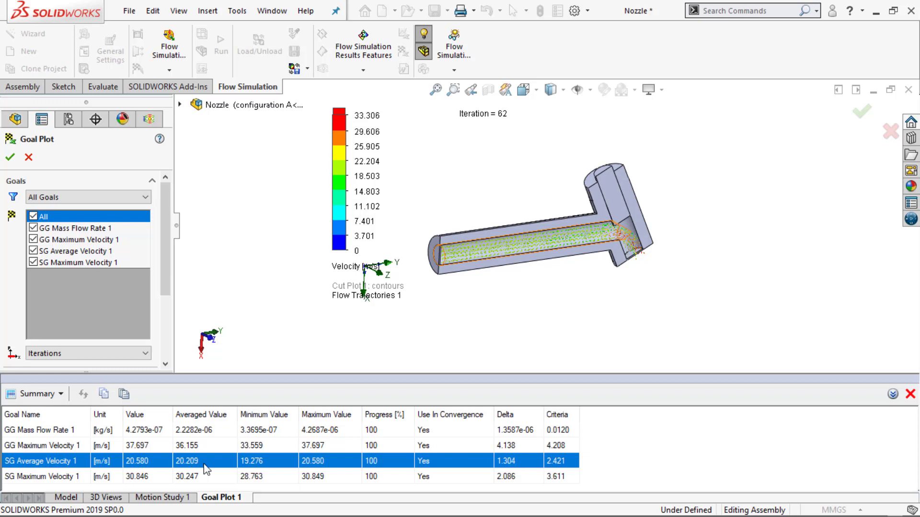
pyautogui.click(313, 465)
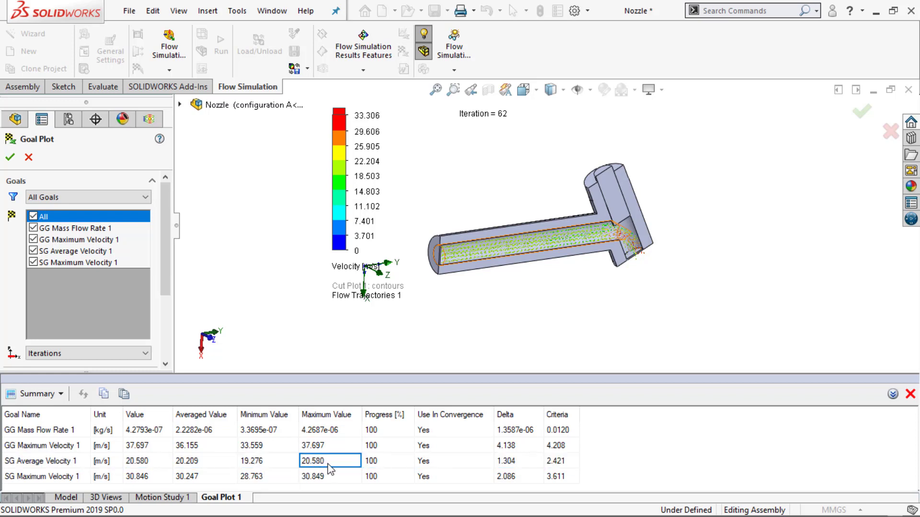
pyautogui.click(31, 476)
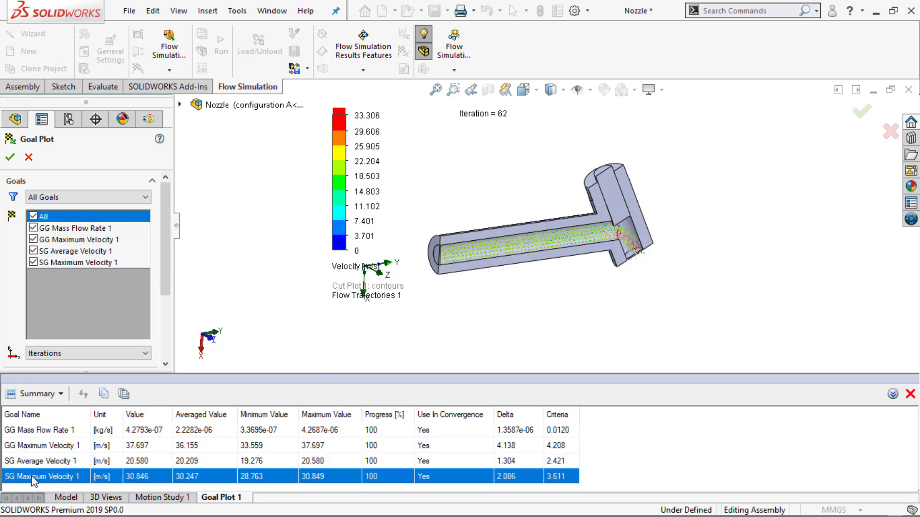
pyautogui.click(320, 477)
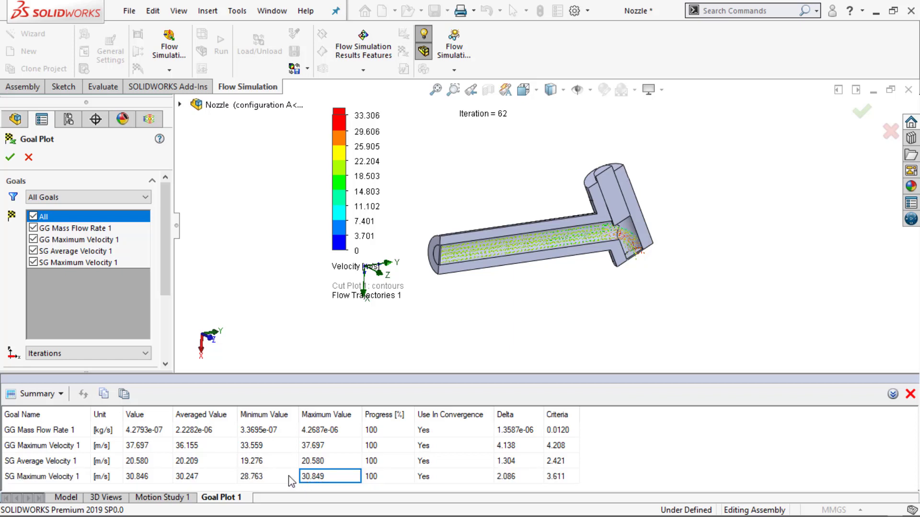
pyautogui.click(194, 477)
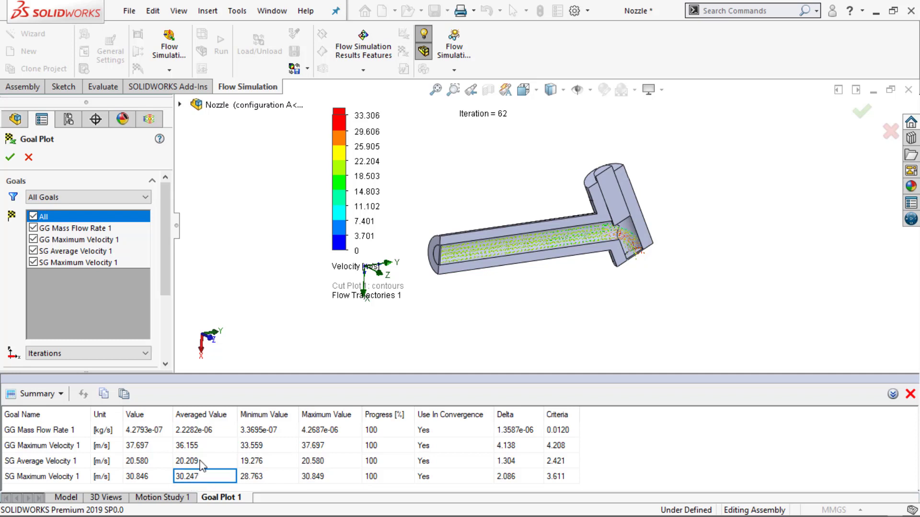
pyautogui.click(61, 462)
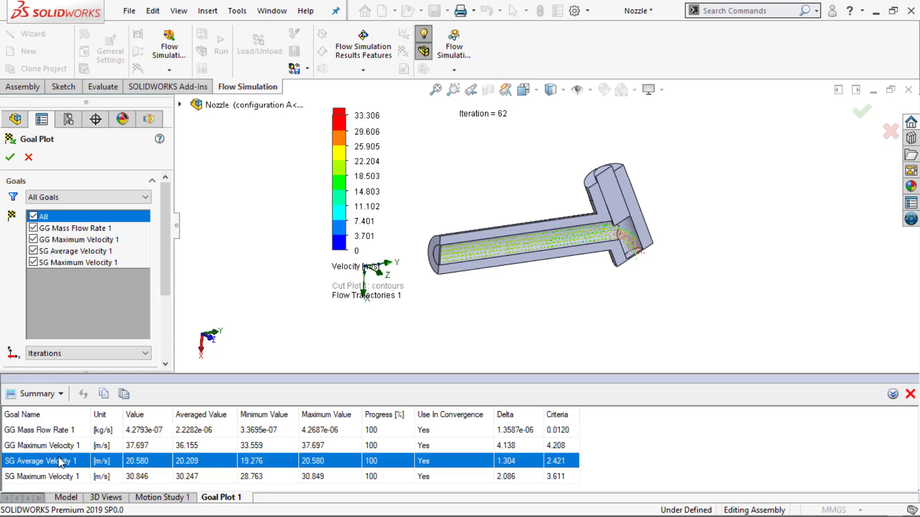
pyautogui.click(28, 157)
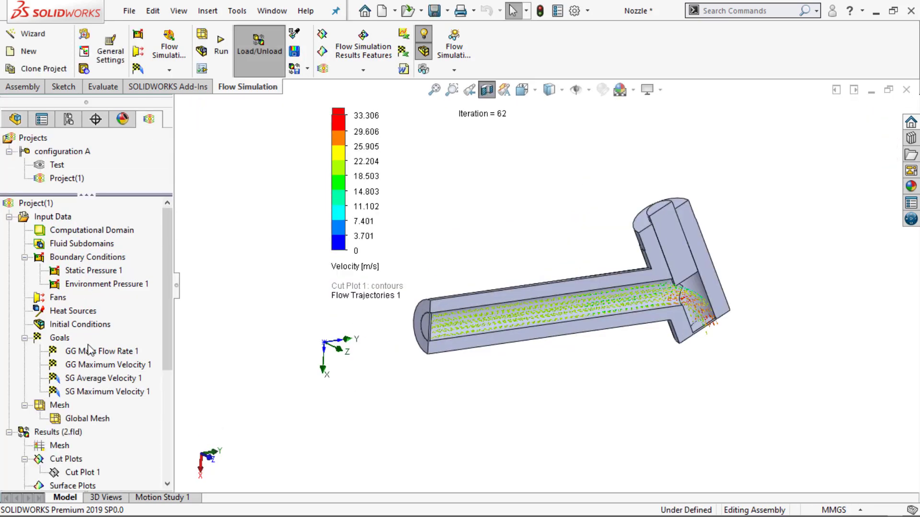
pyautogui.click(83, 392)
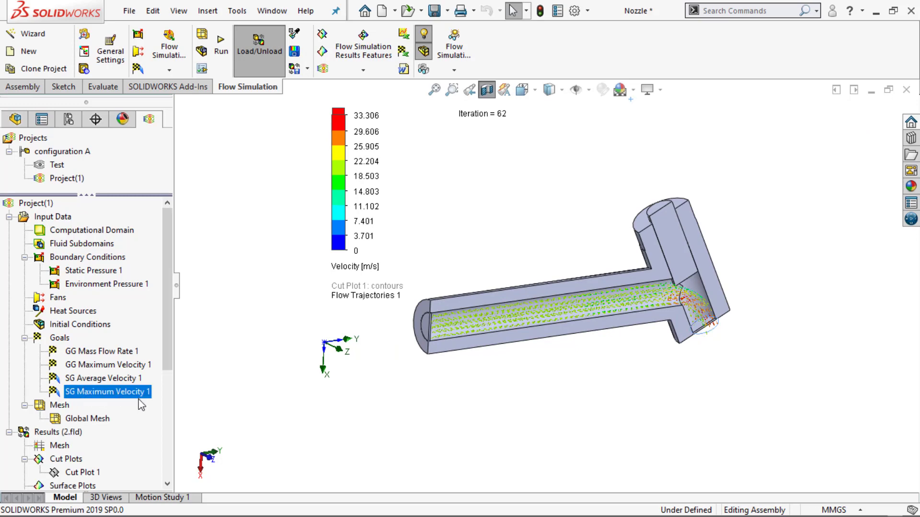
pyautogui.press('Escape')
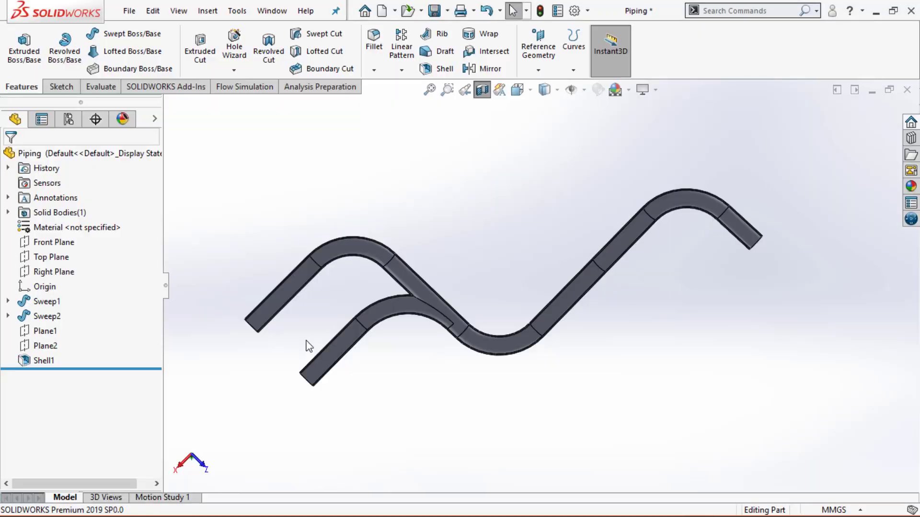
# - Turn off the section view of the Piping part and inspect the complete branched pipe from outside
pyautogui.moveTo(309, 311); pyautogui.dragTo(316, 204, button='middle')
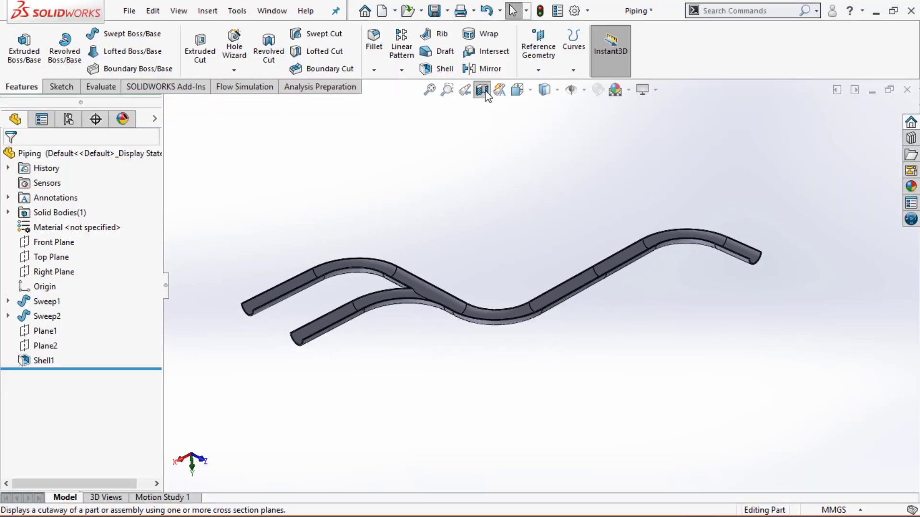
pyautogui.click(483, 91)
pyautogui.moveTo(493, 139); pyautogui.dragTo(494, 143, button='middle')
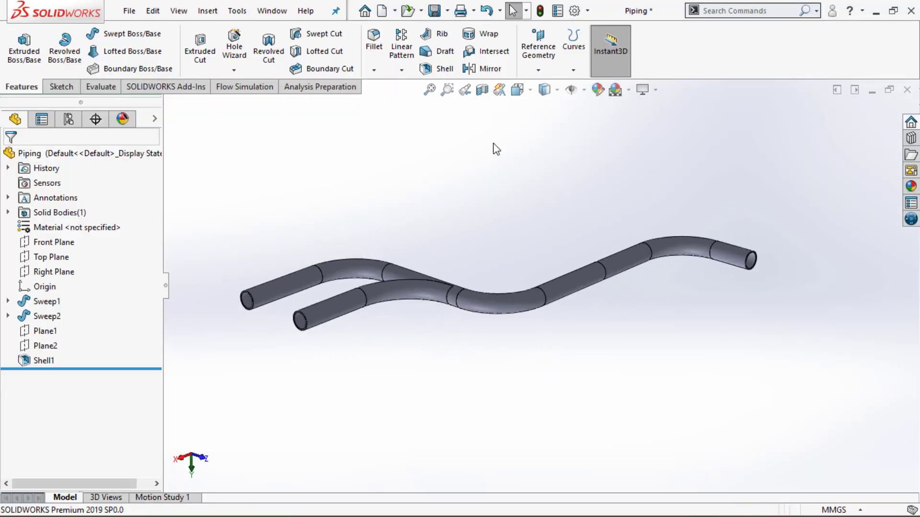
pyautogui.moveTo(511, 192); pyautogui.dragTo(544, 138, button='middle')
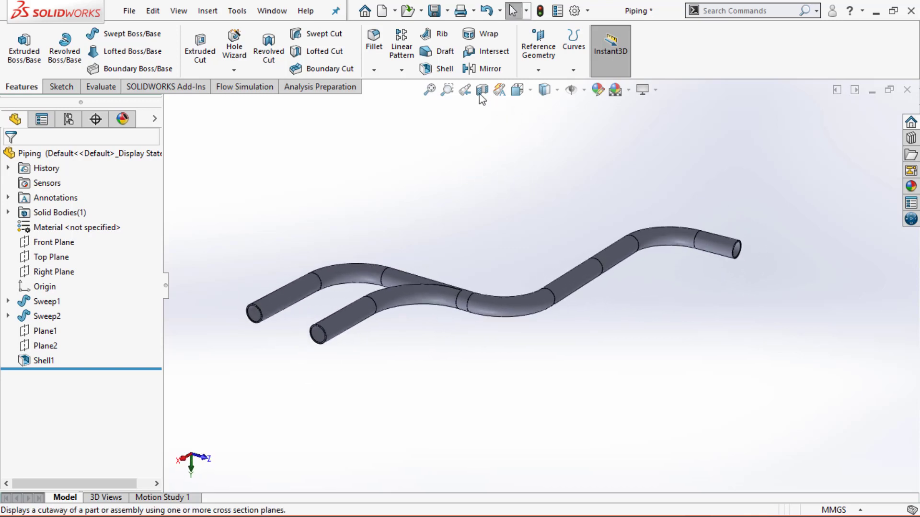
pyautogui.moveTo(488, 115); pyautogui.dragTo(504, 187, button='middle')
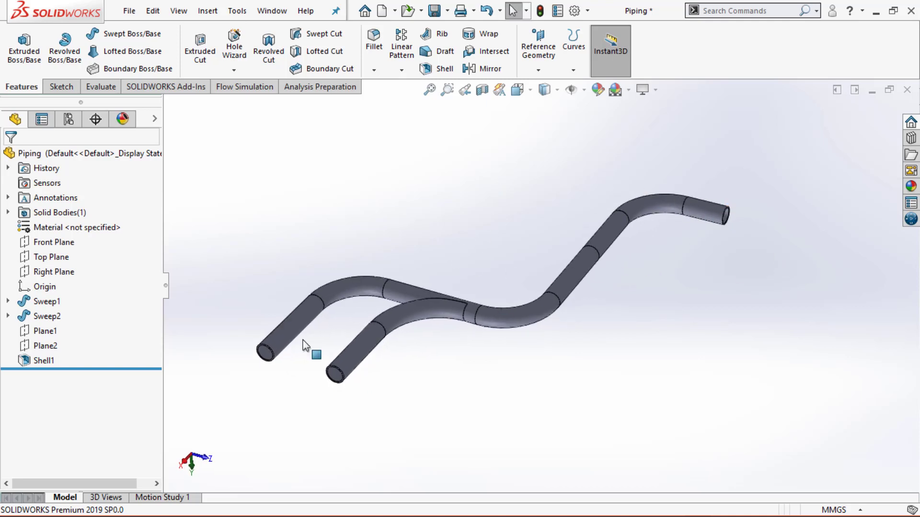
# - Section the branched pipe along the Top Plane with a 0.00 mm offset and fit it in the view
pyautogui.click(482, 90)
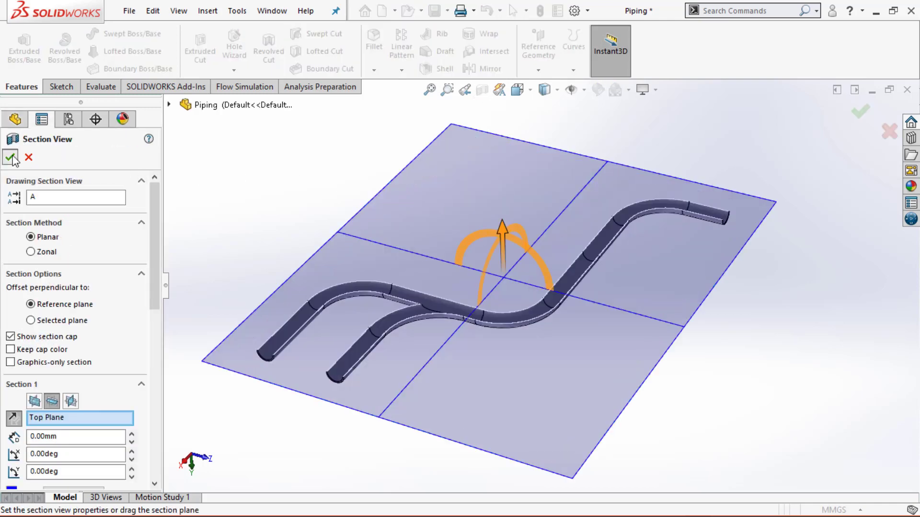
pyautogui.click(10, 157)
pyautogui.click(492, 301)
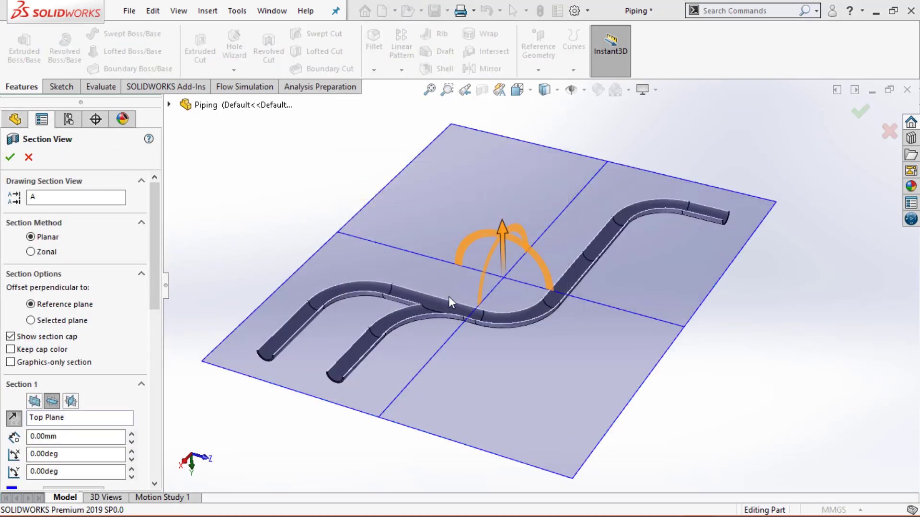
pyautogui.press('f')
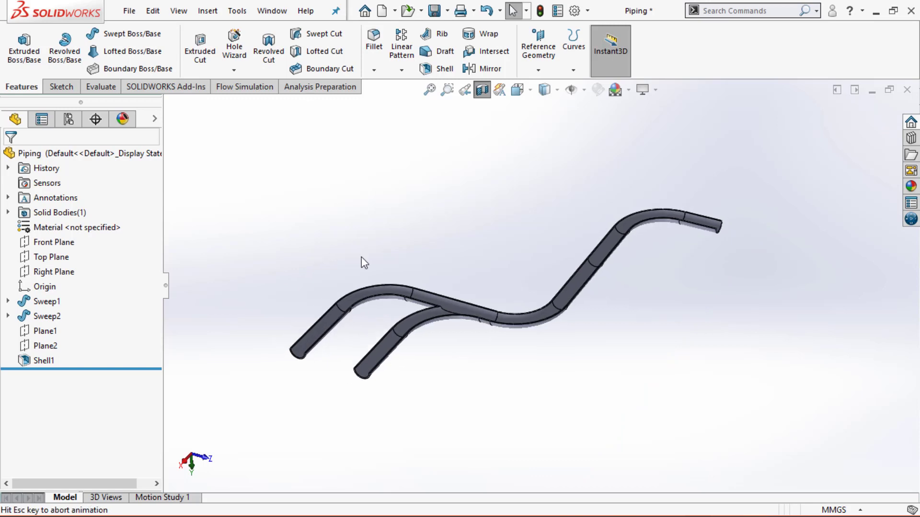
# - Start creating lids and select the planar end faces of the two parallel pipe branches
pyautogui.scroll(4, 780, 232)
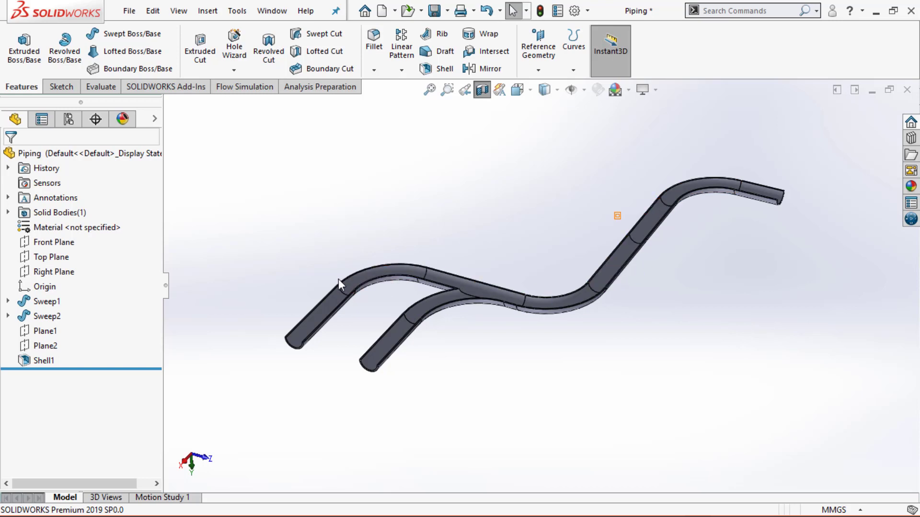
pyautogui.click(268, 88)
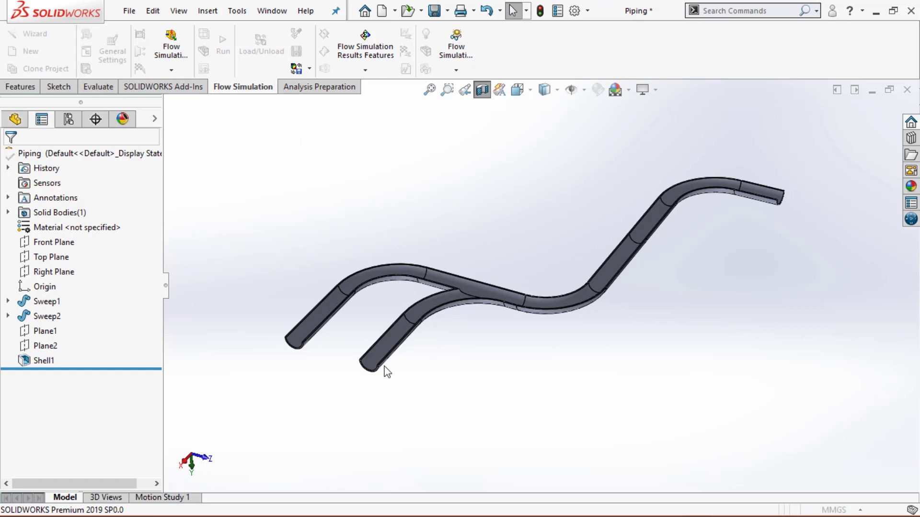
pyautogui.scroll(-6, 386, 370)
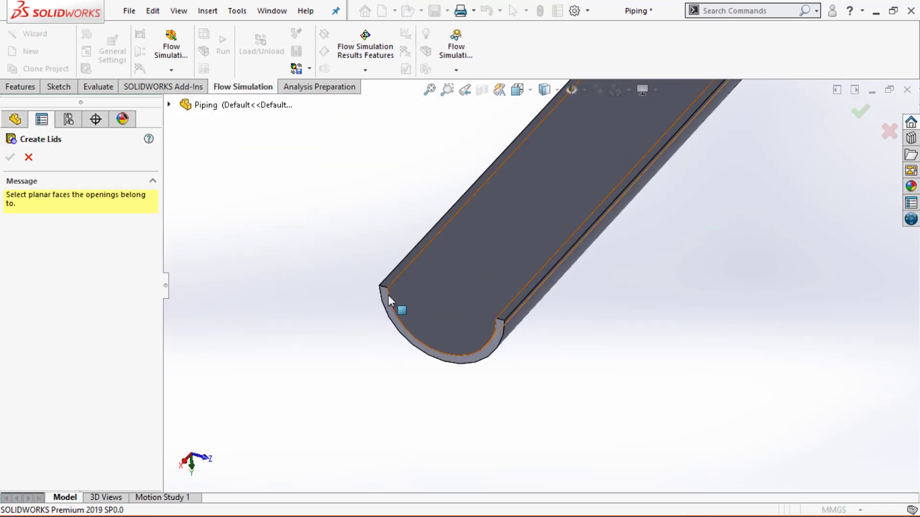
pyautogui.click(385, 295)
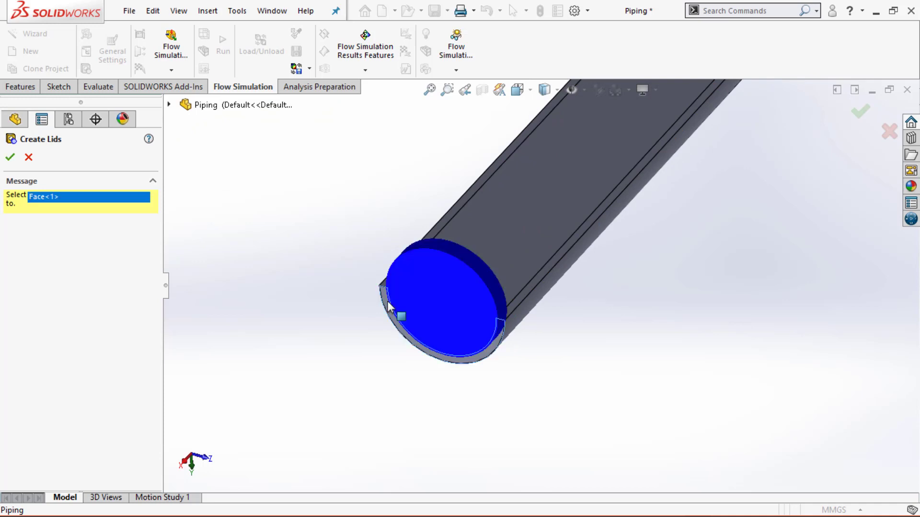
pyautogui.scroll(3, 368, 330)
pyautogui.scroll(3, 369, 267)
pyautogui.scroll(-8, 459, 261)
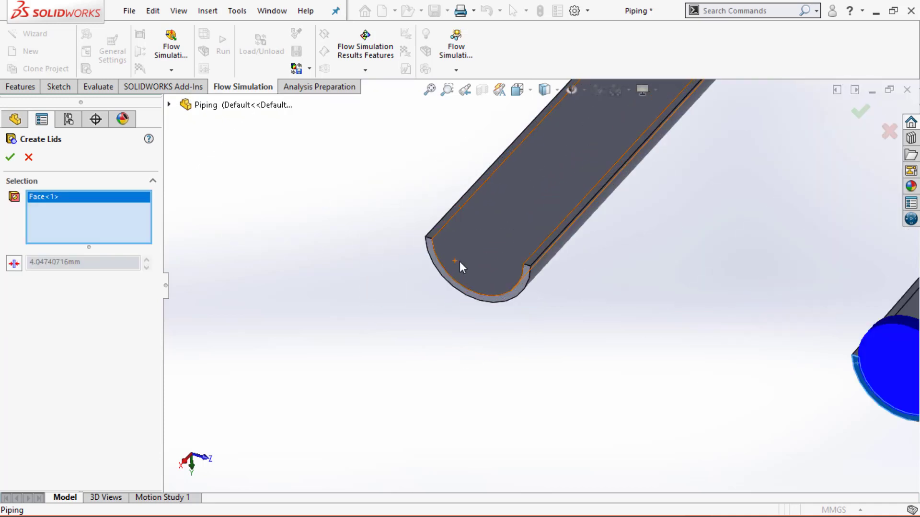
pyautogui.click(427, 238)
pyautogui.scroll(5, 476, 286)
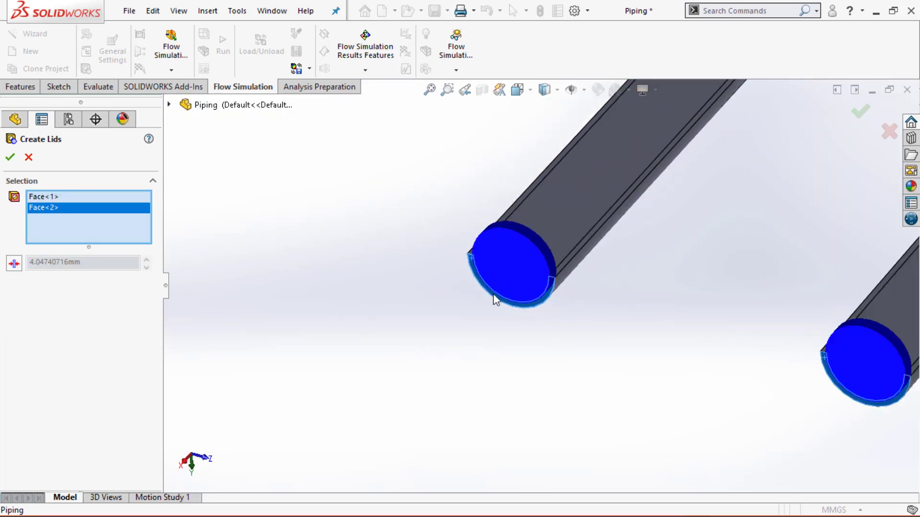
# - Add the end face at the single-pipe end to the selection and create the lids on all three openings
pyautogui.scroll(-8, 612, 254)
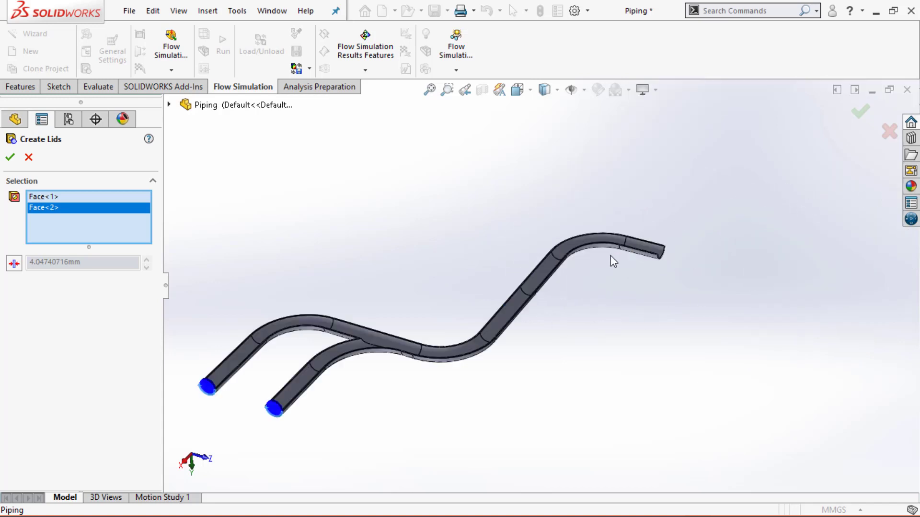
pyautogui.scroll(-5, 776, 257)
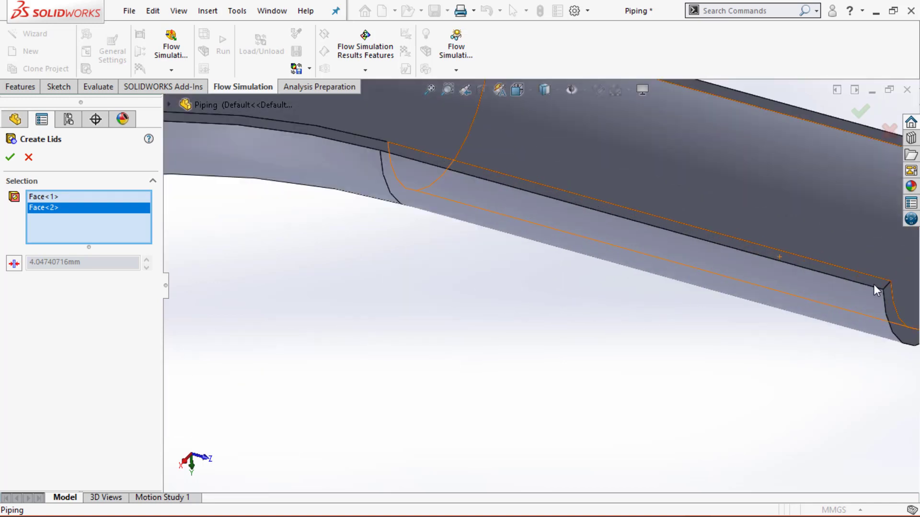
pyautogui.click(892, 305)
pyautogui.scroll(10, 816, 309)
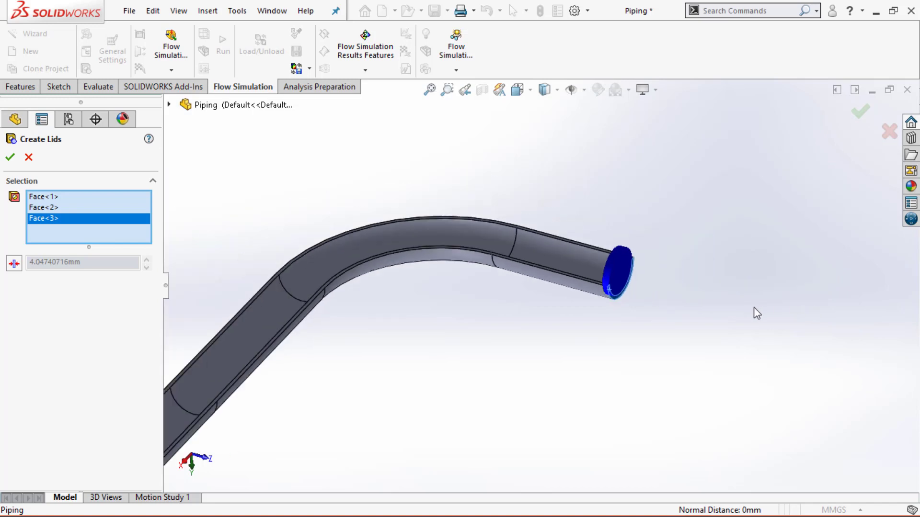
pyautogui.click(10, 158)
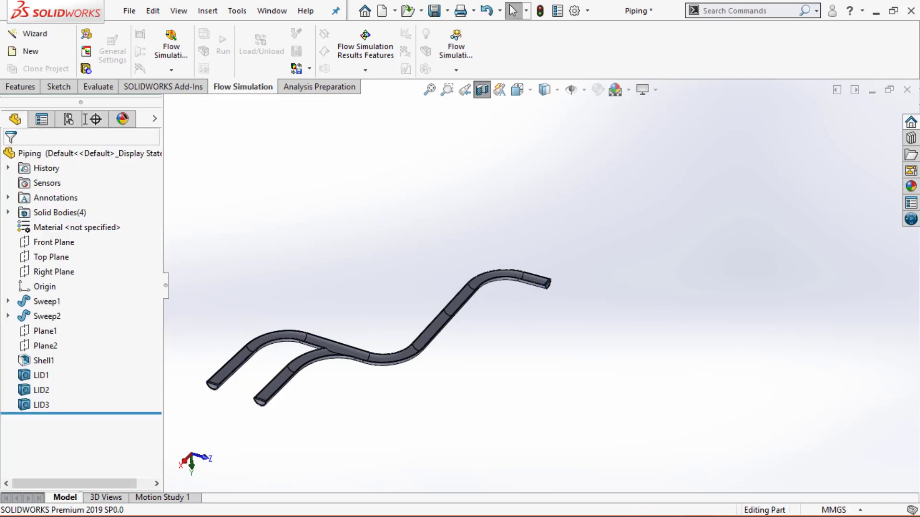
# - Start a new flow project with the wizard, using SI (m-kg-s) units and an internal analysis that excludes cavities without flow conditions
pyautogui.click(42, 37)
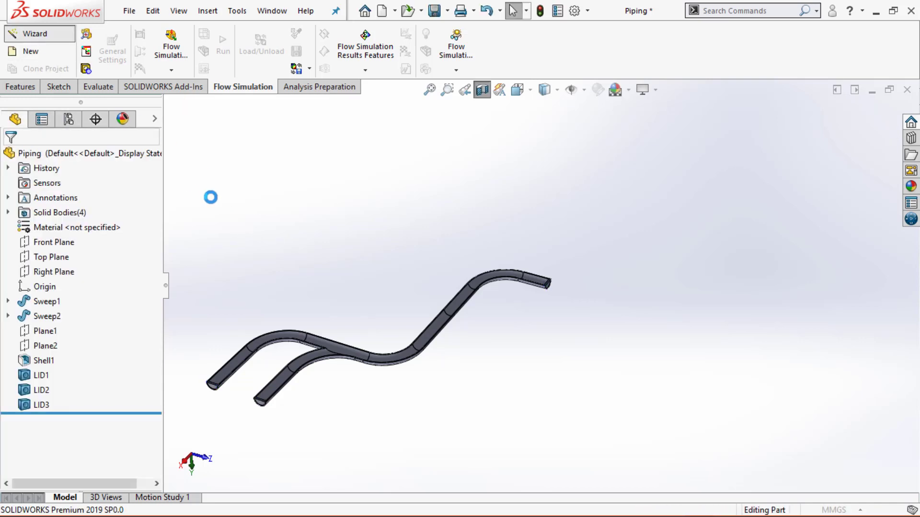
pyautogui.click(451, 404)
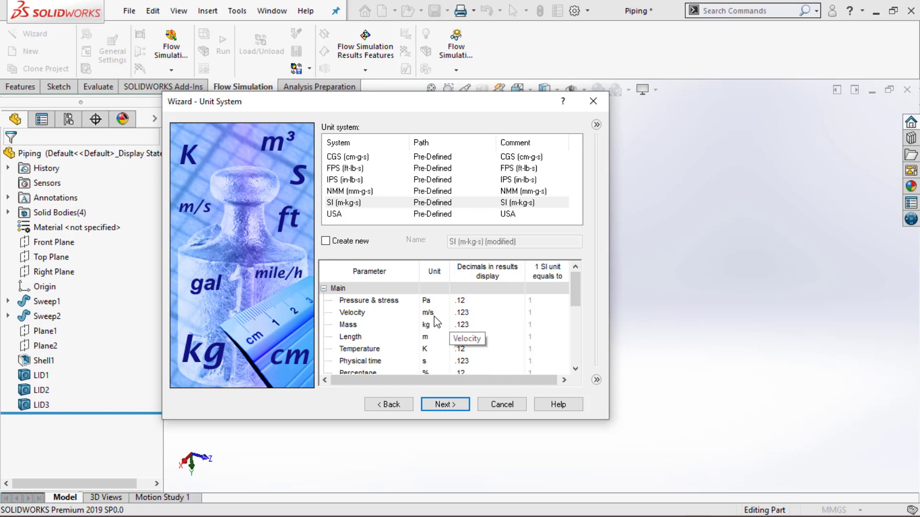
pyautogui.click(451, 407)
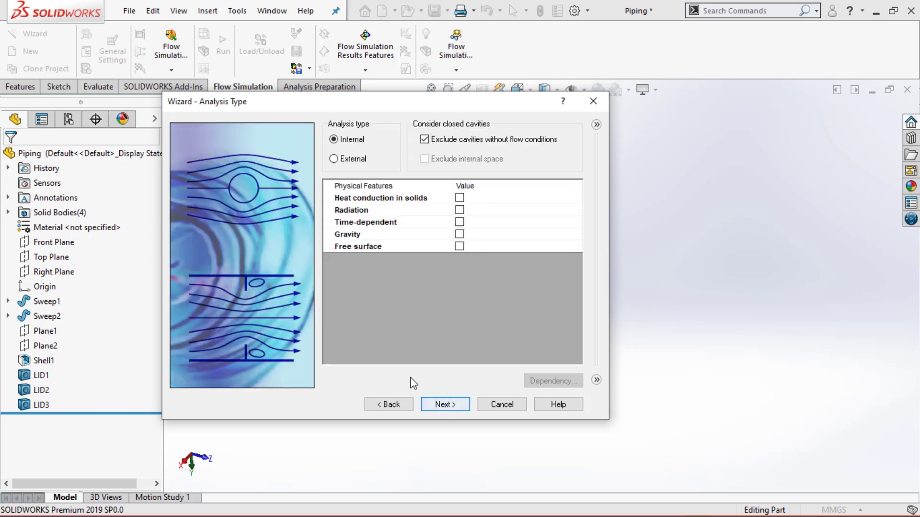
pyautogui.click(442, 407)
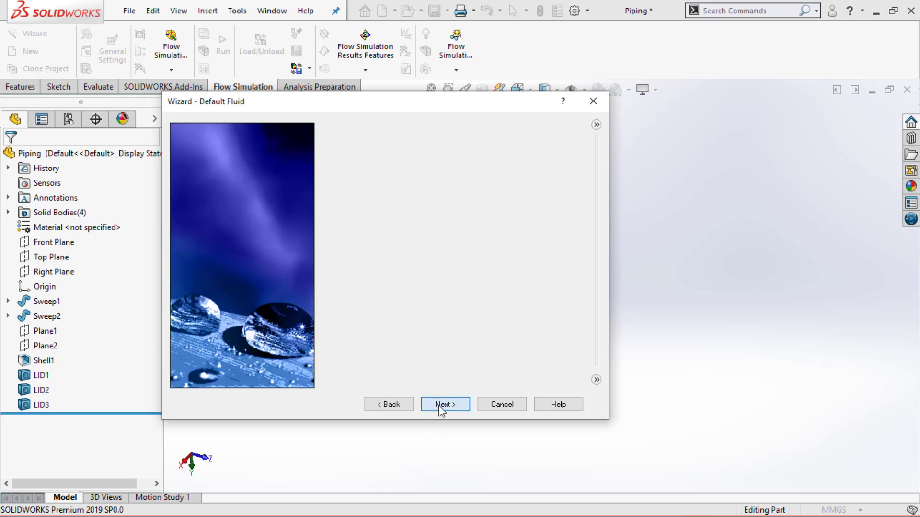
# - Add the gas Air as project fluid, keep adiabatic walls with 0 micrometer roughness and the default initial conditions, and finish the wizard
pyautogui.click(326, 143)
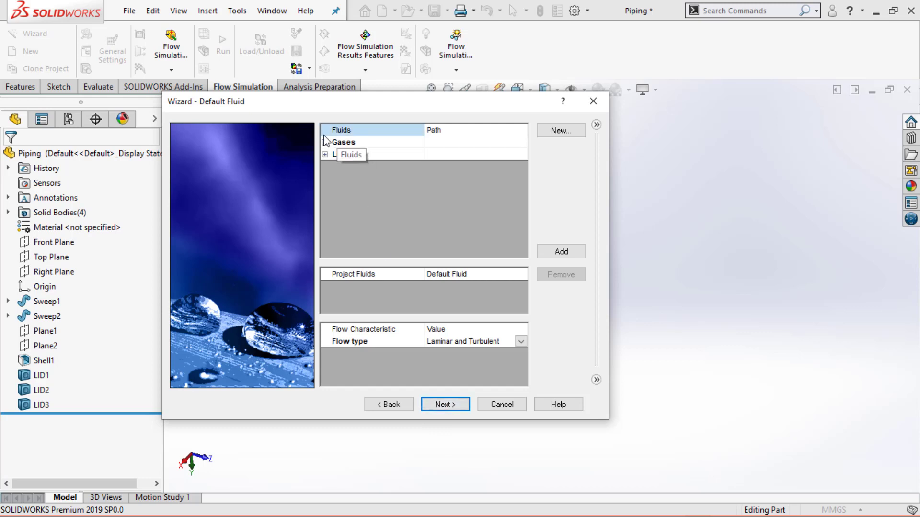
pyautogui.doubleClick(367, 180)
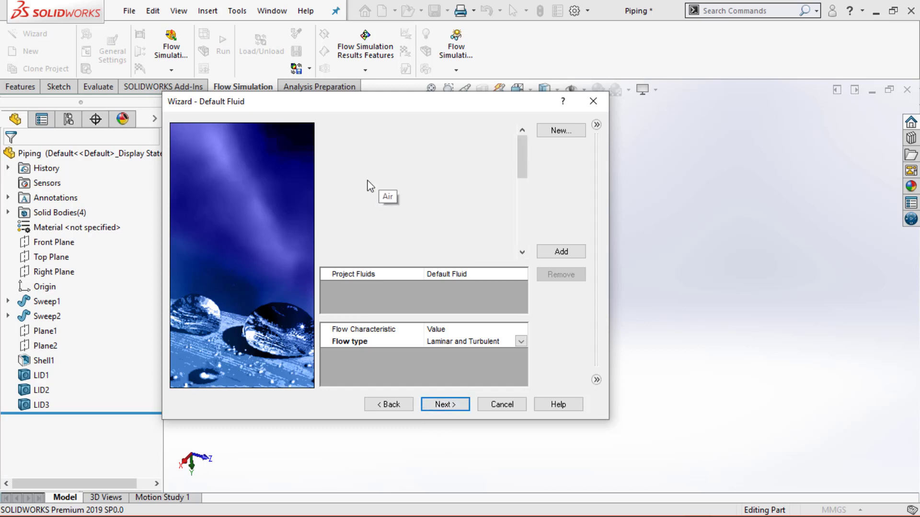
pyautogui.click(450, 402)
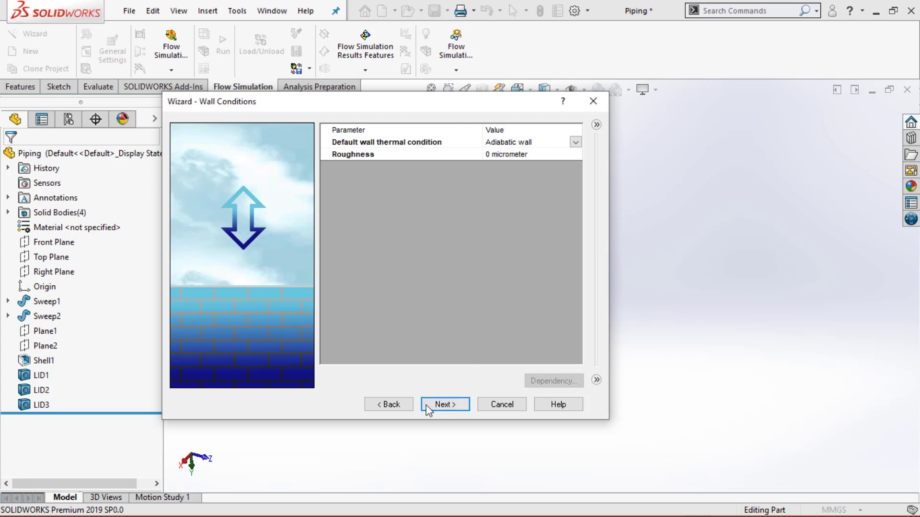
pyautogui.click(439, 405)
pyautogui.click(444, 406)
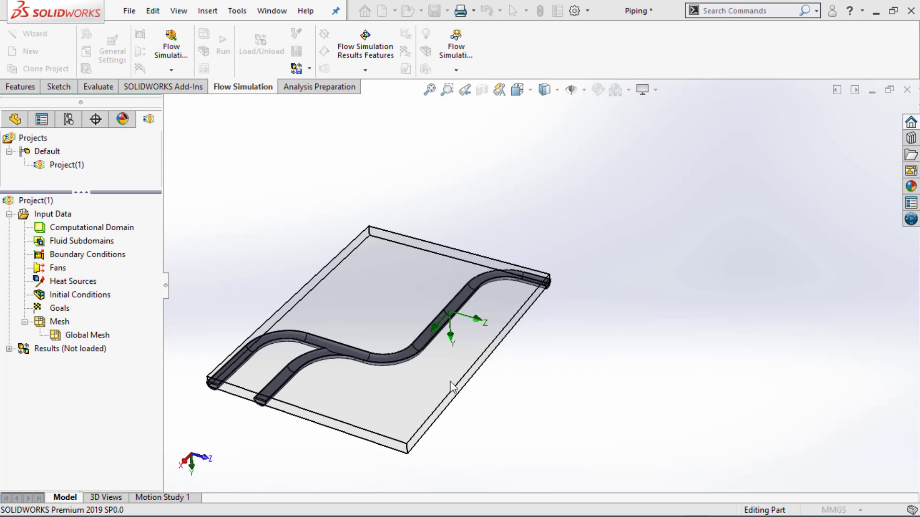
# - Hide the computational domain around the piping
pyautogui.rightClick(80, 230)
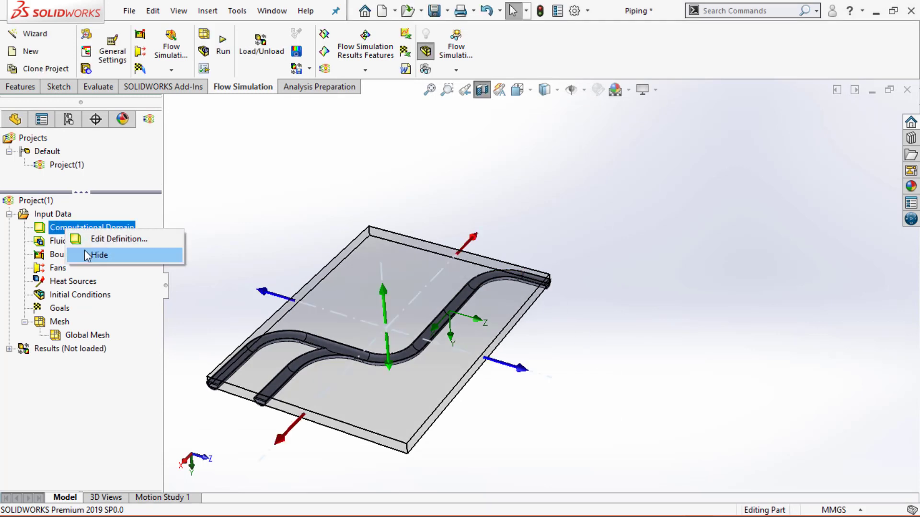
pyautogui.click(85, 250)
pyautogui.rightClick(79, 243)
# - Insert an Inlet Mass Flow boundary condition on the inner lid face at the single-pipe end
pyautogui.rightClick(70, 255)
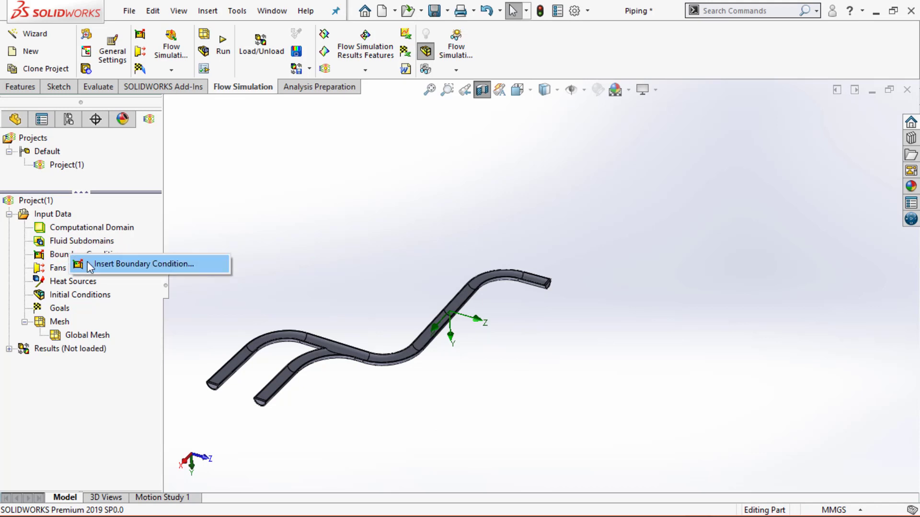
pyautogui.click(94, 266)
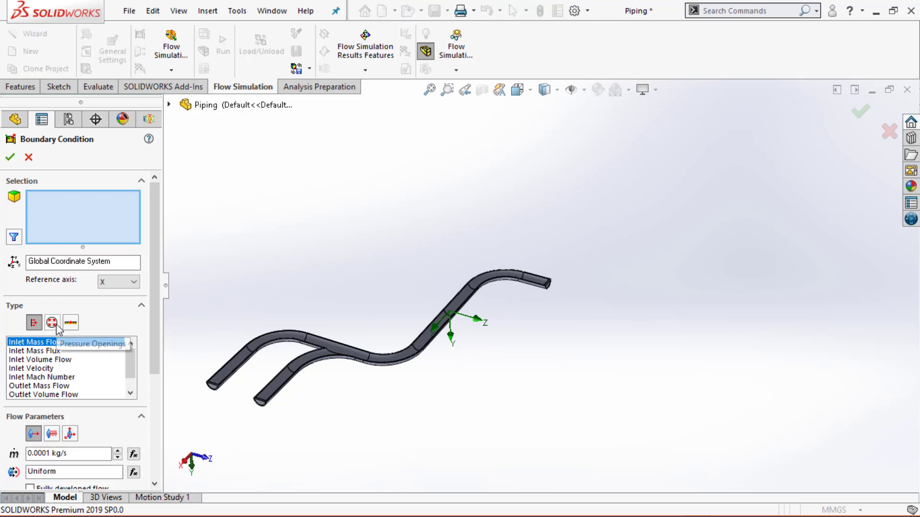
pyautogui.moveTo(582, 252); pyautogui.dragTo(499, 249, button='middle')
pyautogui.scroll(-6, 505, 205)
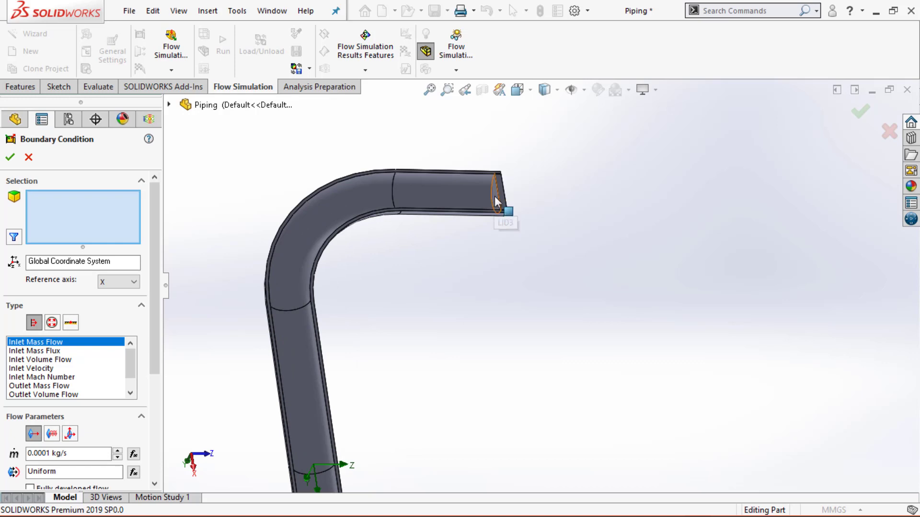
pyautogui.click(504, 202)
pyautogui.scroll(5, 355, 293)
pyautogui.moveTo(384, 291); pyautogui.dragTo(406, 303, button='middle')
pyautogui.scroll(-2, 407, 302)
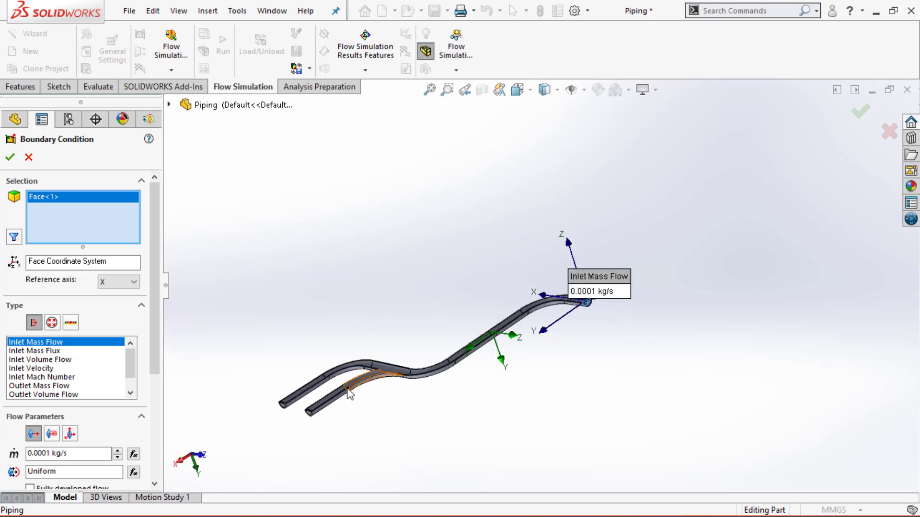
pyautogui.scroll(-2, 445, 359)
pyautogui.moveTo(446, 359); pyautogui.dragTo(462, 373, button='middle')
# - Set the inlet mass flow to 0.15 kg/s with fully developed flow and accept the boundary condition
pyautogui.moveTo(80, 456); pyautogui.dragTo(1, 450)
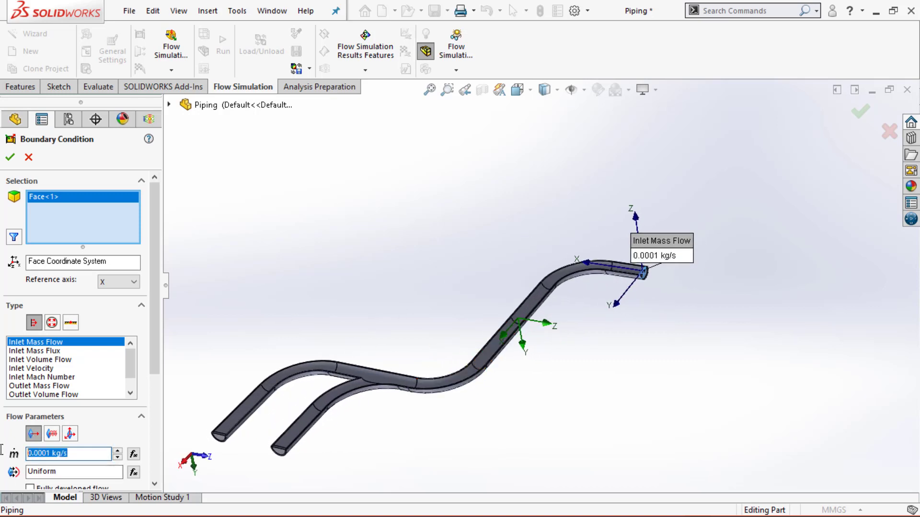
pyautogui.write('0.15')
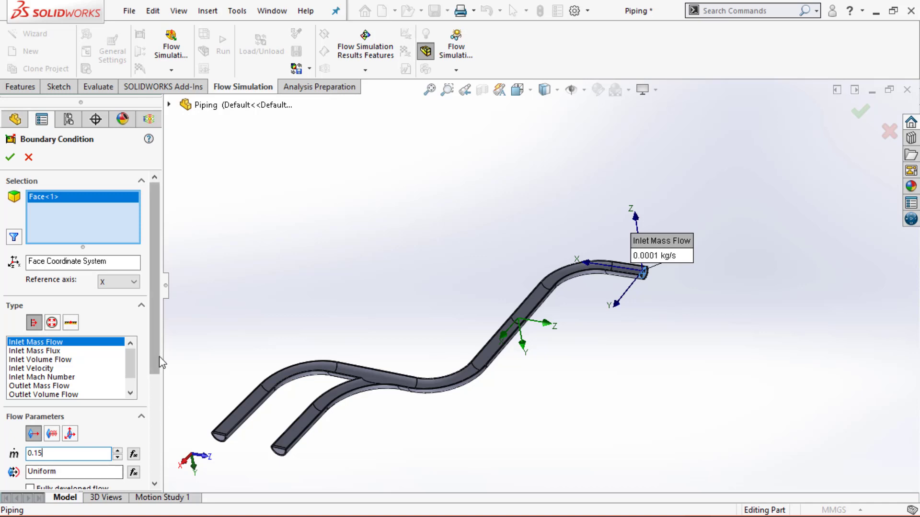
pyautogui.moveTo(157, 356); pyautogui.dragTo(159, 373)
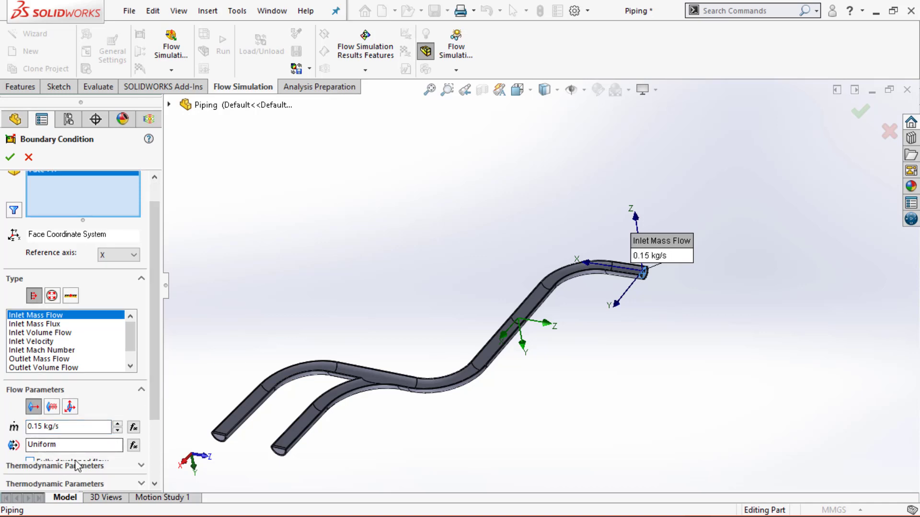
pyautogui.click(83, 463)
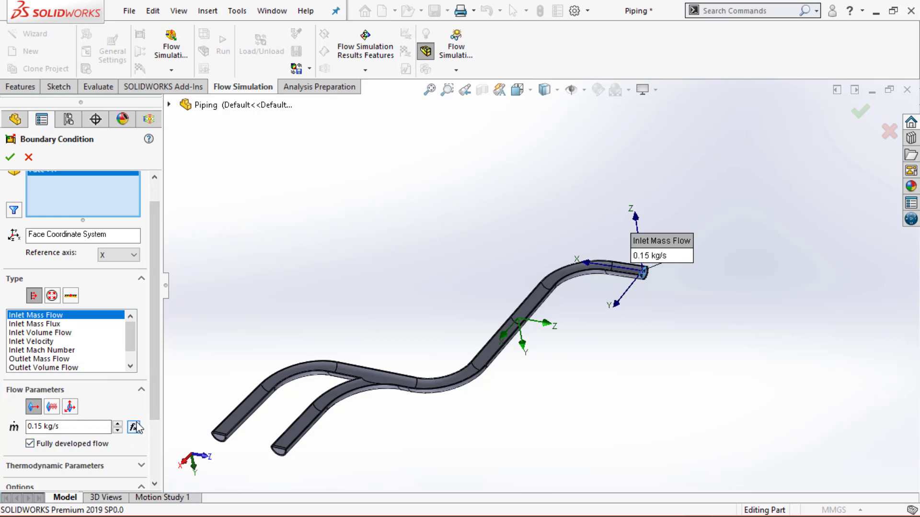
pyautogui.click(11, 158)
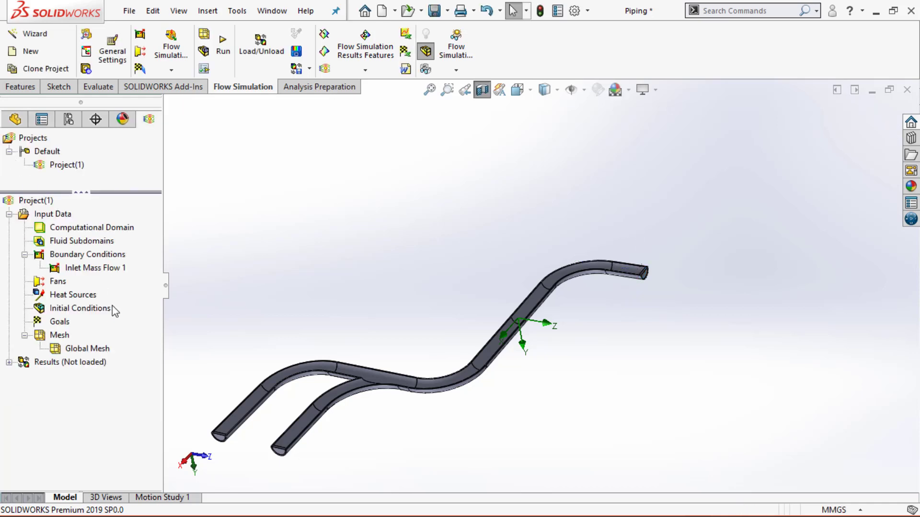
# - Insert an Environment Pressure boundary condition of 101325 Pa on the inner lid face of the outer branch
pyautogui.rightClick(93, 254)
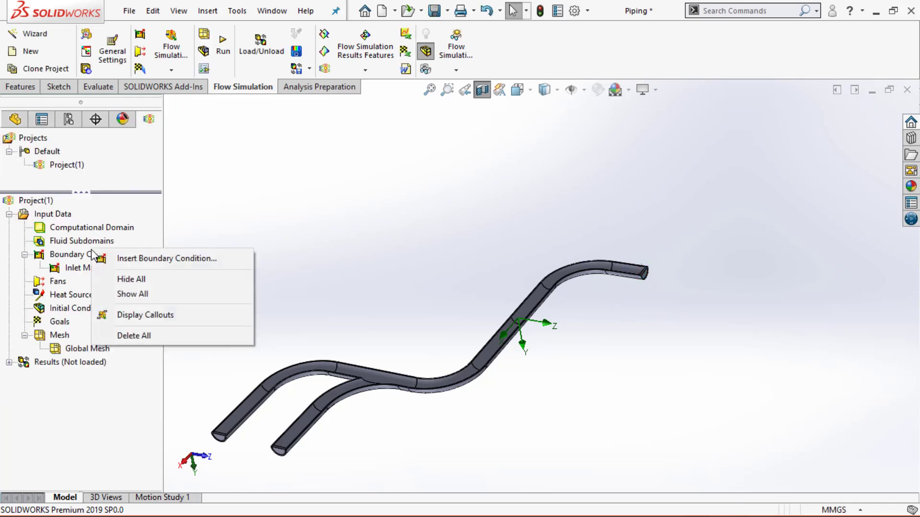
pyautogui.click(125, 259)
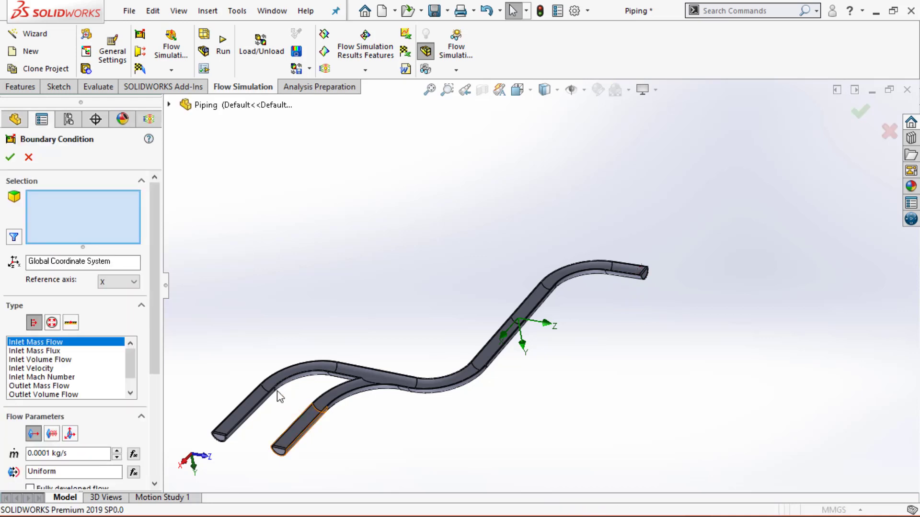
pyautogui.click(52, 323)
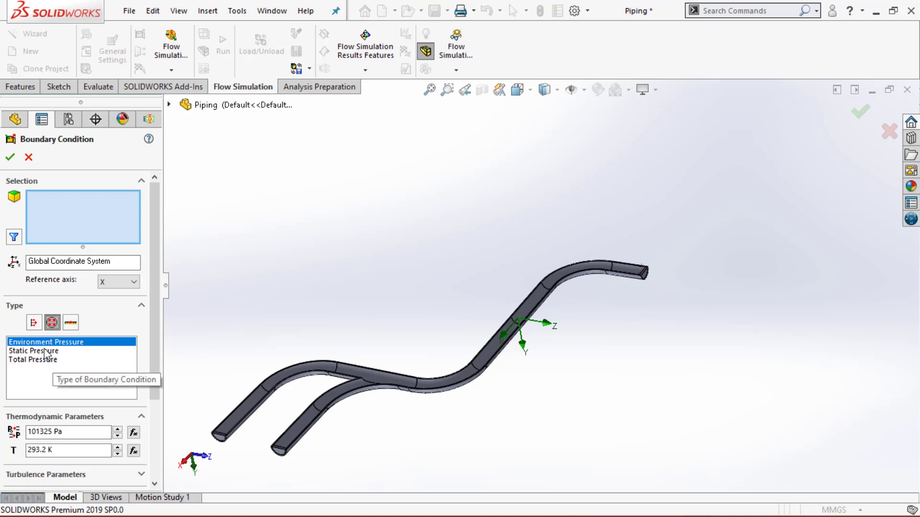
pyautogui.moveTo(386, 404); pyautogui.dragTo(442, 286, button='middle')
pyautogui.scroll(-3, 441, 286)
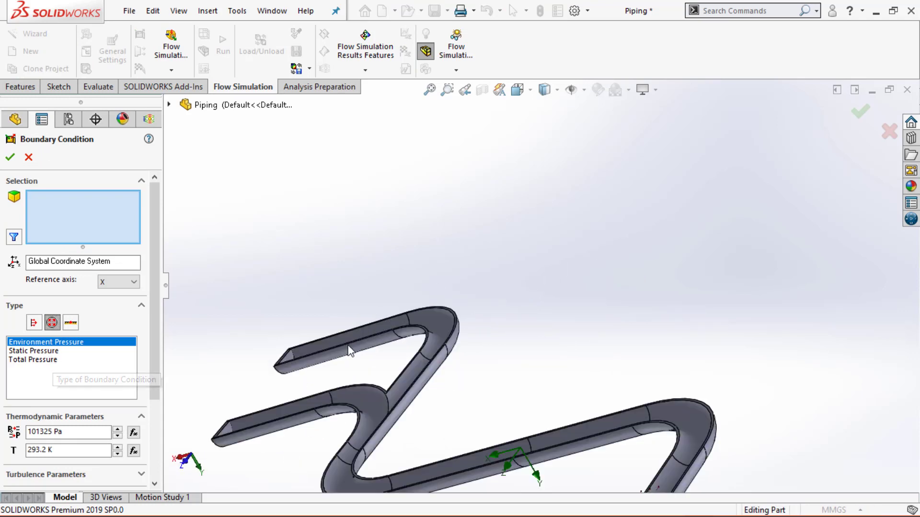
pyautogui.scroll(-2, 360, 347)
pyautogui.click(274, 370)
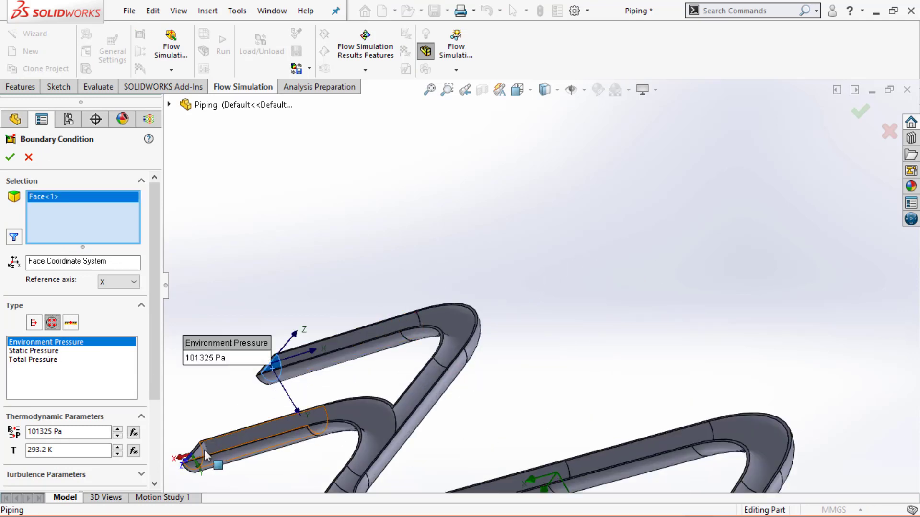
pyautogui.click(202, 449)
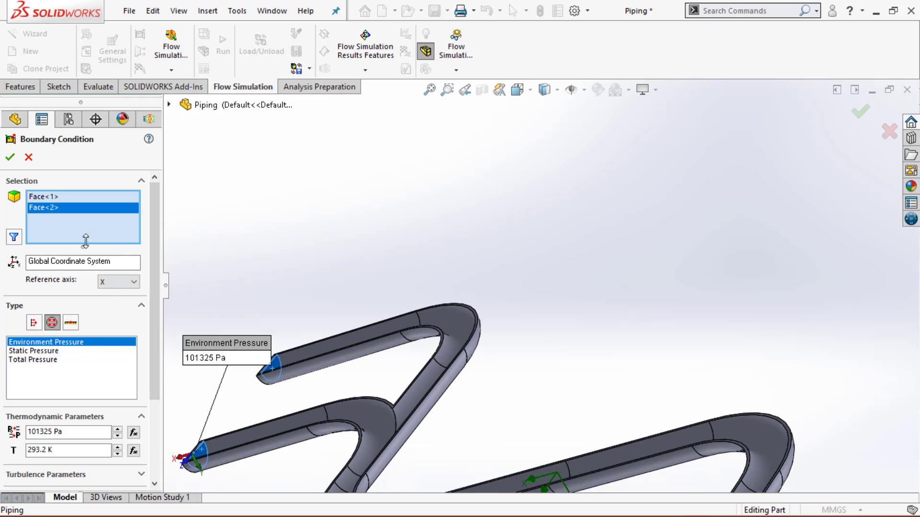
pyautogui.rightClick(50, 207)
pyautogui.click(65, 229)
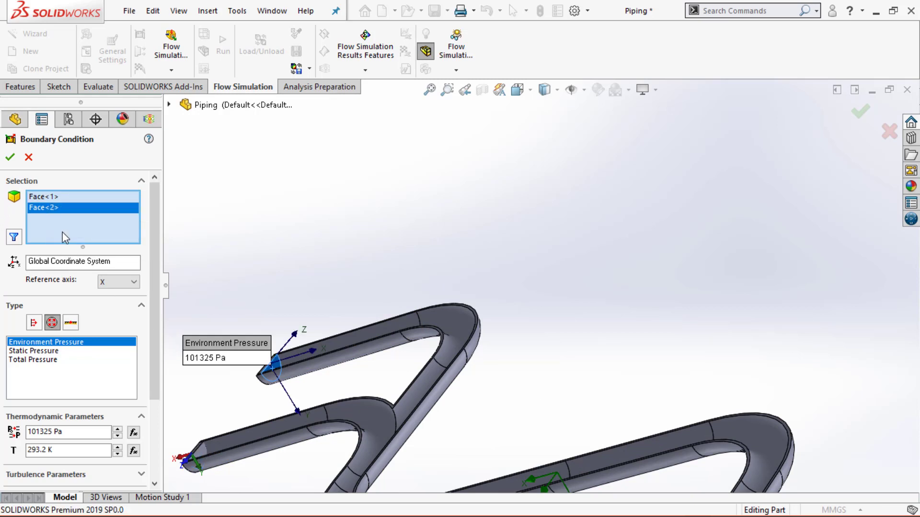
# - Accept the outer branch's Environment Pressure condition and insert another boundary condition that includes the inner branch's inner lid face
pyautogui.click(10, 158)
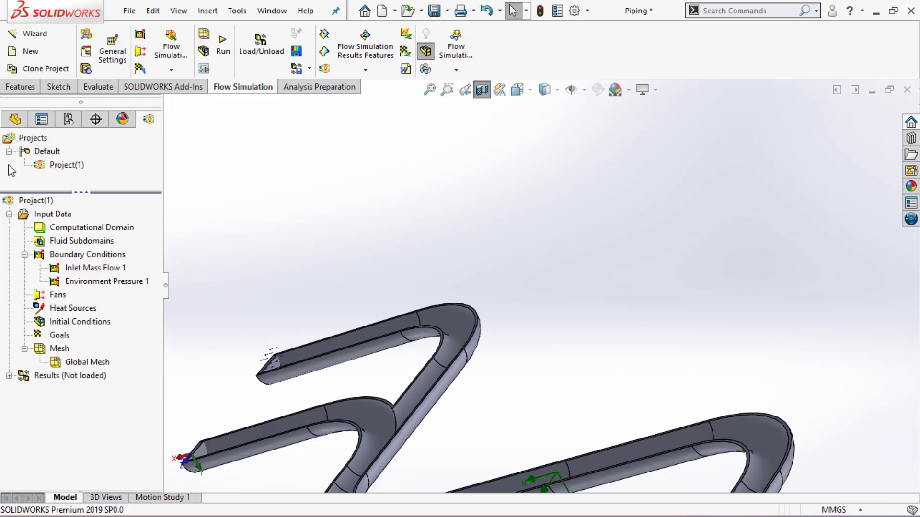
pyautogui.click(106, 283)
pyautogui.rightClick(90, 260)
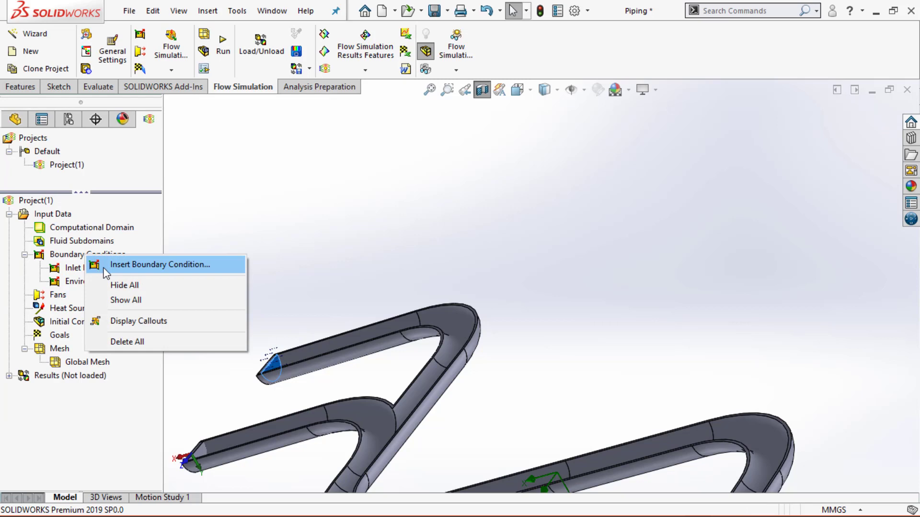
pyautogui.click(104, 268)
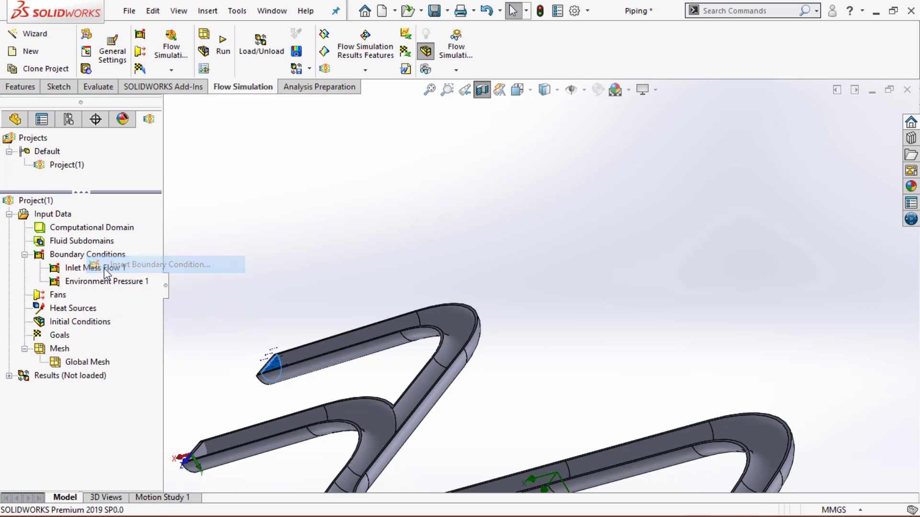
pyautogui.click(205, 457)
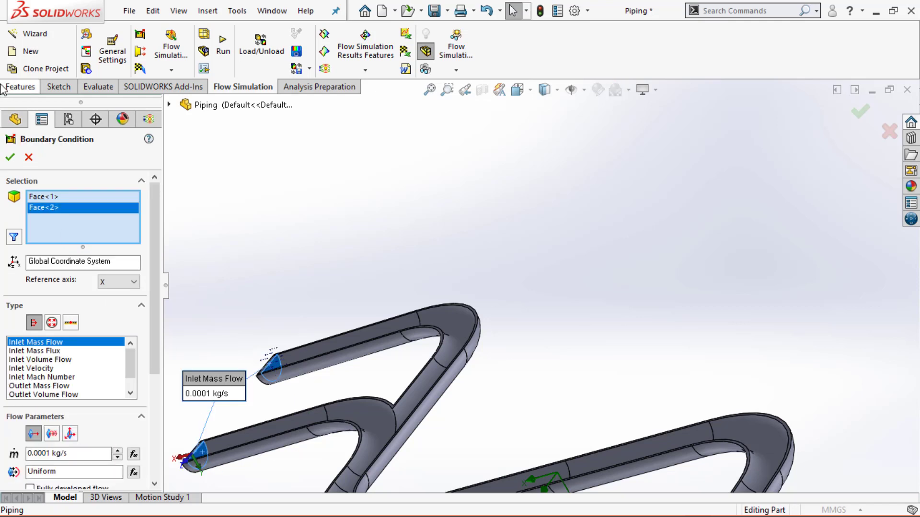
pyautogui.click(11, 162)
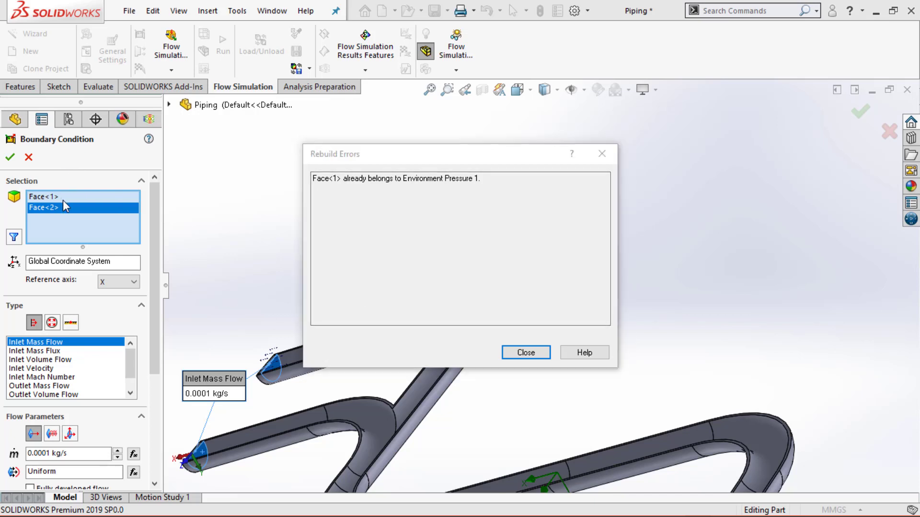
pyautogui.click(526, 353)
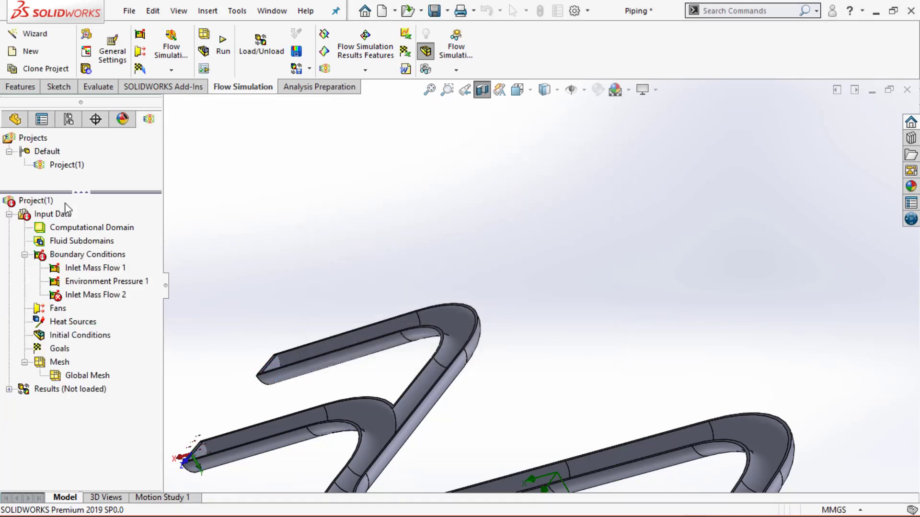
# - Change the new boundary condition to Environment Pressure at 101325 Pa and keep only the inner branch's lid face selected
pyautogui.click(91, 295)
pyautogui.rightClick(81, 294)
pyautogui.click(111, 300)
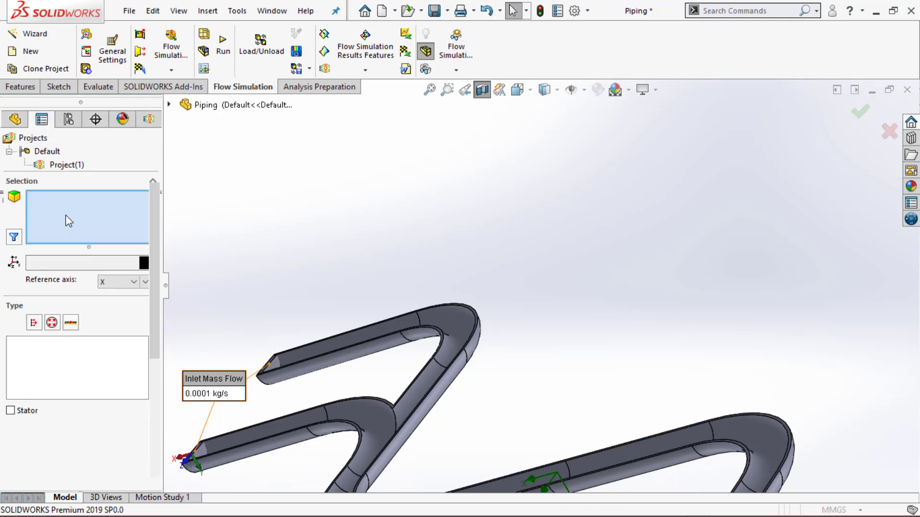
pyautogui.click(51, 323)
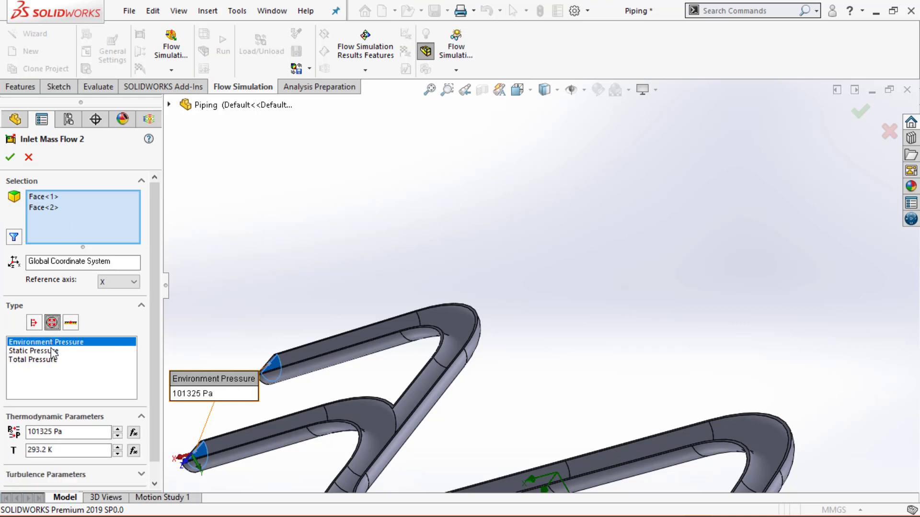
pyautogui.rightClick(50, 212)
pyautogui.click(81, 236)
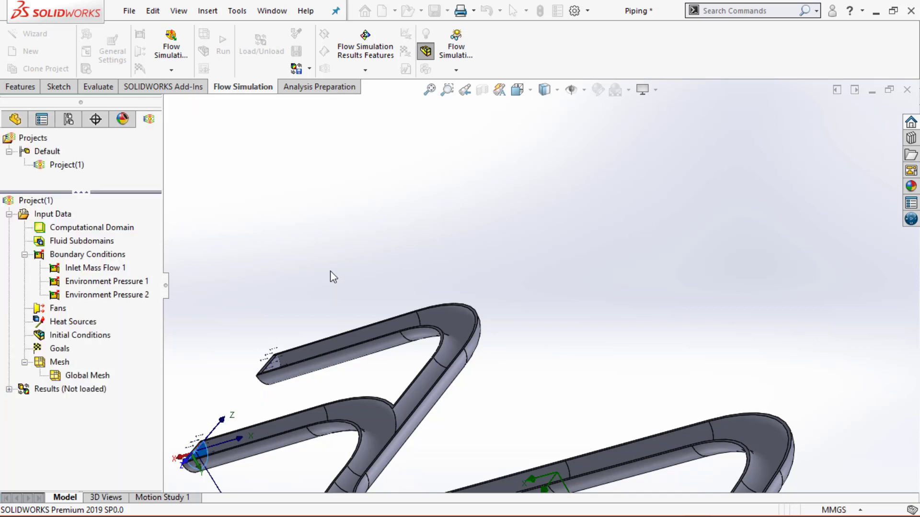
# - Insert surface goals for maximum Total Pressure and select the inner lid faces of both branch outlets
pyautogui.scroll(3, 429, 287)
pyautogui.scroll(2, 428, 287)
pyautogui.moveTo(428, 286); pyautogui.dragTo(464, 307, button='middle')
pyautogui.scroll(-2, 510, 375)
pyautogui.scroll(-3, 485, 417)
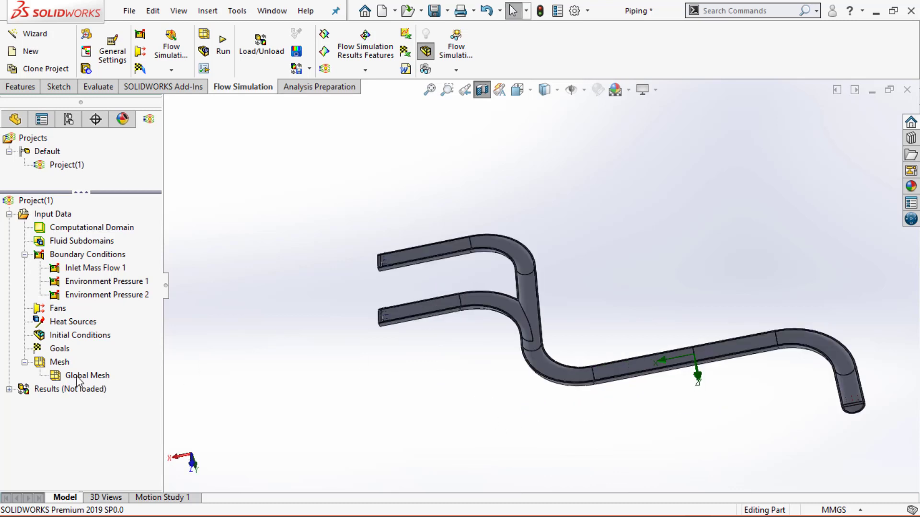
pyautogui.moveTo(483, 370); pyautogui.dragTo(503, 378, button='middle')
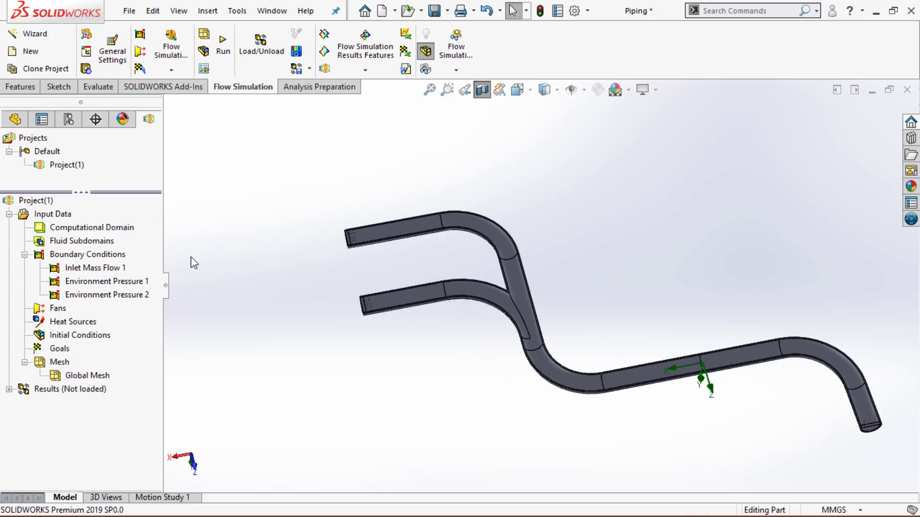
pyautogui.rightClick(59, 349)
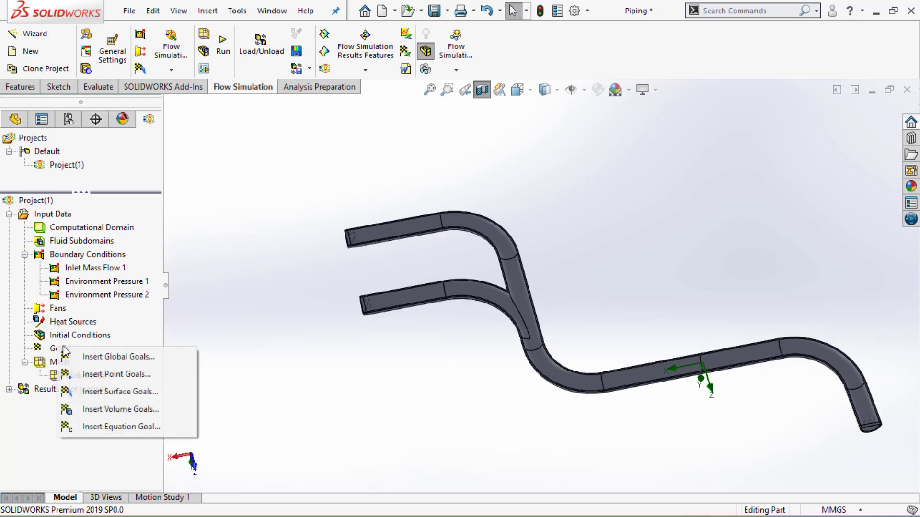
pyautogui.click(109, 398)
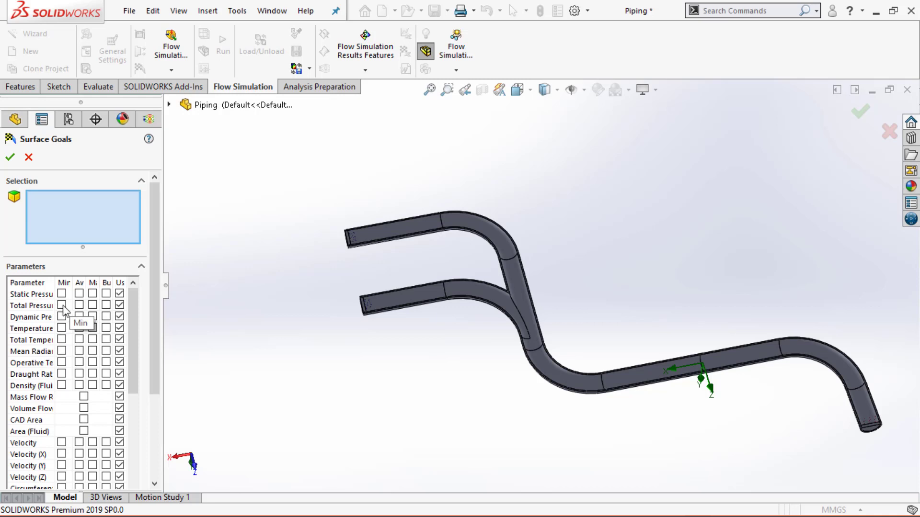
pyautogui.click(91, 308)
pyautogui.moveTo(387, 301); pyautogui.dragTo(386, 305, button='middle')
pyautogui.scroll(-6, 452, 303)
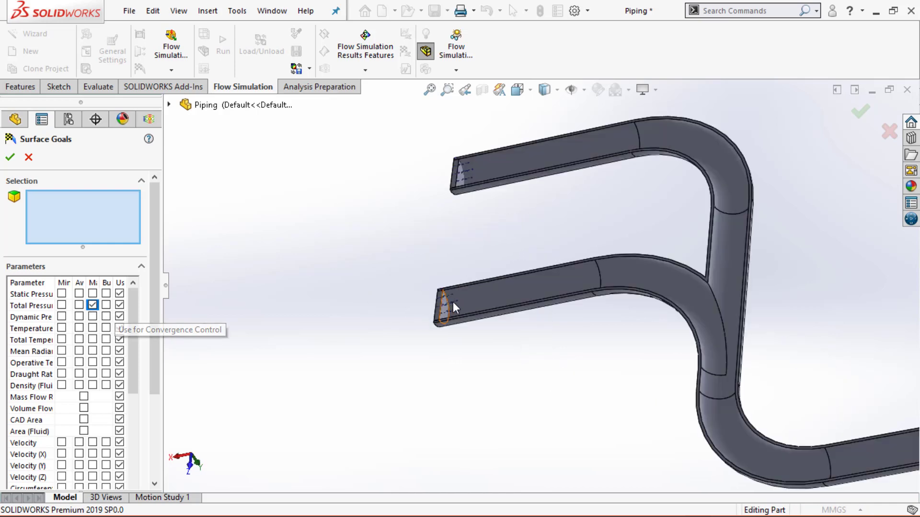
pyautogui.click(454, 303)
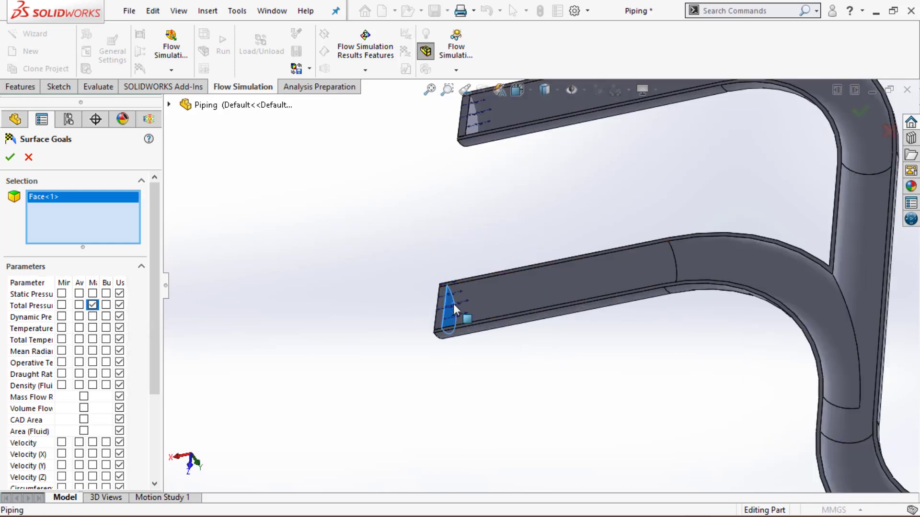
pyautogui.click(475, 121)
# - Add the inner lid face at the single-pipe inlet end to the surface goals selection
pyautogui.scroll(6, 522, 288)
pyautogui.scroll(-5, 819, 376)
pyautogui.scroll(2, 862, 384)
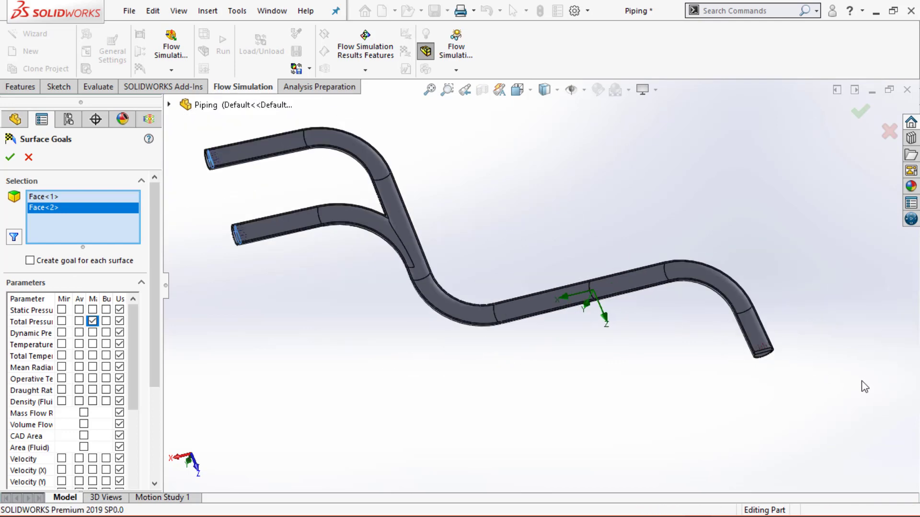
pyautogui.scroll(-4, 810, 379)
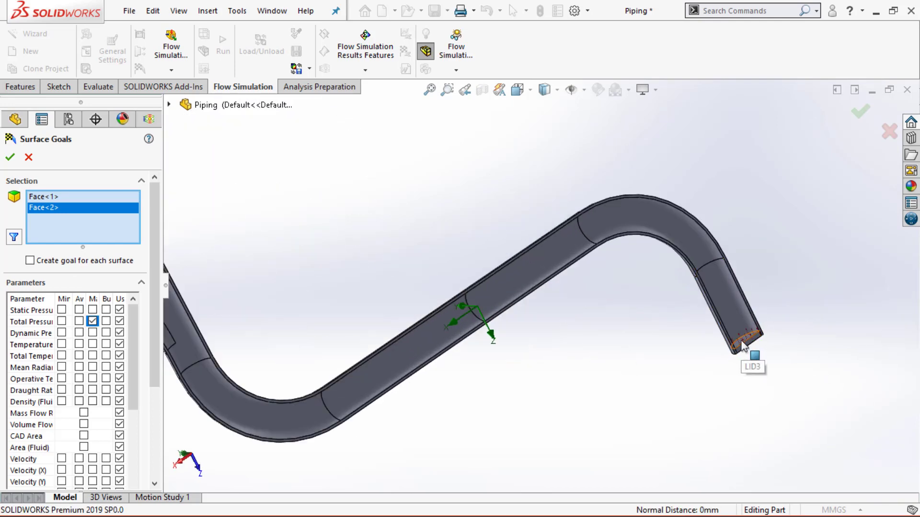
pyautogui.click(742, 346)
pyautogui.scroll(6, 664, 358)
pyautogui.moveTo(569, 353); pyautogui.dragTo(516, 326, button='middle')
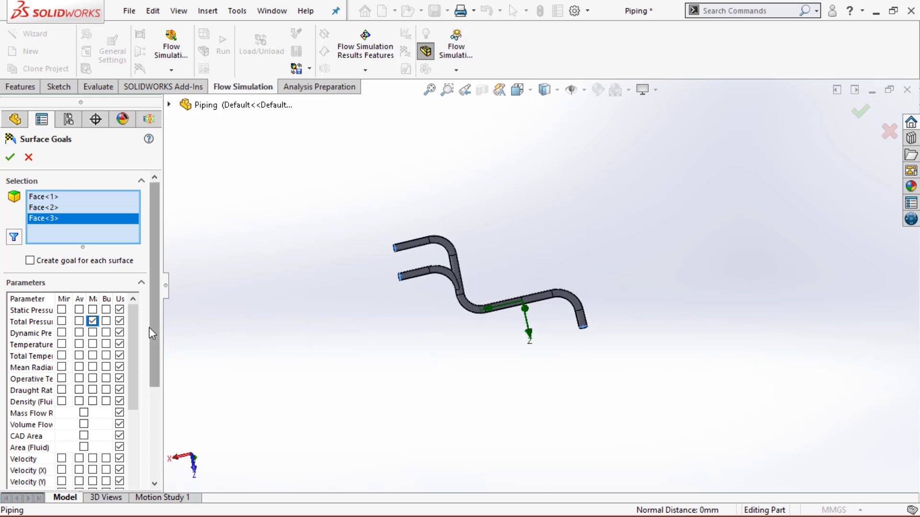
# - Include Mass Flow Rate, create a separate goal for each surface, and accept the surface goals
pyautogui.moveTo(153, 333); pyautogui.dragTo(187, 334)
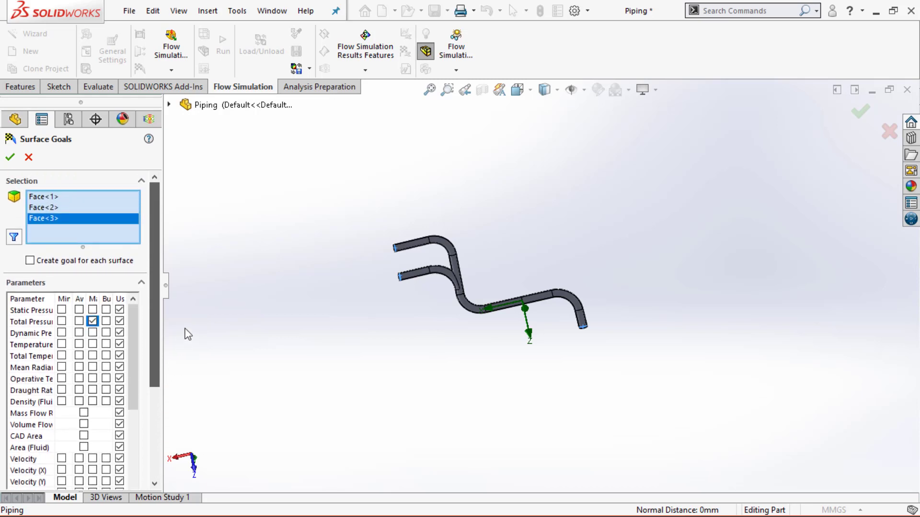
pyautogui.click(84, 413)
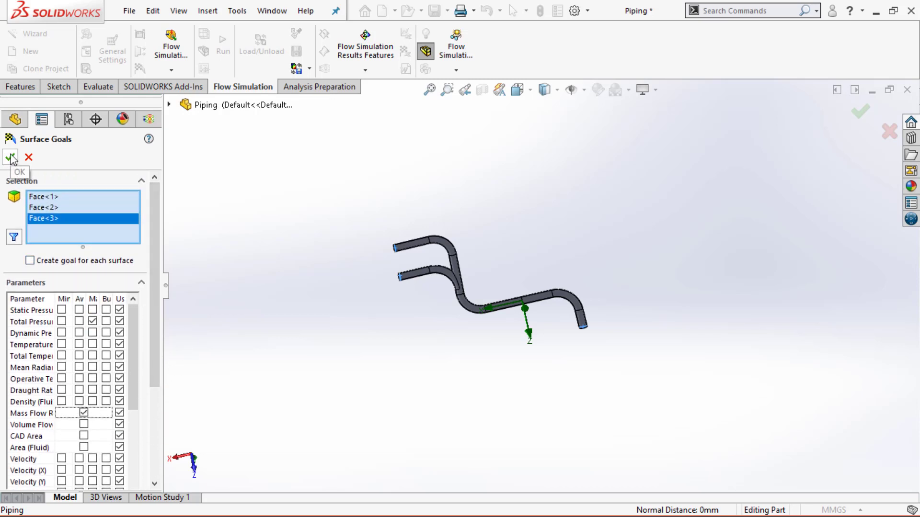
pyautogui.click(29, 260)
pyautogui.click(16, 157)
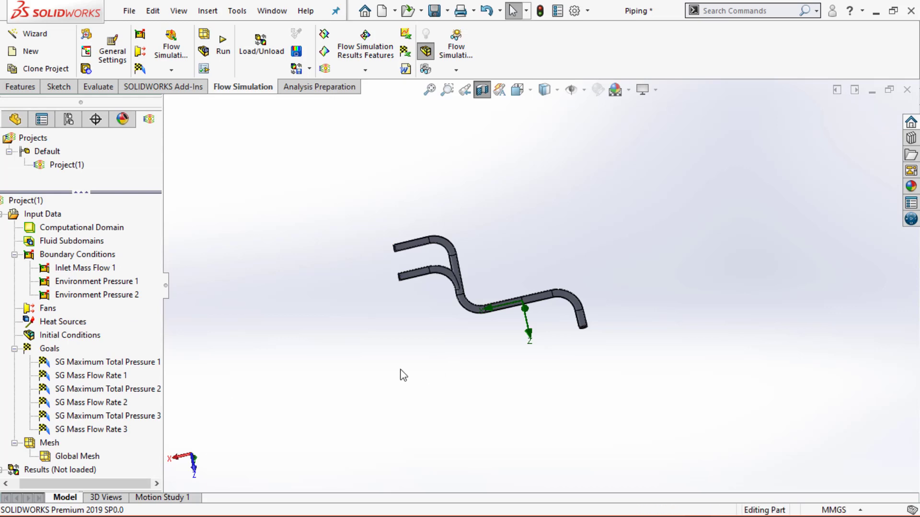
# - Check which pipe end each mass flow rate and maximum total pressure goal refers to
pyautogui.click(94, 402)
pyautogui.click(99, 430)
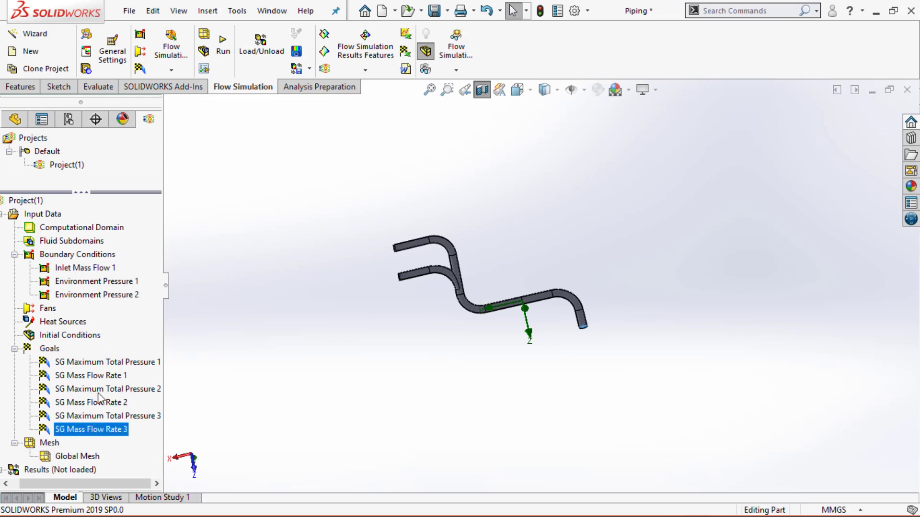
pyautogui.click(98, 380)
pyautogui.click(101, 416)
pyautogui.click(99, 380)
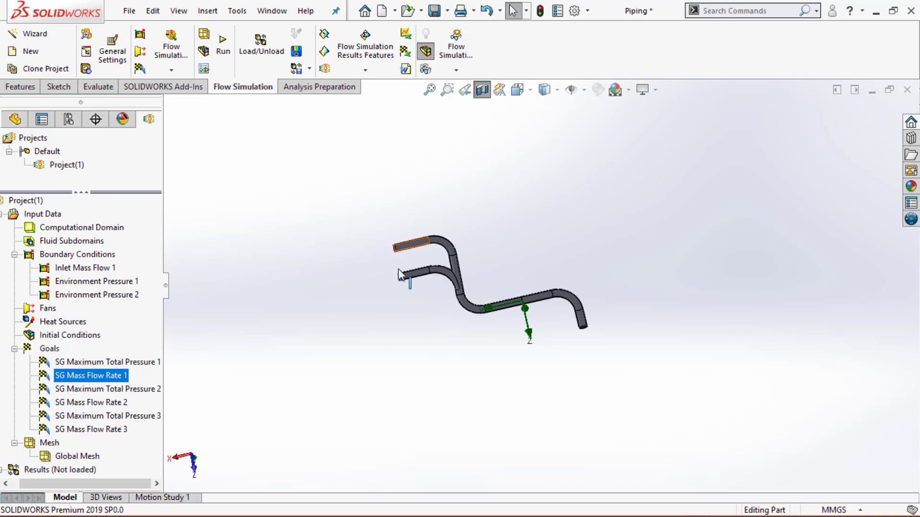
pyautogui.moveTo(398, 259); pyautogui.dragTo(365, 282, button='middle')
pyautogui.click(330, 303)
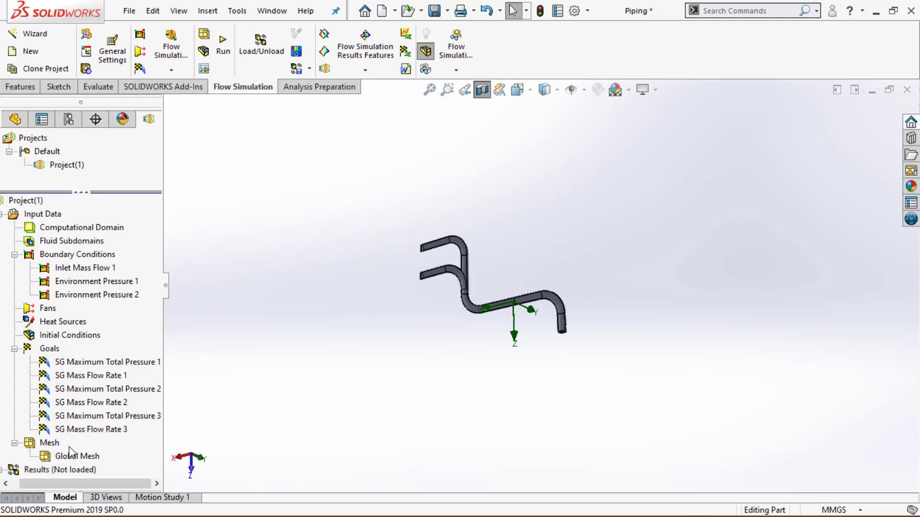
# - Run the flow simulation of the piping project
pyautogui.rightClick(34, 197)
pyautogui.click(63, 204)
pyautogui.click(575, 194)
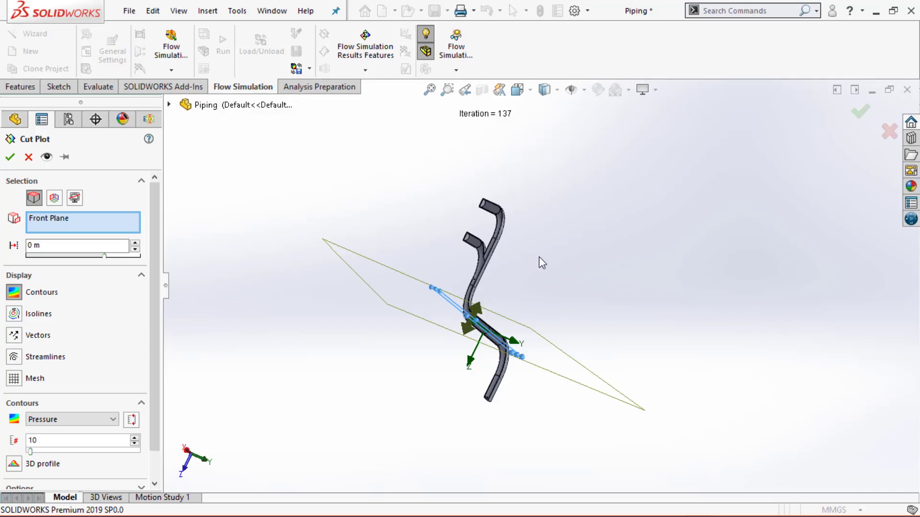
# - Set the cut plot's section to the Top Plane and preview its pressure contours
pyautogui.moveTo(539, 257); pyautogui.dragTo(426, 249, button='middle')
pyautogui.click(169, 105)
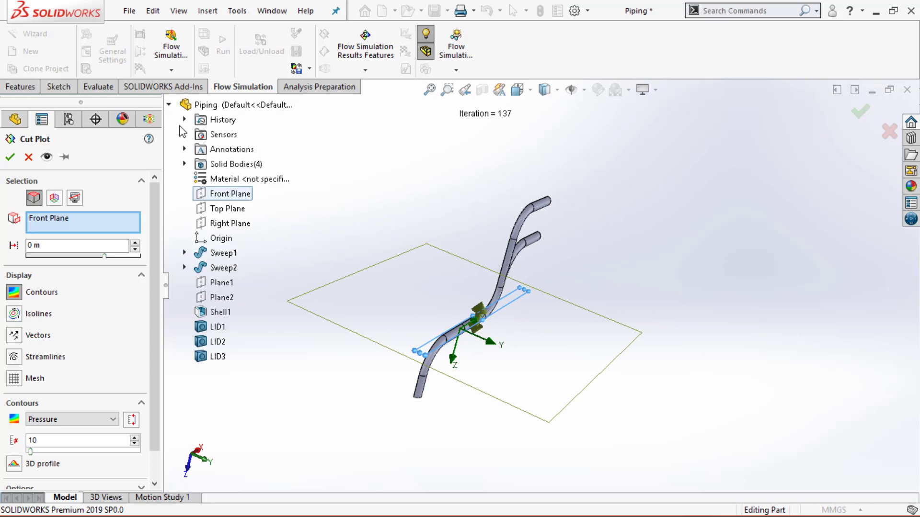
pyautogui.click(227, 209)
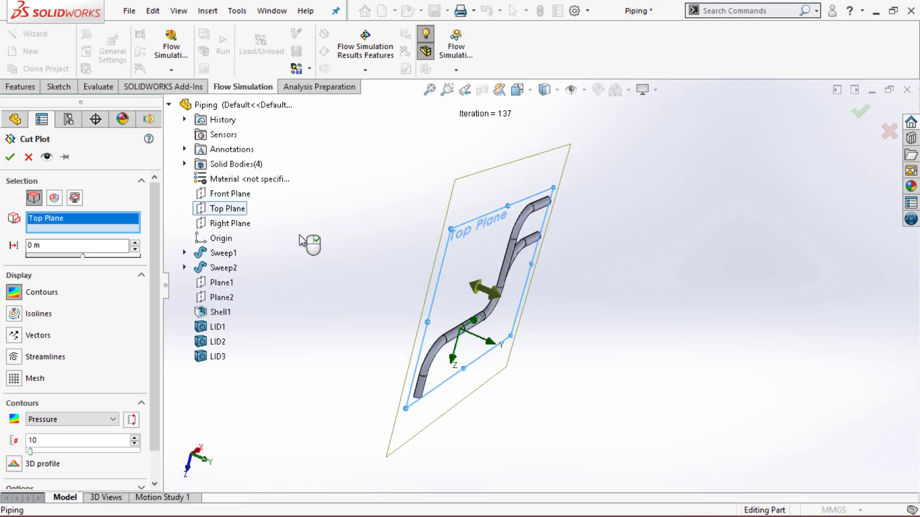
pyautogui.moveTo(375, 252); pyautogui.dragTo(464, 283, button='middle')
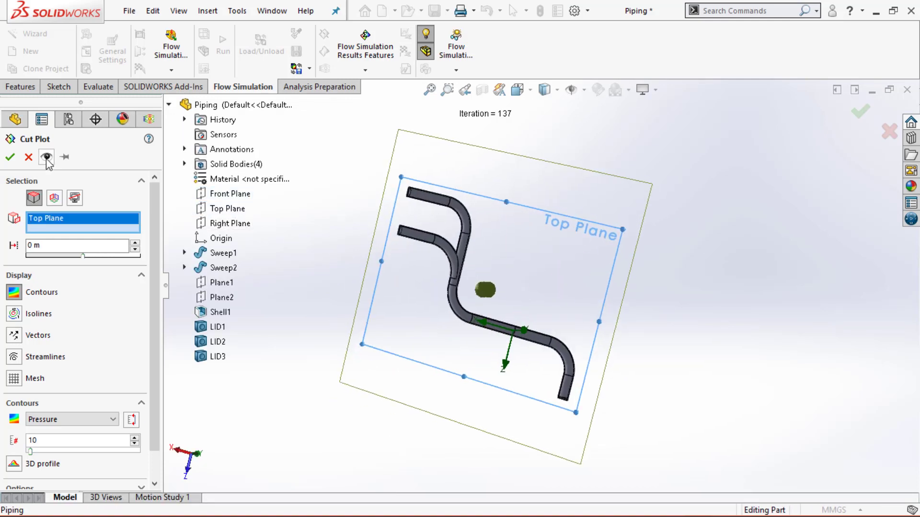
pyautogui.click(47, 159)
# - Switch the cut plot contours to Velocity, inspect the branch junction, and accept the plot
pyautogui.click(88, 419)
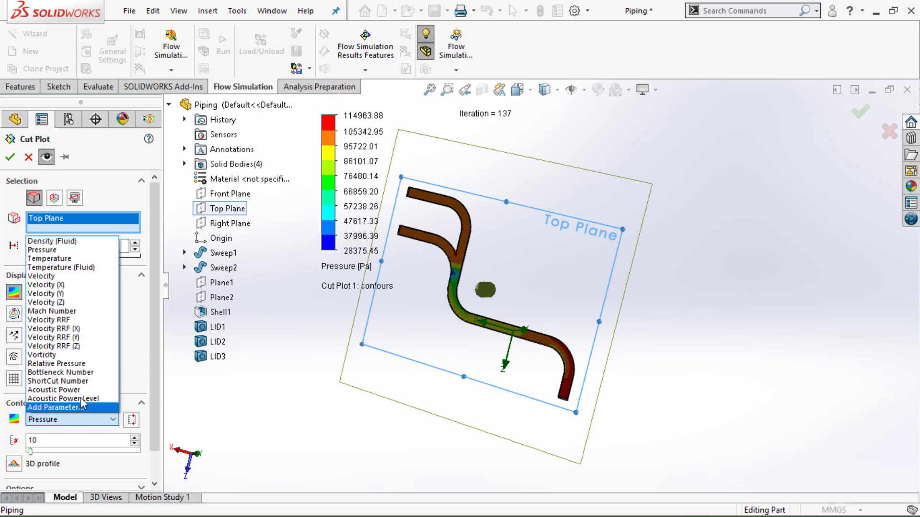
pyautogui.click(48, 276)
pyautogui.scroll(-3, 466, 277)
pyautogui.scroll(-2, 464, 275)
pyautogui.scroll(2, 474, 275)
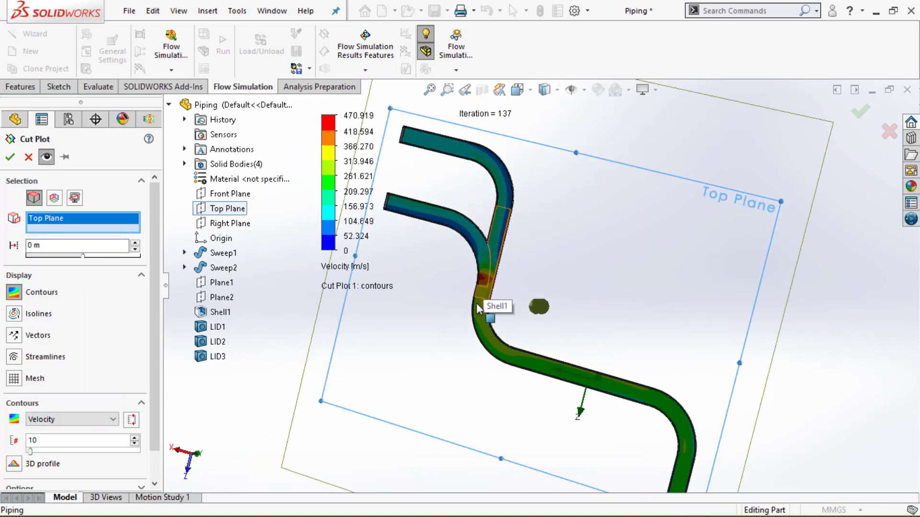
pyautogui.scroll(-2, 484, 273)
pyautogui.scroll(4, 497, 278)
pyautogui.moveTo(497, 278); pyautogui.dragTo(501, 264, button='middle')
pyautogui.click(10, 158)
# - Set the velocity colour bar range to the plot's own minimum and maximum, 48.05 to 458.26 m/s, and accept it
pyautogui.moveTo(406, 379); pyautogui.dragTo(409, 353, button='middle')
pyautogui.doubleClick(328, 157)
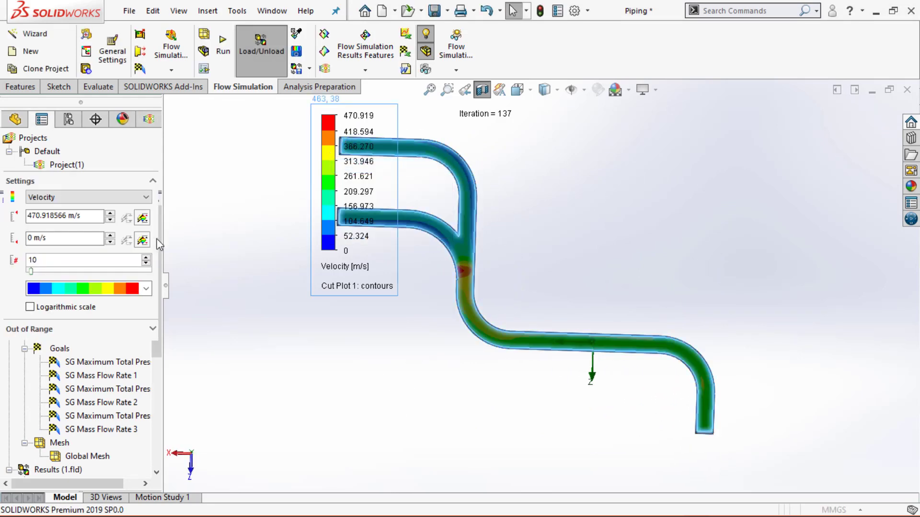
pyautogui.click(144, 240)
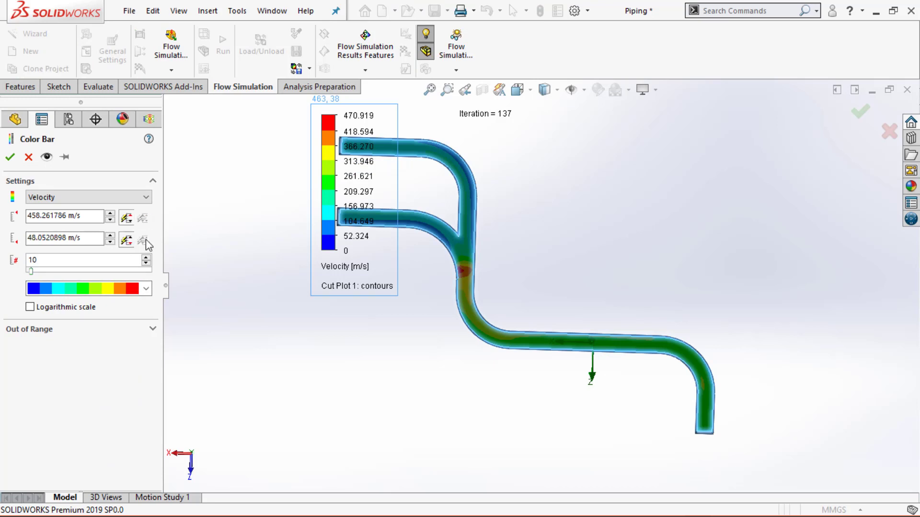
pyautogui.click(47, 157)
pyautogui.click(10, 156)
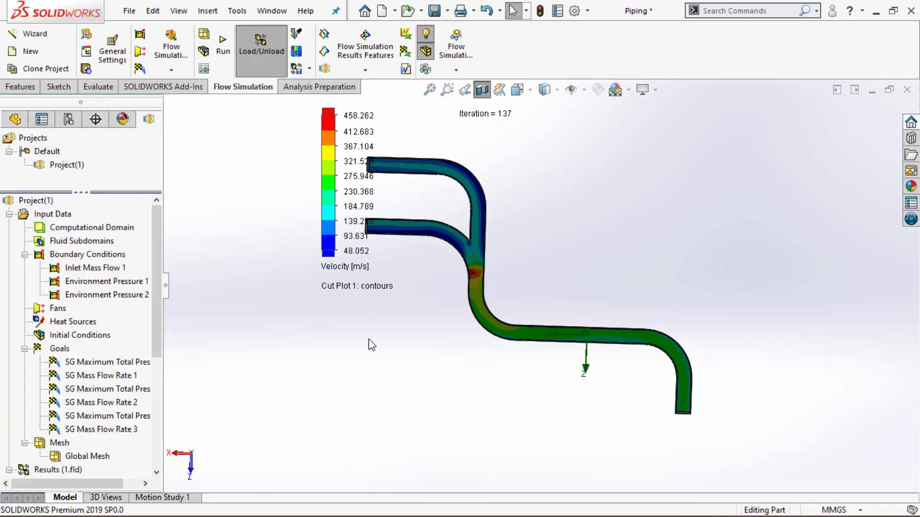
# - Apply the Plain White scene as the background of the graphics view
pyautogui.click(629, 90)
pyautogui.click(630, 126)
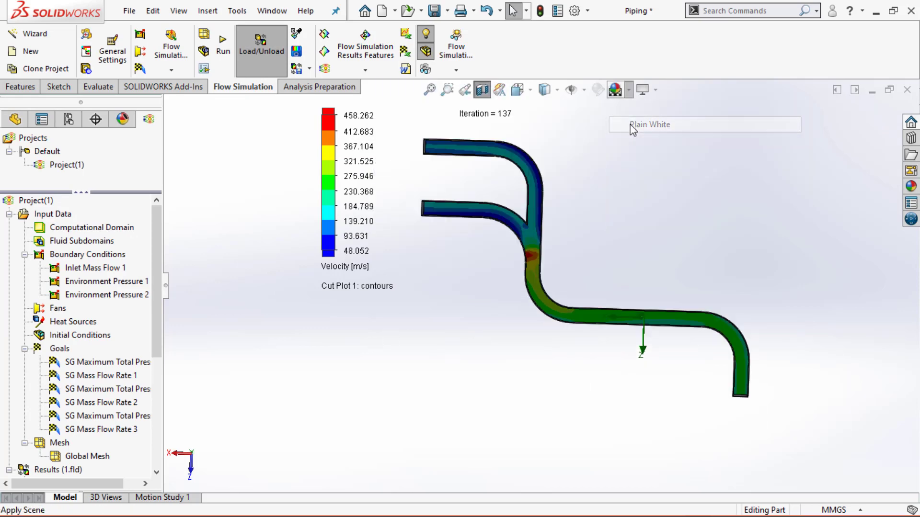
pyautogui.scroll(-1, 574, 149)
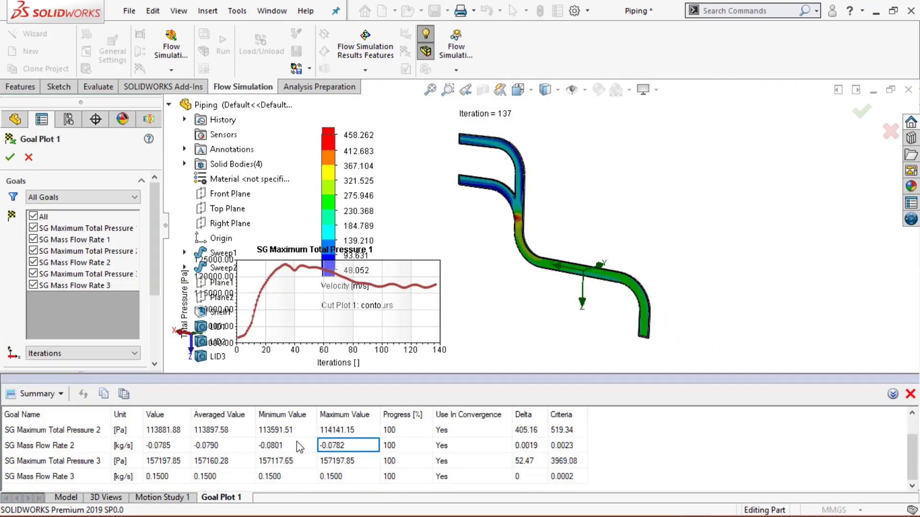
# - Review the iteration history charts of all pressure and mass flow surface goals, and close the goal plot
pyautogui.scroll(1, 301, 479)
pyautogui.click(40, 393)
pyautogui.click(24, 433)
pyautogui.moveTo(295, 324); pyautogui.dragTo(295, 298)
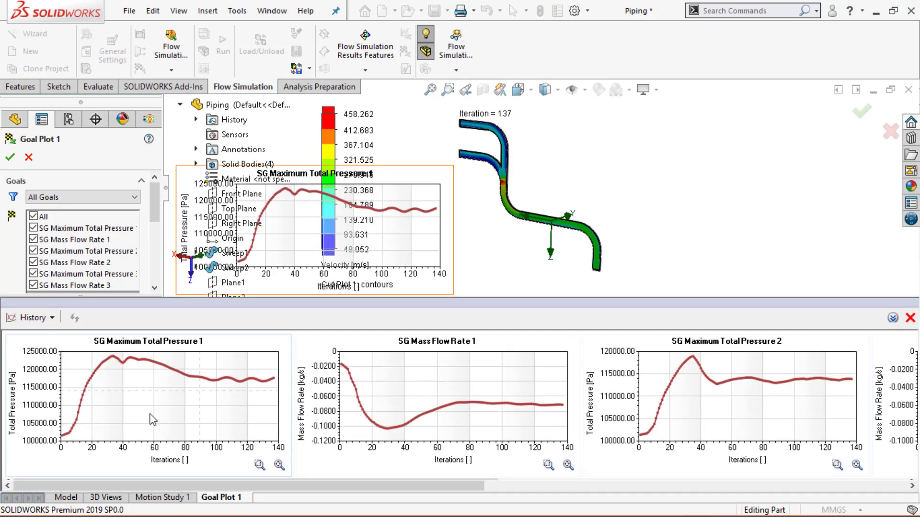
pyautogui.moveTo(321, 485); pyautogui.dragTo(272, 485)
pyautogui.moveTo(173, 486); pyautogui.dragTo(618, 456)
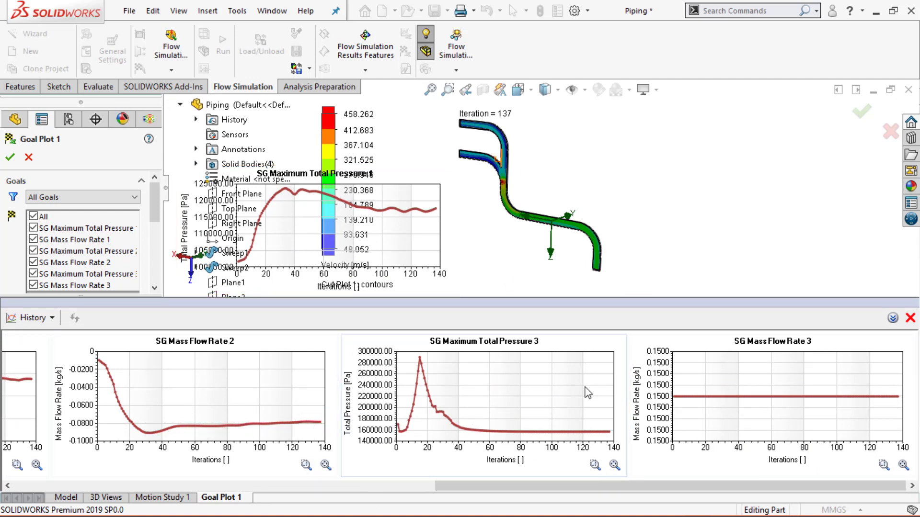
pyautogui.click(912, 319)
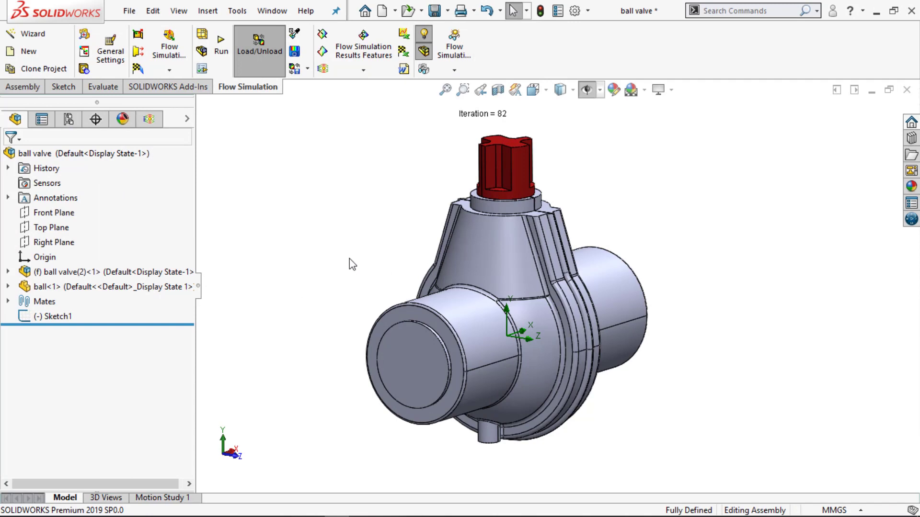
# - Cut the ball valve assembly open with a planar section view on the Front Plane
pyautogui.moveTo(352, 265); pyautogui.dragTo(332, 302, button='middle')
pyautogui.moveTo(609, 367); pyautogui.dragTo(590, 377, button='middle')
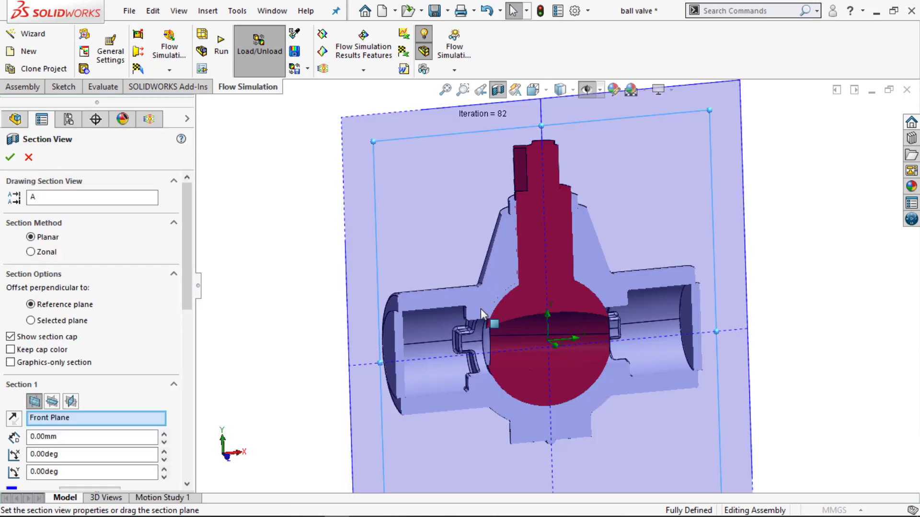
pyautogui.click(10, 158)
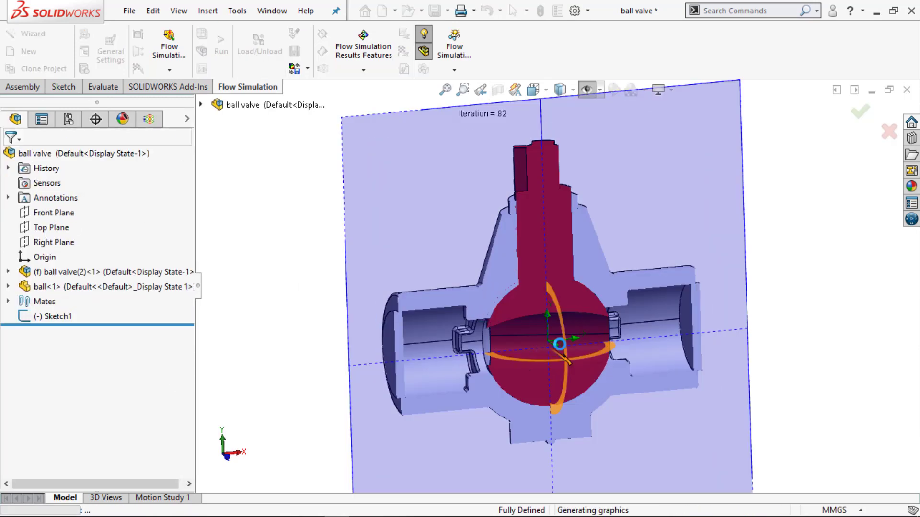
pyautogui.moveTo(838, 372); pyautogui.dragTo(815, 359, button='middle')
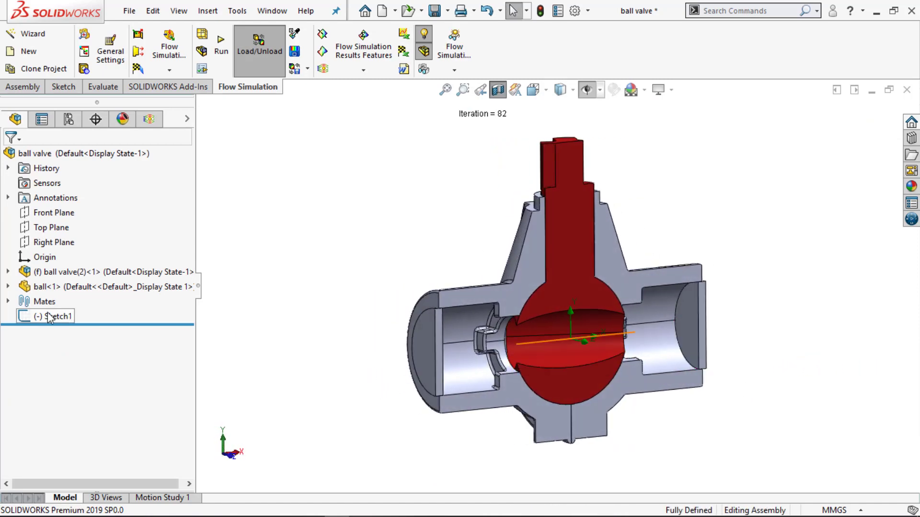
# - Examine the Angle1 mate between the ball and the Front Plane that sets the valve opening
pyautogui.moveTo(295, 343)
pyautogui.mouseDown(button='middle')
pyautogui.moveTo(306, 343)
pyautogui.moveTo(283, 341)
pyautogui.moveTo(295, 333)
pyautogui.mouseUp(button='middle')
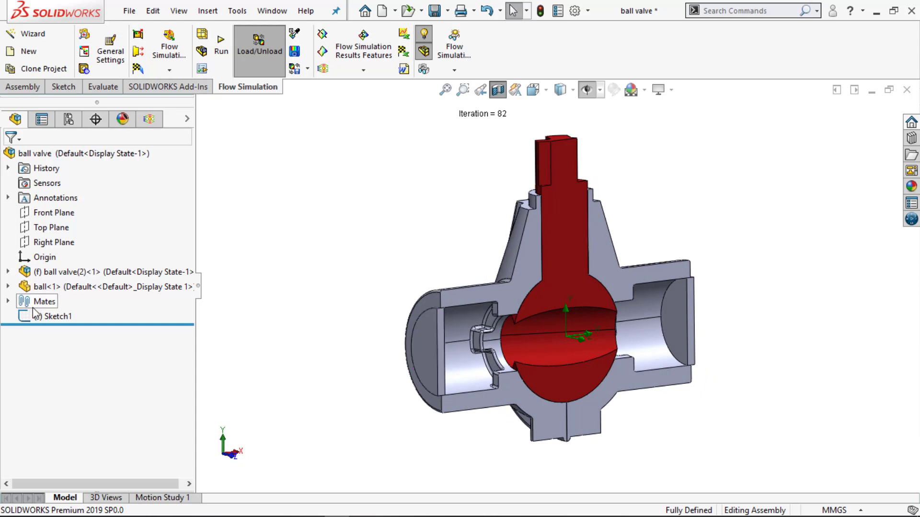
pyautogui.click(9, 302)
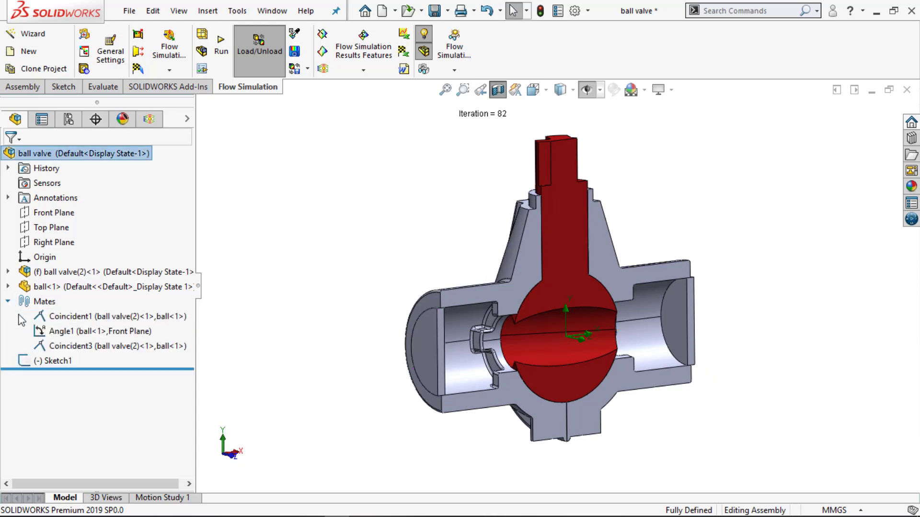
pyautogui.click(69, 334)
pyautogui.moveTo(637, 343); pyautogui.dragTo(585, 452, button='middle')
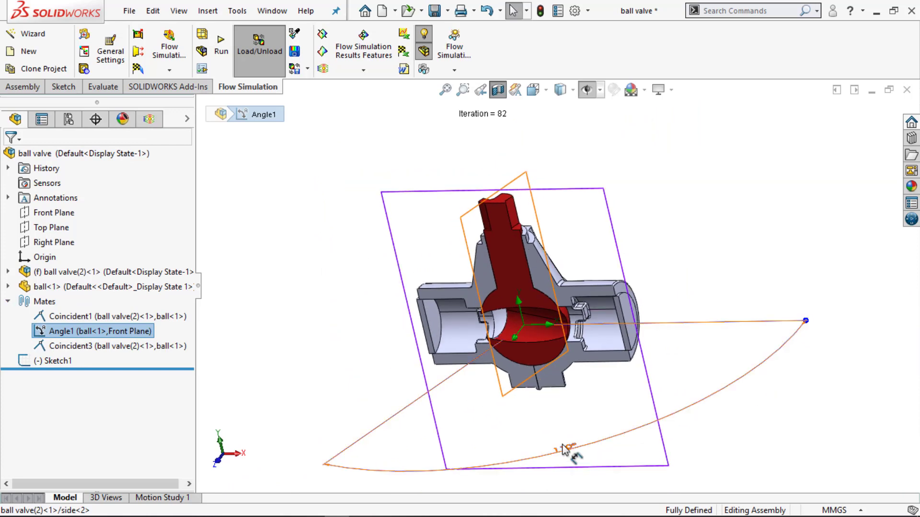
pyautogui.click(332, 322)
pyautogui.moveTo(331, 322); pyautogui.dragTo(409, 242, button='middle')
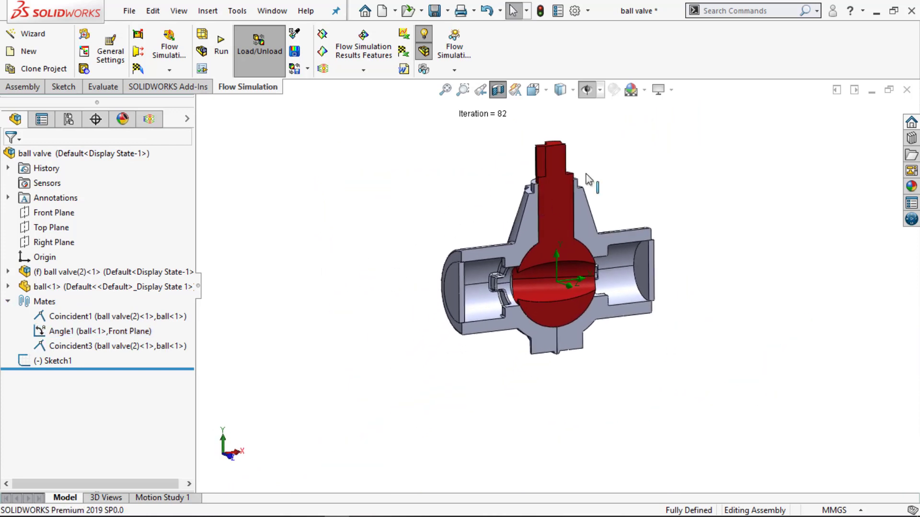
pyautogui.moveTo(569, 189); pyautogui.dragTo(594, 163, button='middle')
pyautogui.moveTo(553, 196); pyautogui.dragTo(349, 219, button='middle')
# - Start a new flow project with the Wizard, naming it "Pressure drop analysis 1" in the current configuration
pyautogui.click(149, 119)
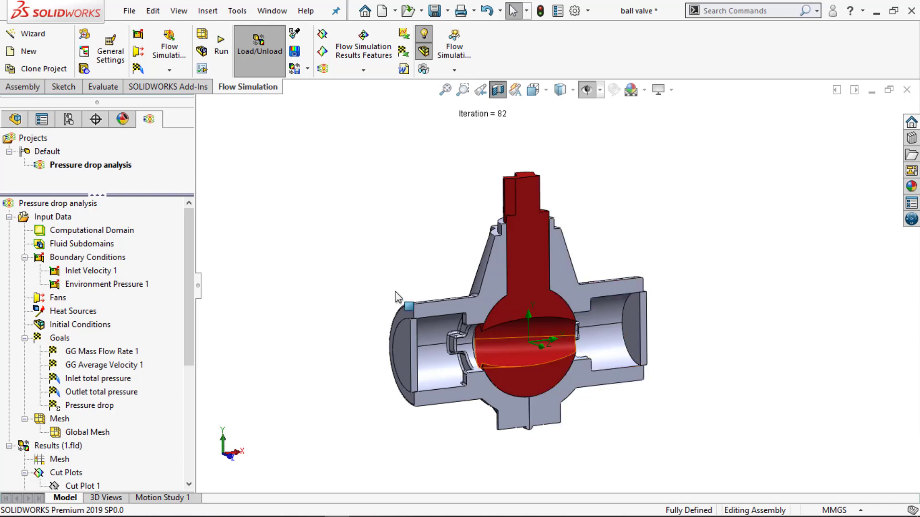
pyautogui.click(18, 37)
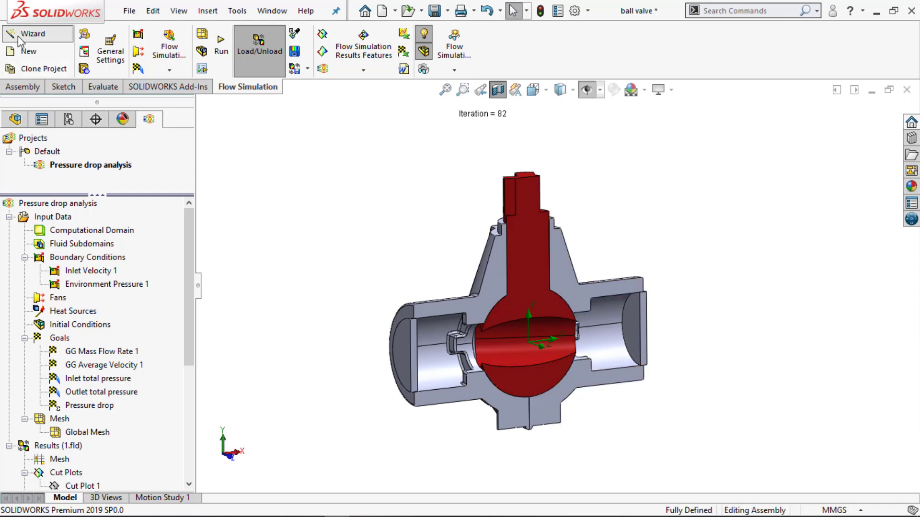
pyautogui.moveTo(461, 142); pyautogui.dragTo(242, 146)
pyautogui.write('Pressure drop analysis 1')
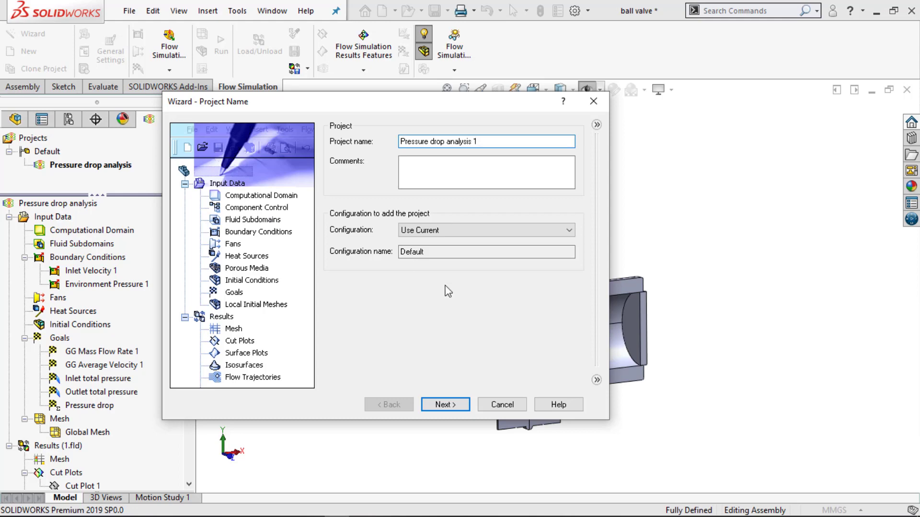
pyautogui.click(444, 405)
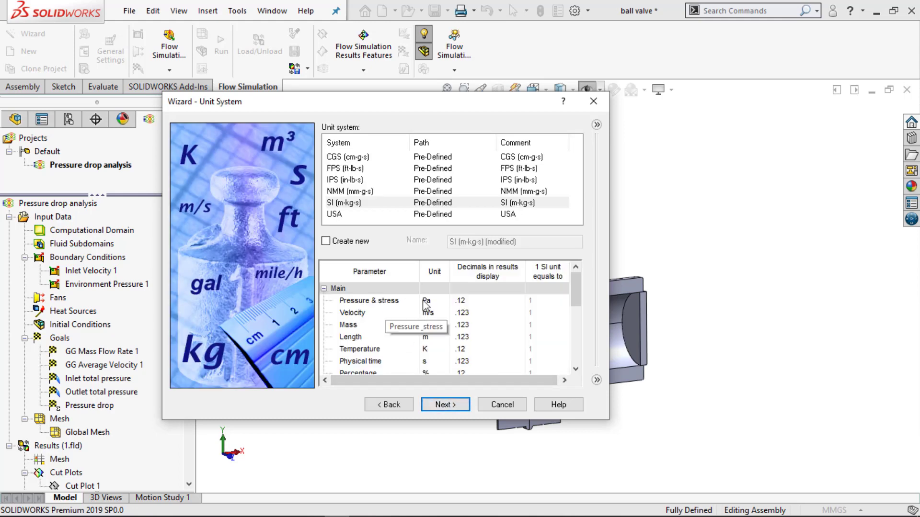
# - Set the project's pressure unit to bar and its temperature unit to °C within the SI system
pyautogui.click(441, 304)
pyautogui.click(443, 301)
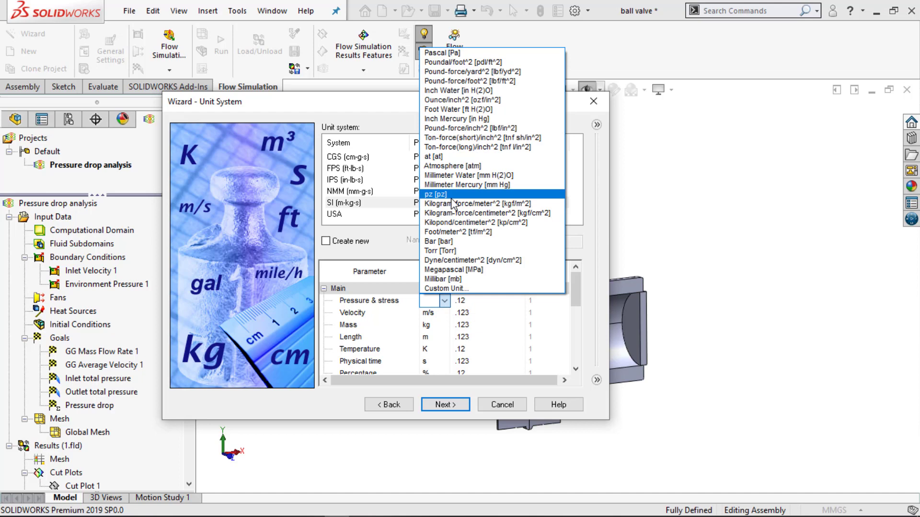
pyautogui.click(445, 242)
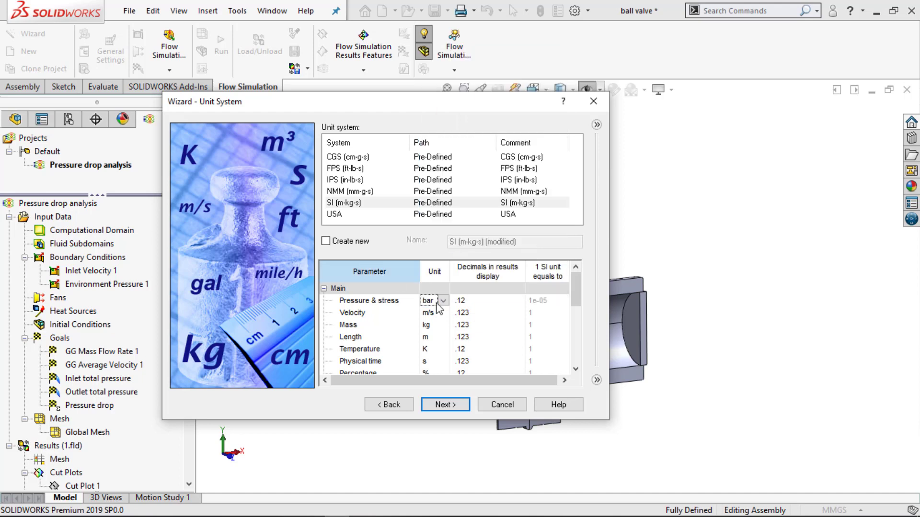
pyautogui.click(433, 350)
pyautogui.click(444, 351)
pyautogui.click(439, 372)
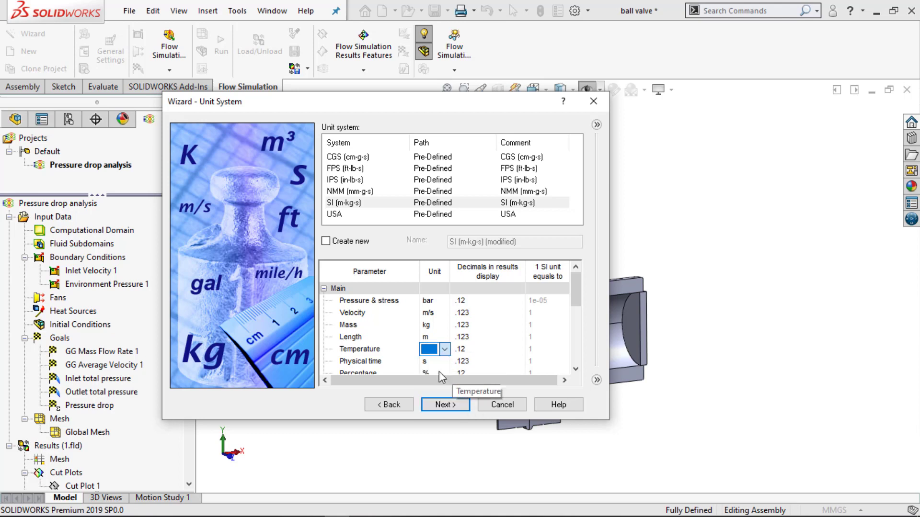
pyautogui.click(442, 404)
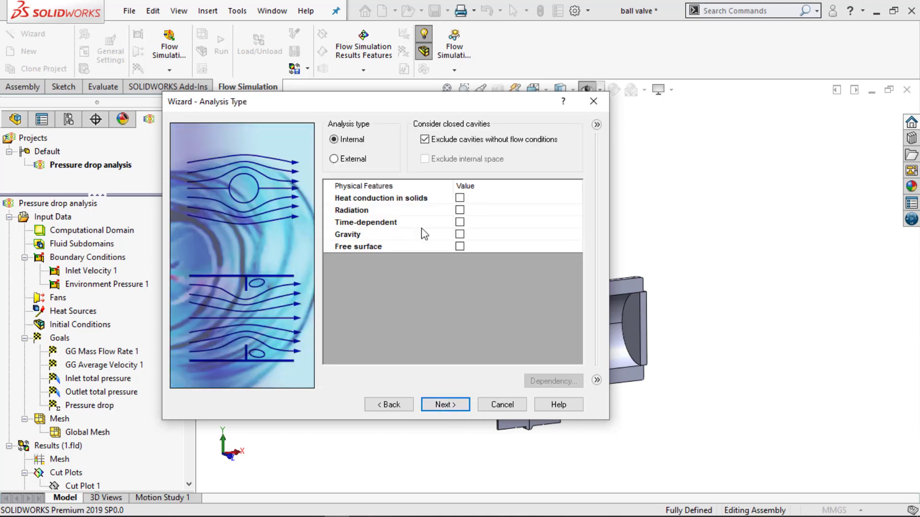
# - Enable gravity for the internal analysis, with a Y component of -9.81 m/s^2
pyautogui.click(450, 233)
pyautogui.press('space')
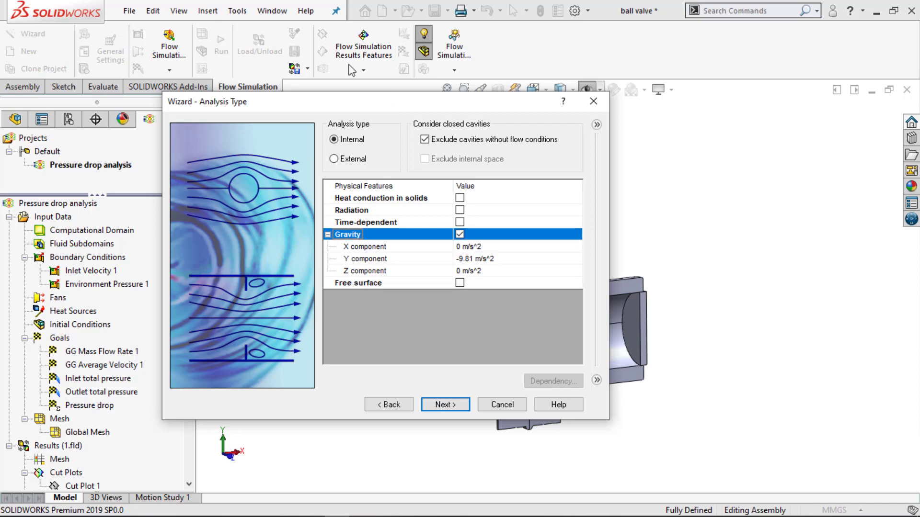
pyautogui.moveTo(380, 99); pyautogui.dragTo(250, 7)
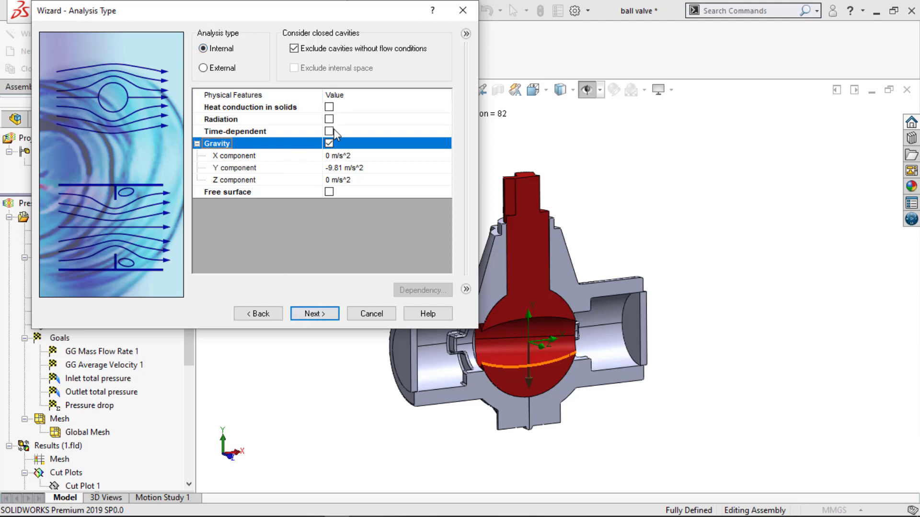
pyautogui.click(323, 314)
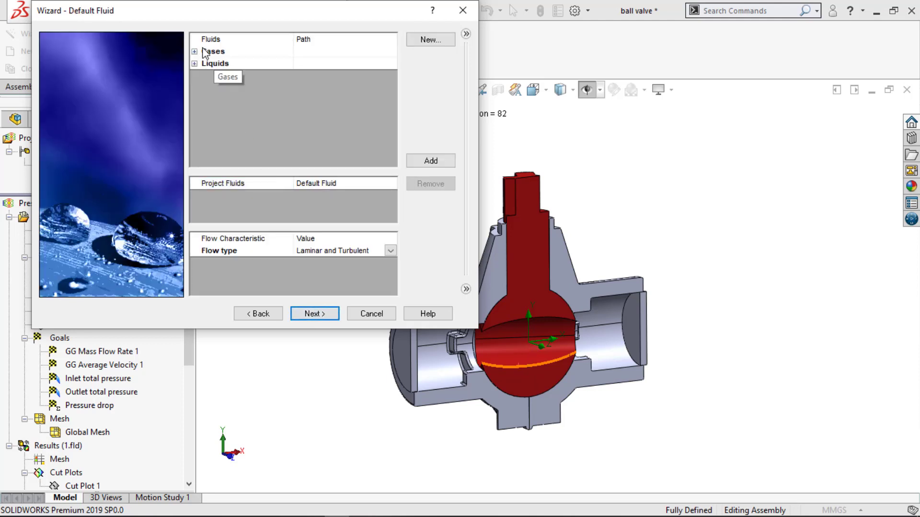
# - Add Water from the predefined liquids as the project's default fluid
pyautogui.click(194, 51)
pyautogui.scroll(-2, 206, 127)
pyautogui.scroll(2, 202, 77)
pyautogui.click(203, 63)
pyautogui.click(194, 78)
pyautogui.scroll(-4, 222, 98)
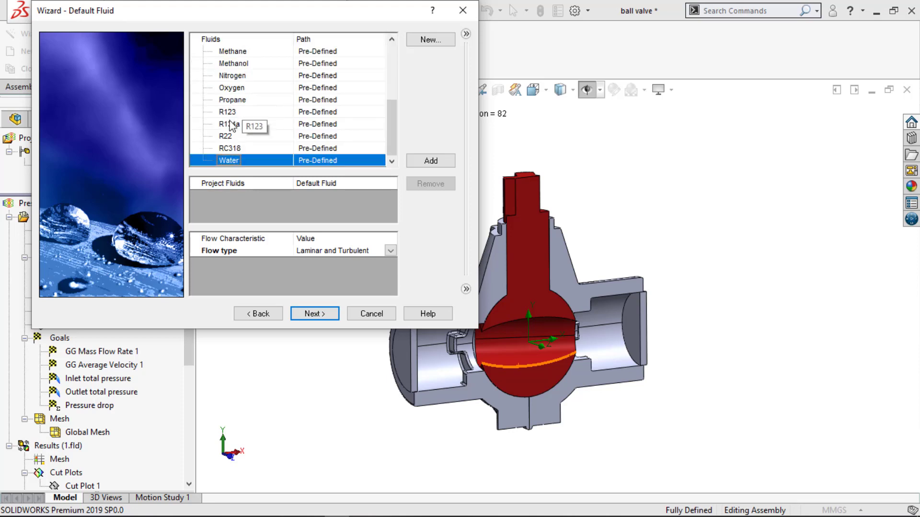
pyautogui.doubleClick(264, 161)
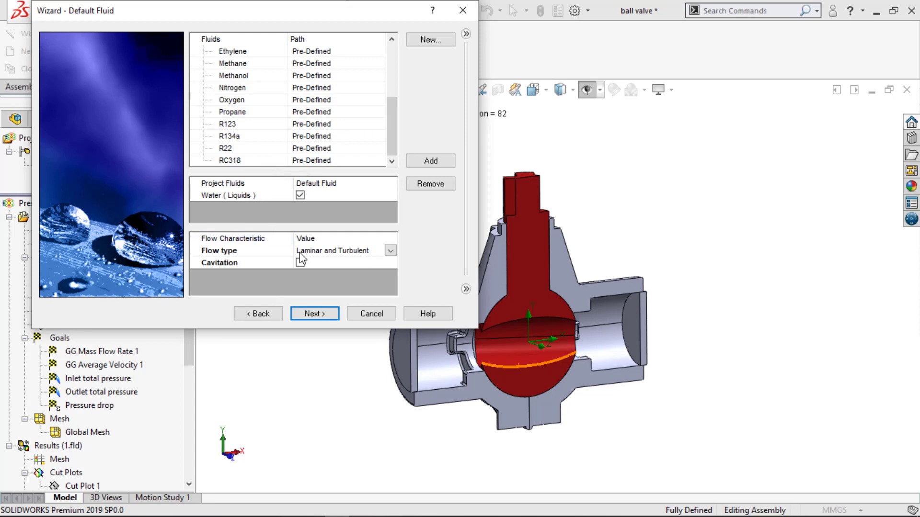
# - Keep the flow type as Laminar and Turbulent and enable cavitation for the water
pyautogui.click(391, 251)
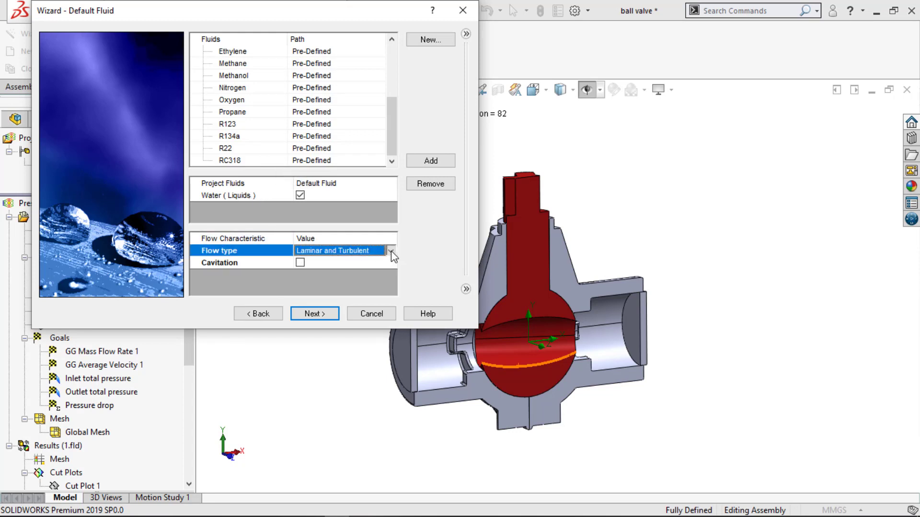
pyautogui.click(391, 251)
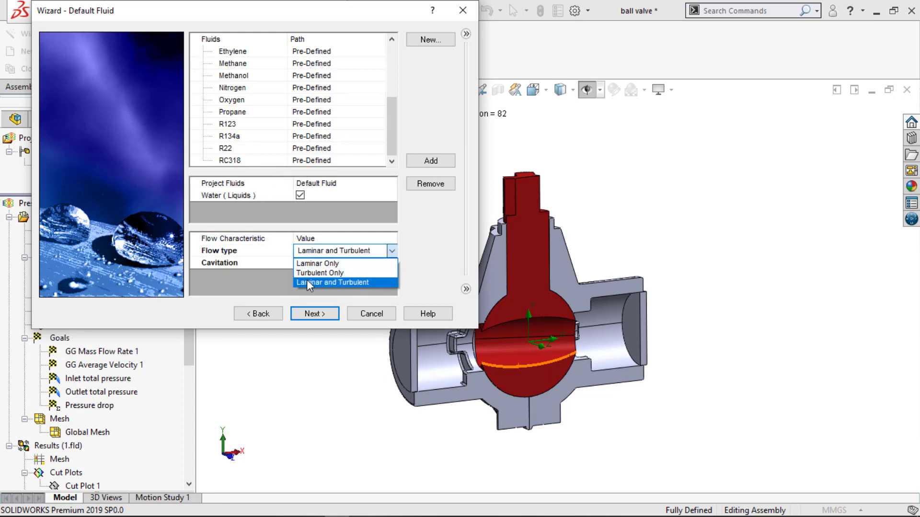
pyautogui.click(320, 282)
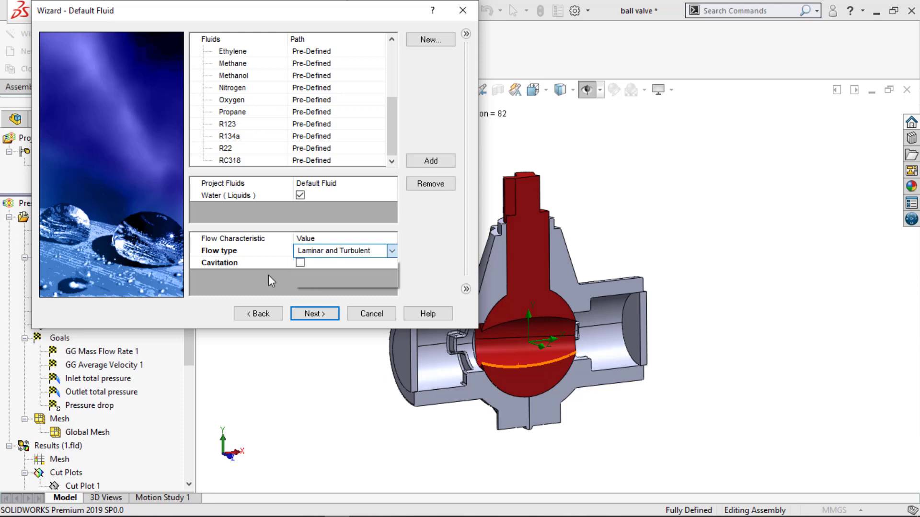
pyautogui.click(302, 263)
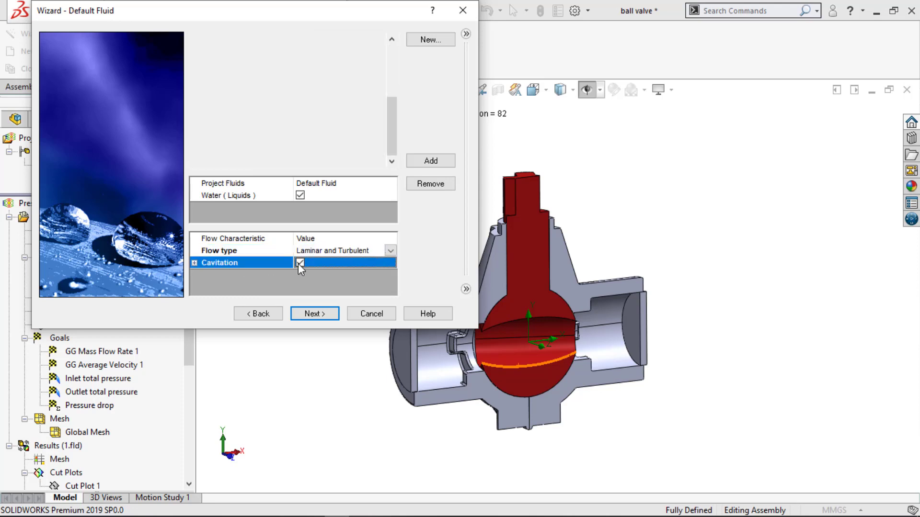
pyautogui.click(315, 313)
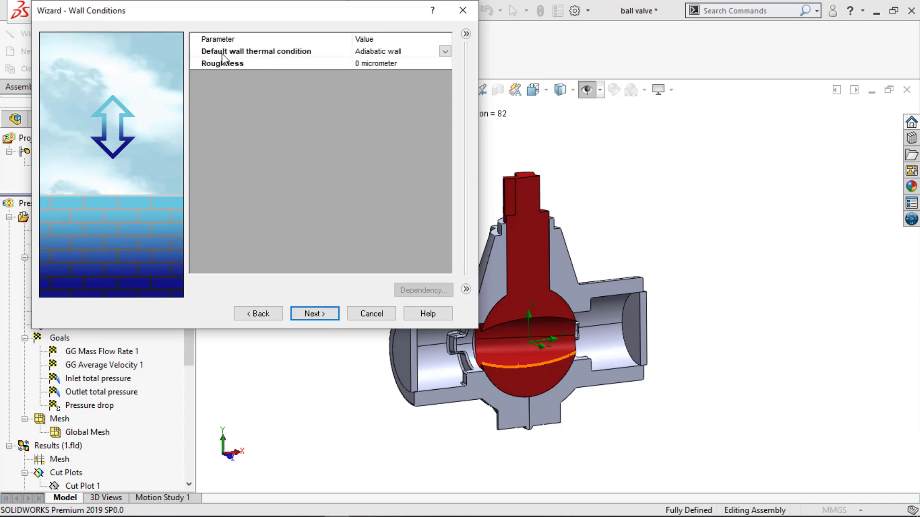
# - Keep Adiabatic wall as the default wall thermal condition and proceed to the initial conditions
pyautogui.click(445, 52)
pyautogui.click(446, 51)
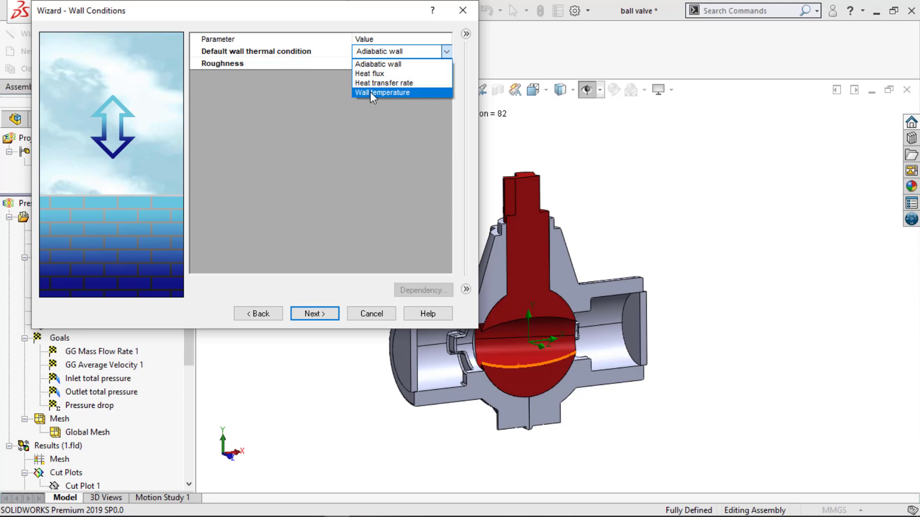
pyautogui.click(362, 63)
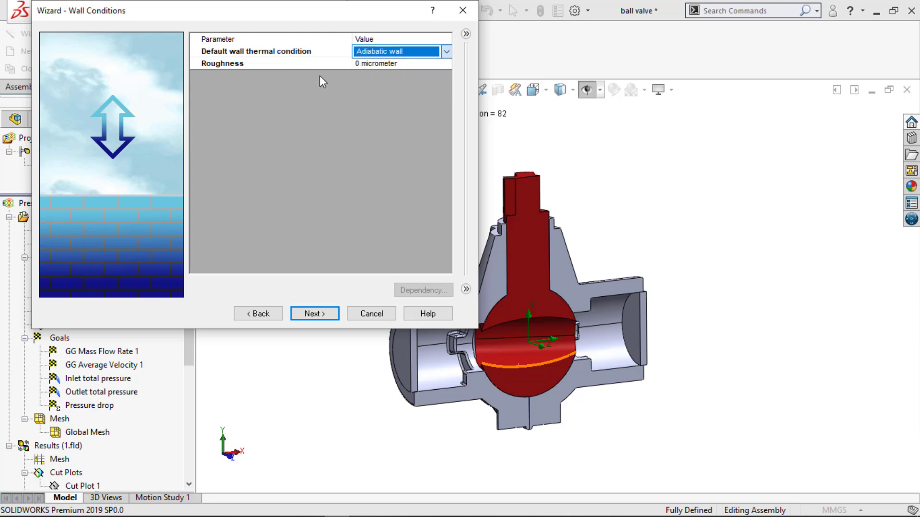
pyautogui.click(324, 314)
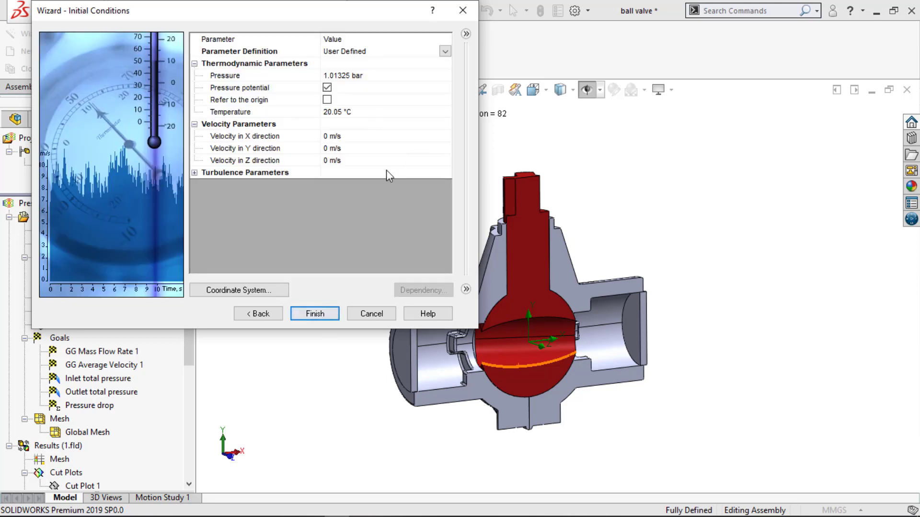
# - Set the initial temperature to 25 °C and finish creating the flow project
pyautogui.click(327, 88)
pyautogui.click(347, 113)
pyautogui.click(355, 112)
pyautogui.moveTo(355, 111); pyautogui.dragTo(321, 110)
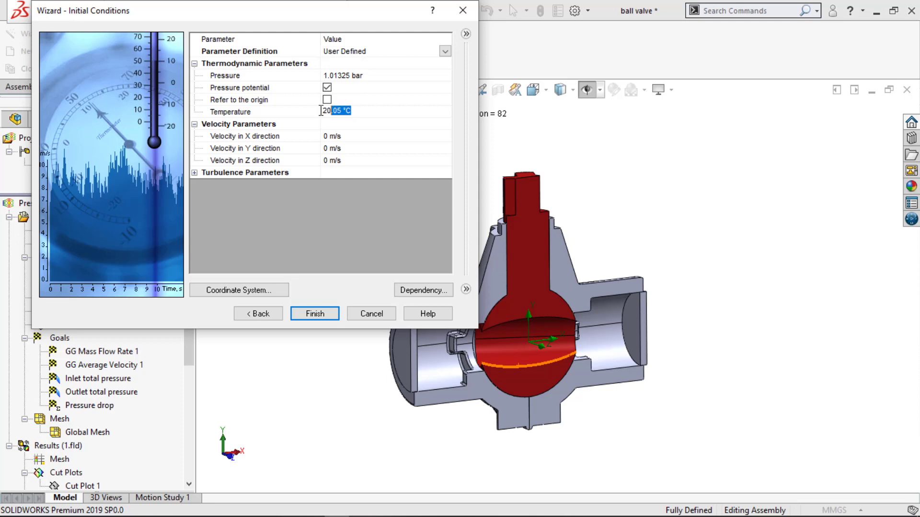
pyautogui.press('BackSpace')
pyautogui.press('BackSpace')
pyautogui.press('Return')
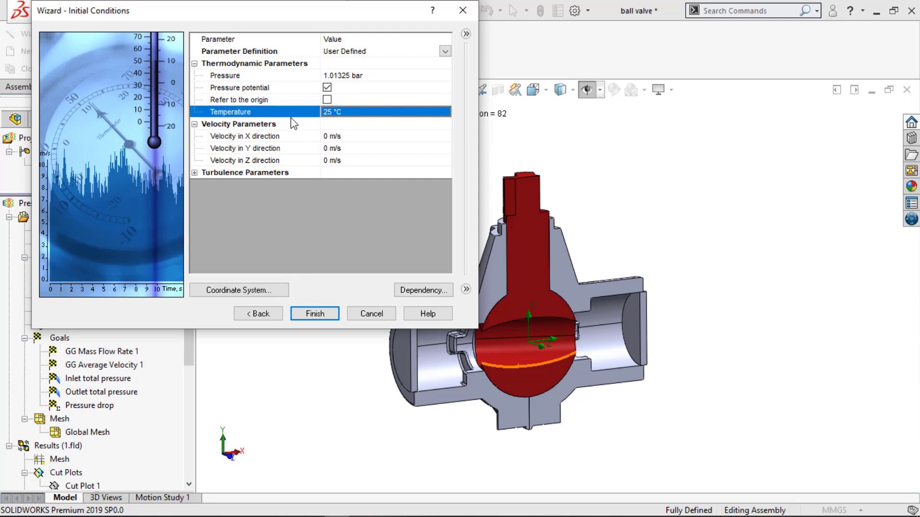
pyautogui.click(315, 313)
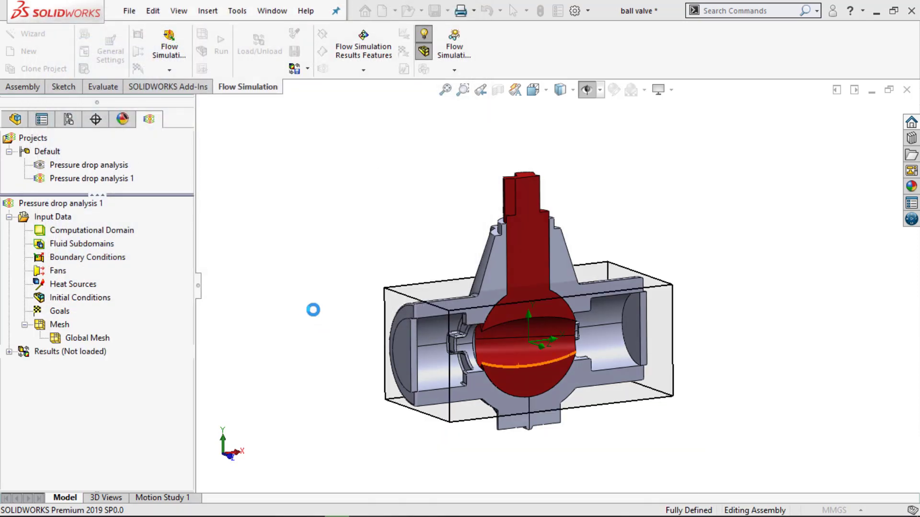
pyautogui.moveTo(304, 332); pyautogui.dragTo(572, 330, button='middle')
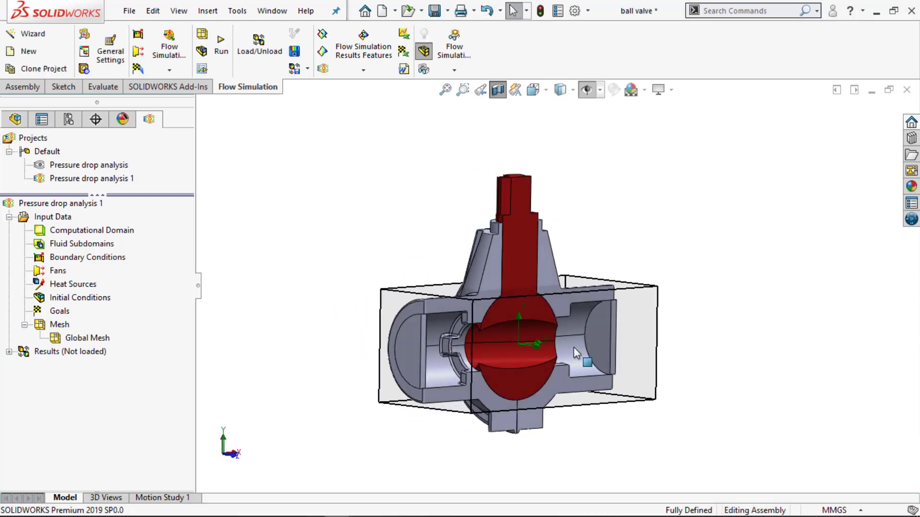
# - Inspect the computational domain's size limits and the boundary condition options of its first X limit, leaving the definition unchanged
pyautogui.click(109, 232)
pyautogui.rightClick(109, 232)
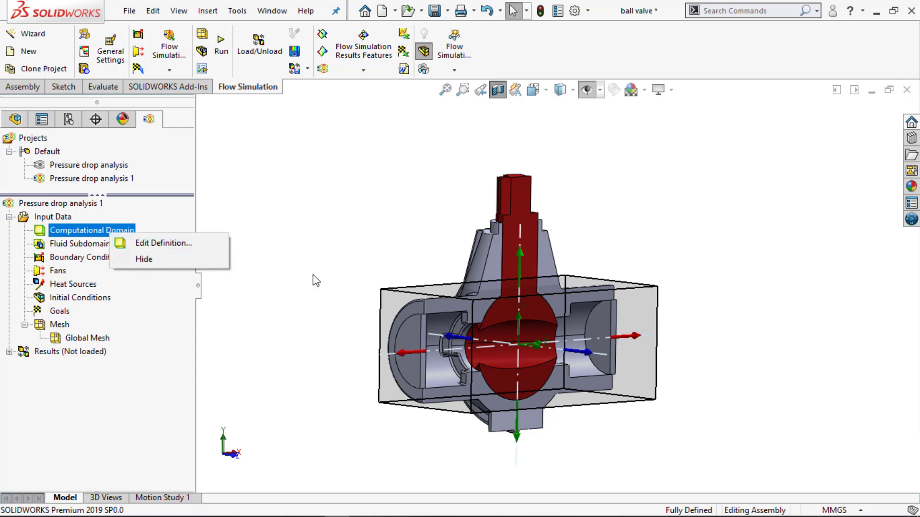
pyautogui.click(120, 244)
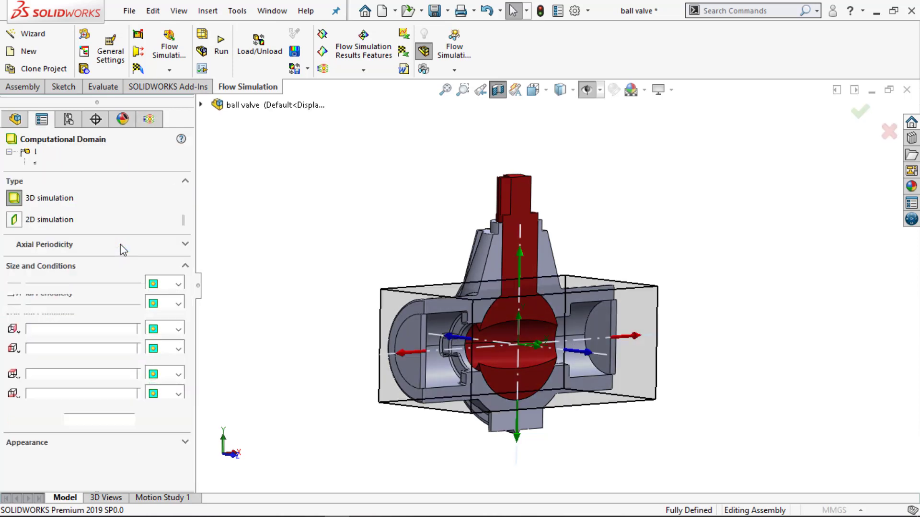
pyautogui.click(178, 285)
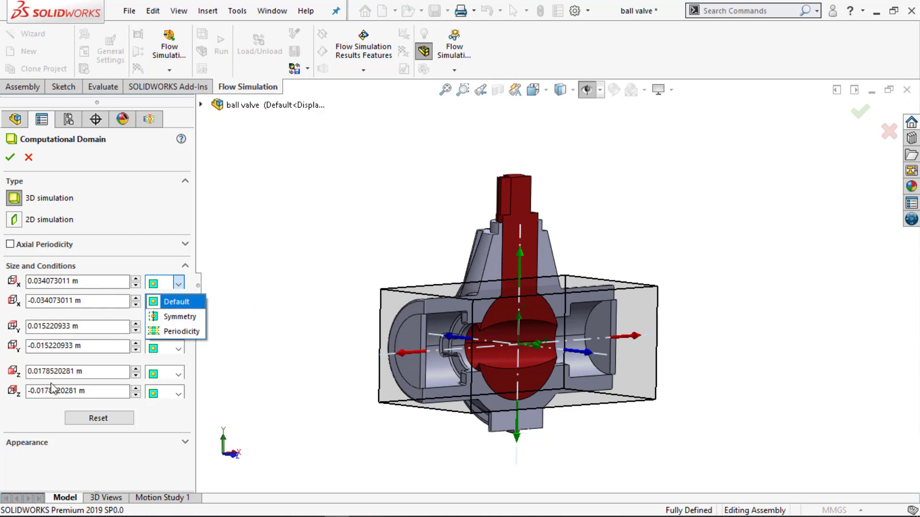
pyautogui.click(31, 159)
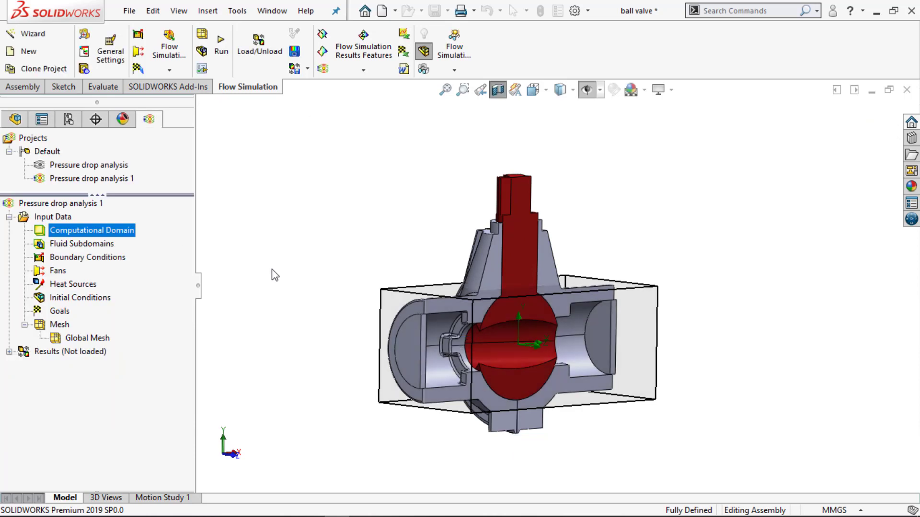
# - Hide the computational domain box around the ball valve
pyautogui.rightClick(115, 236)
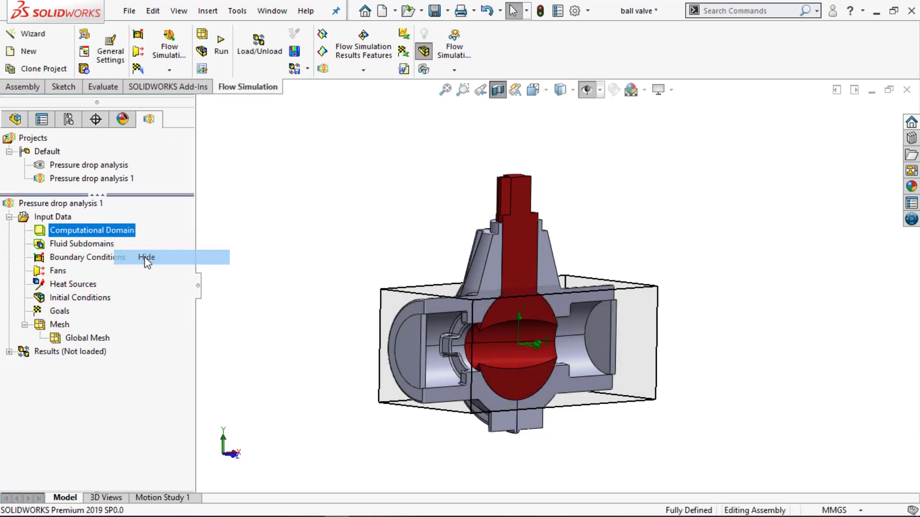
pyautogui.click(146, 257)
pyautogui.moveTo(334, 283); pyautogui.dragTo(344, 305, button='middle')
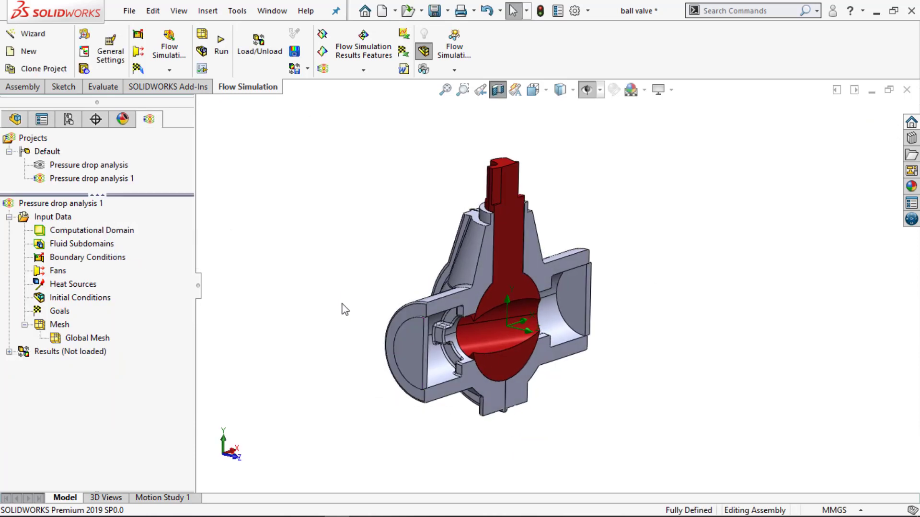
pyautogui.press('f')
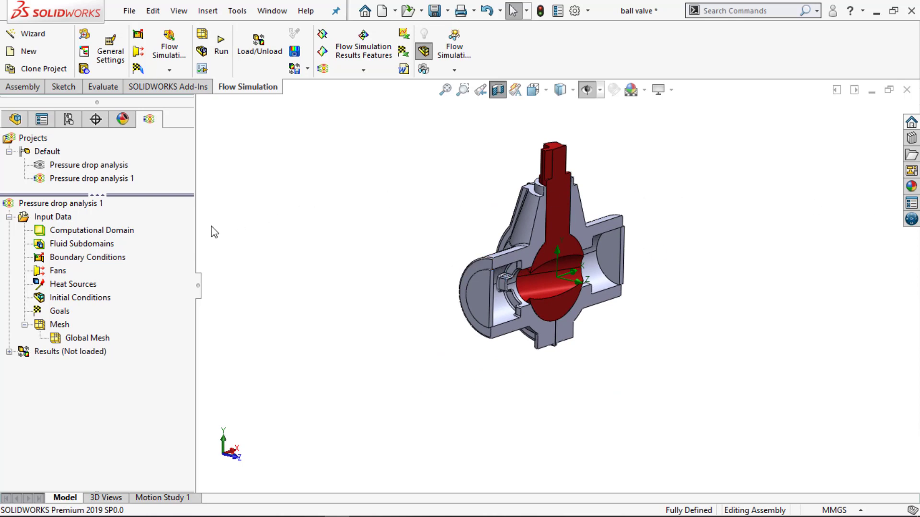
# - Add an Environment Pressure boundary condition at 1.01325 bar and 25 °C on the inner face of the lid at the +X end
pyautogui.rightClick(95, 262)
pyautogui.click(148, 263)
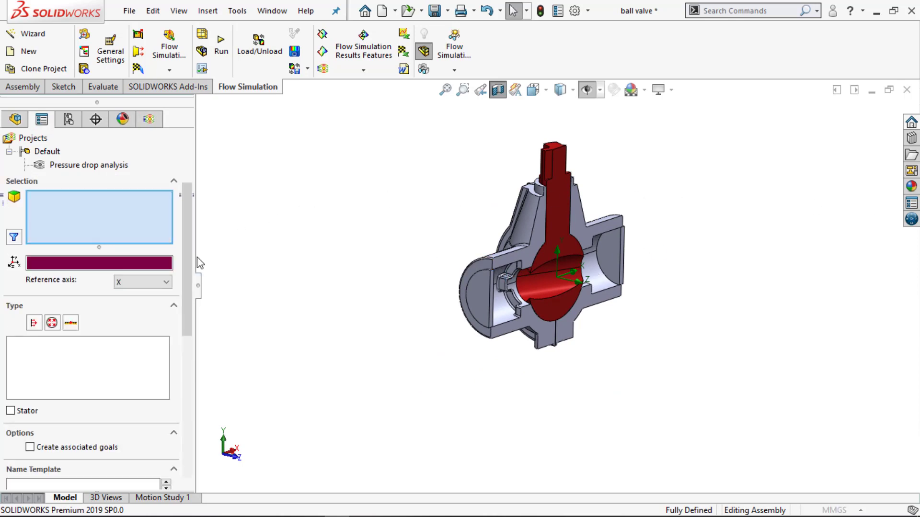
pyautogui.click(52, 322)
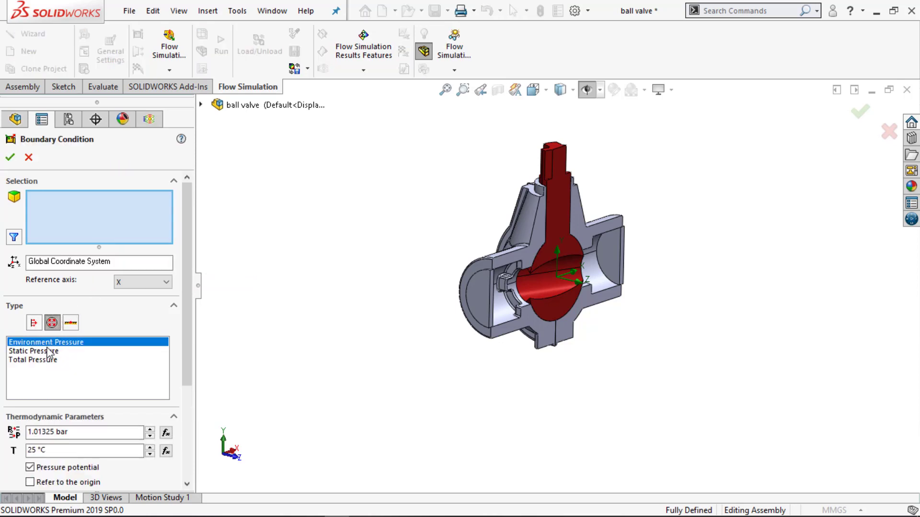
pyautogui.click(613, 259)
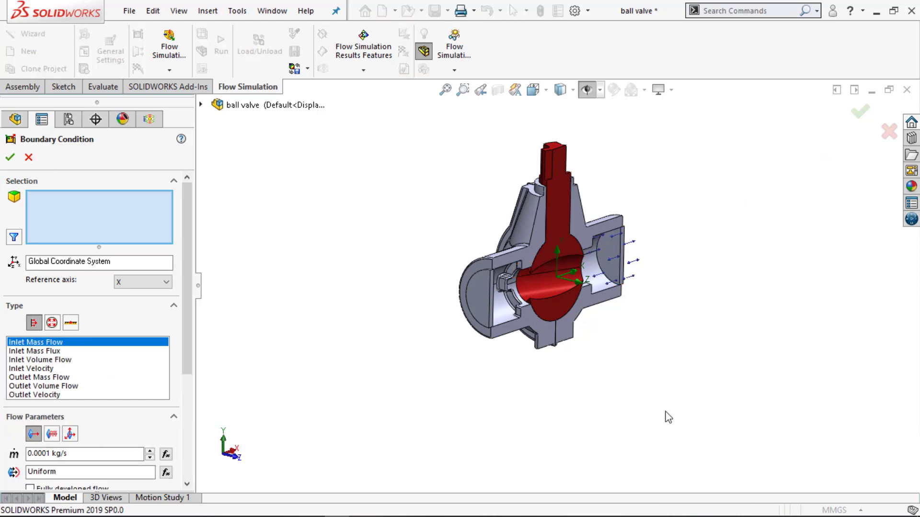
# - Start an Inlet Velocity boundary condition on the inner face of the lid at the -X end
pyautogui.moveTo(669, 418); pyautogui.dragTo(535, 261, button='middle')
pyautogui.scroll(-5, 535, 261)
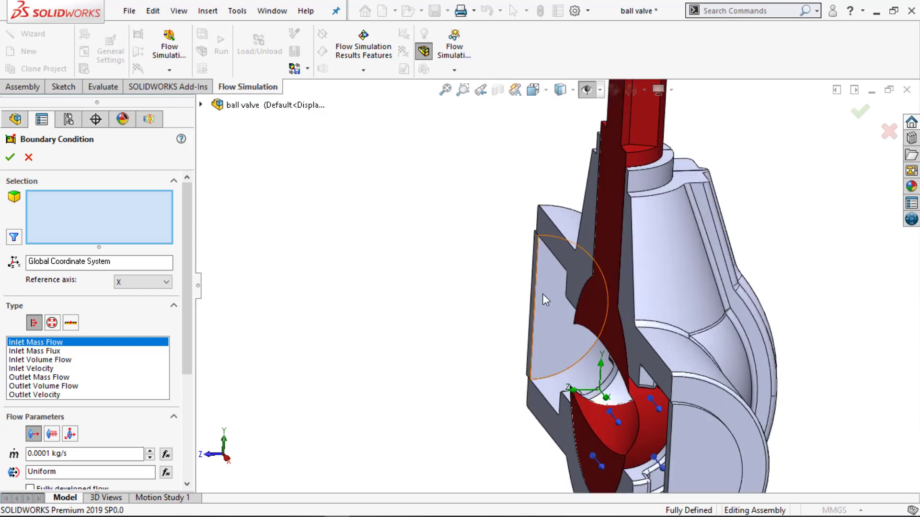
pyautogui.click(550, 296)
pyautogui.scroll(2, 484, 346)
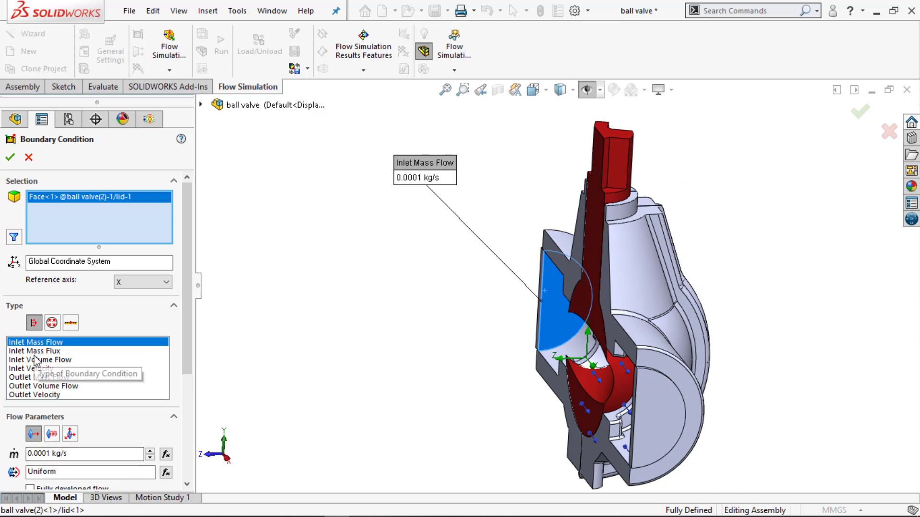
pyautogui.click(22, 369)
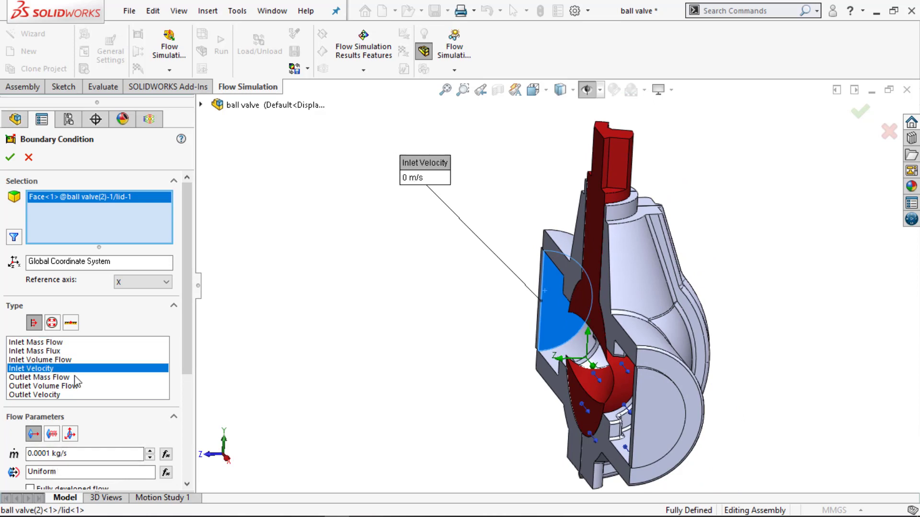
pyautogui.click(37, 360)
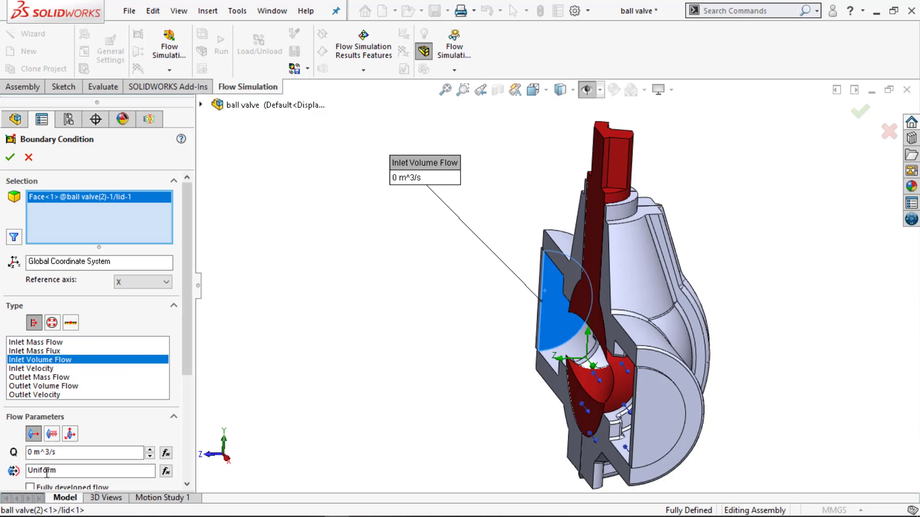
pyautogui.click(34, 369)
# - Set the inlet velocity to 10 m/s with fully developed flow and accept the boundary condition
pyautogui.click(58, 453)
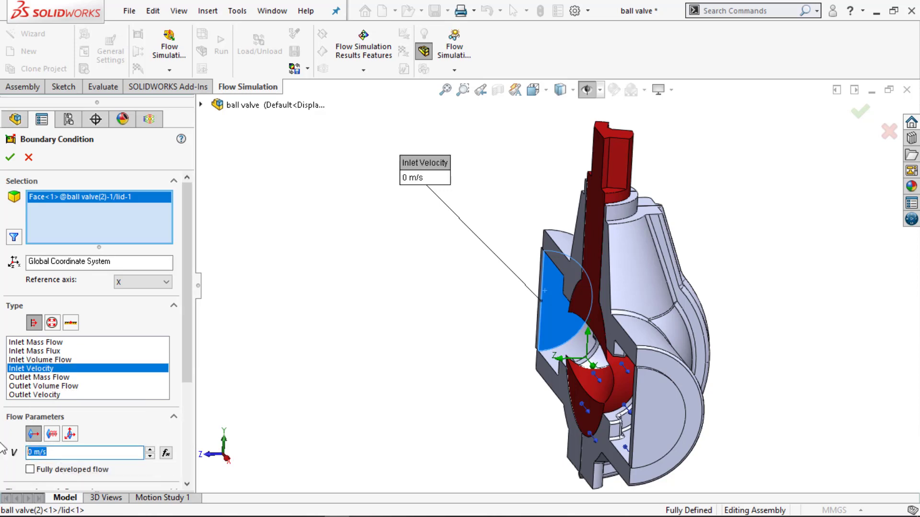
pyautogui.write('10')
pyautogui.click(67, 474)
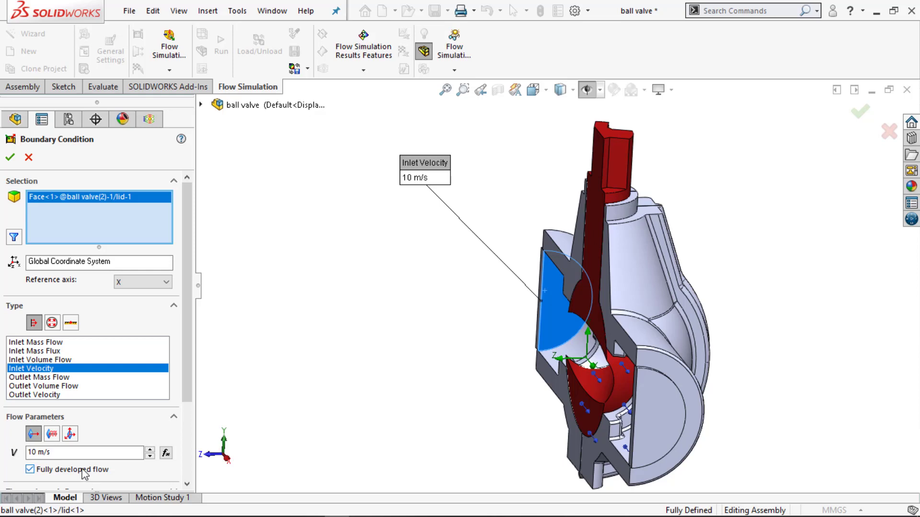
pyautogui.click(4, 161)
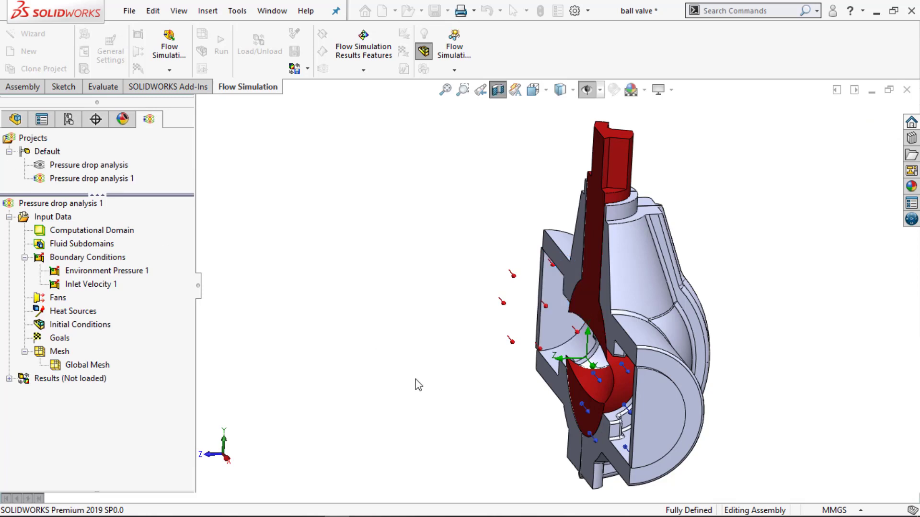
# - Try manual global mesh settings with fluid cell refinement level 5 and fluid/solid boundary refinement level 4
pyautogui.scroll(2, 425, 381)
pyautogui.moveTo(424, 381); pyautogui.dragTo(567, 395, button='middle')
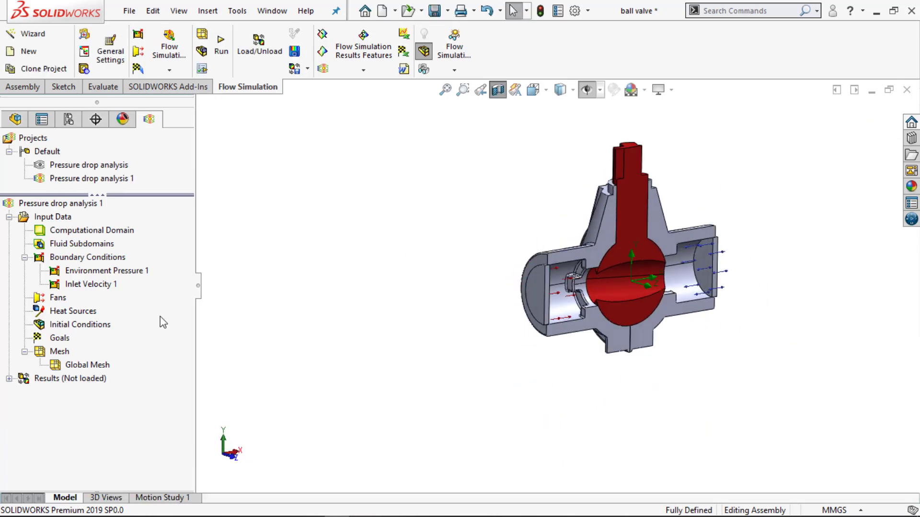
pyautogui.rightClick(50, 353)
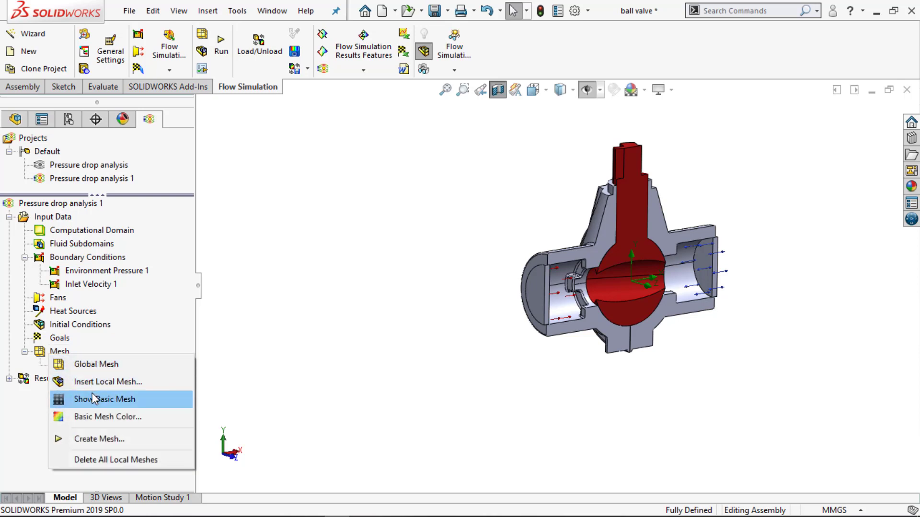
pyautogui.click(87, 367)
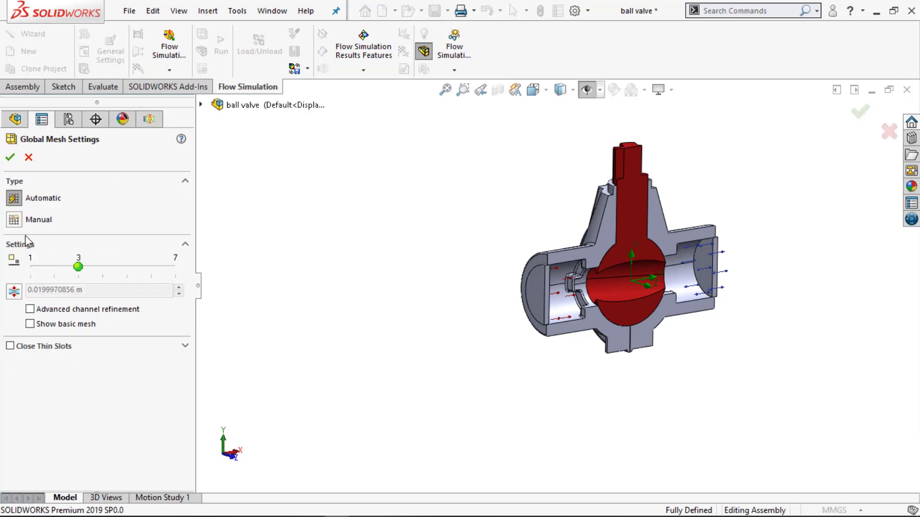
pyautogui.moveTo(78, 267); pyautogui.dragTo(178, 278)
pyautogui.click(18, 222)
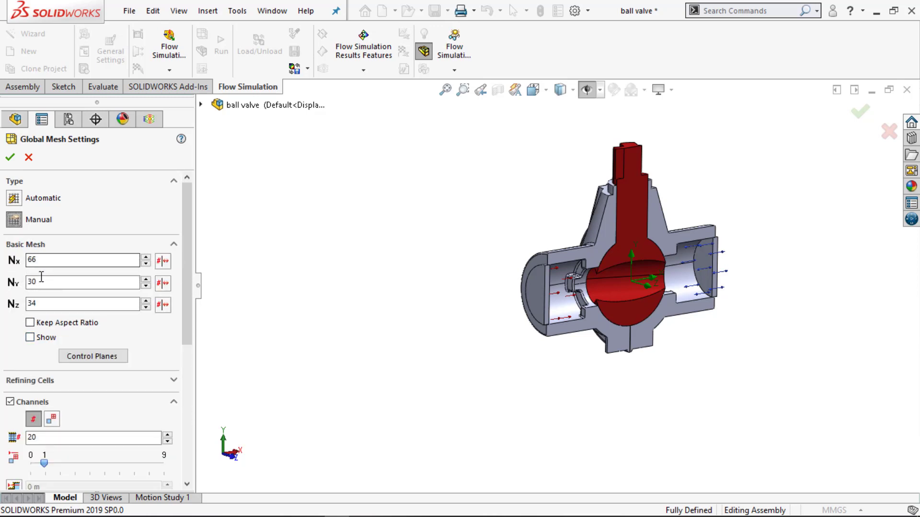
pyautogui.scroll(-3, 94, 328)
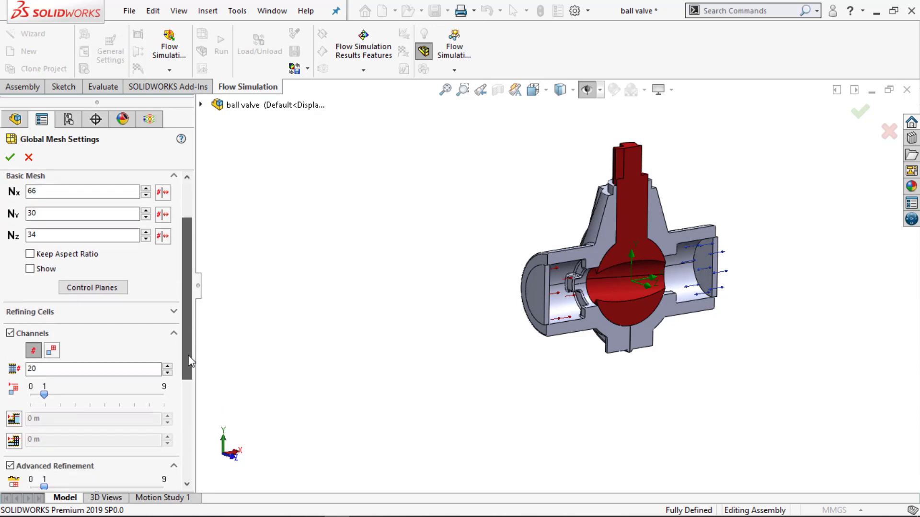
pyautogui.click(36, 309)
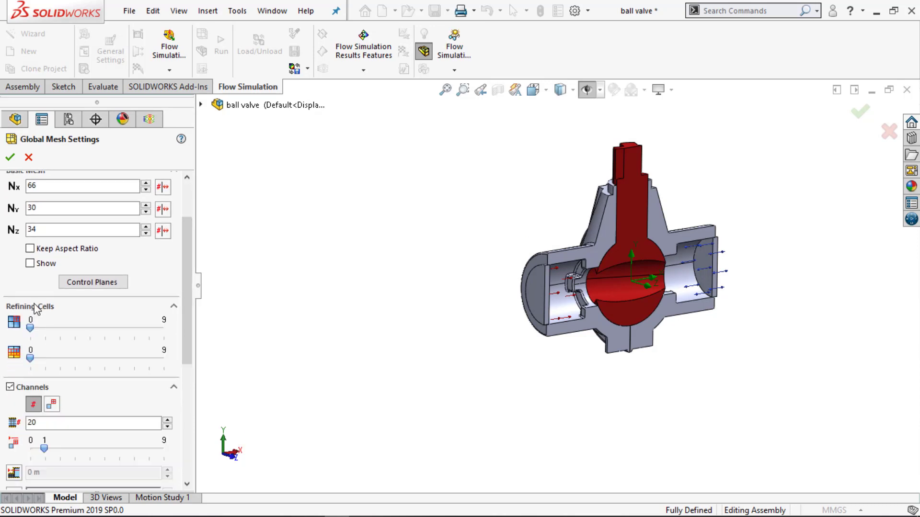
pyautogui.moveTo(43, 328); pyautogui.dragTo(104, 329)
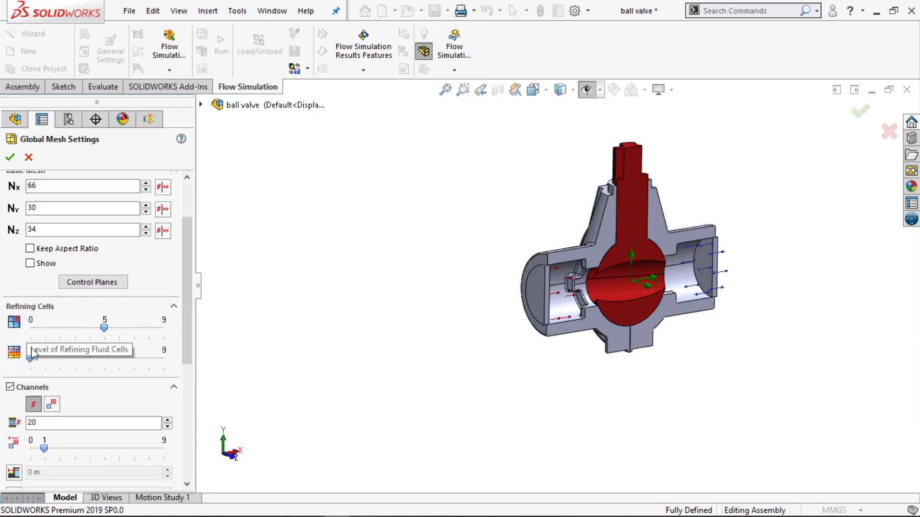
pyautogui.moveTo(30, 359); pyautogui.dragTo(88, 358)
# - Preview the mesh refinement level on the three section planes and discard the global mesh changes
pyautogui.moveTo(192, 330); pyautogui.dragTo(190, 400)
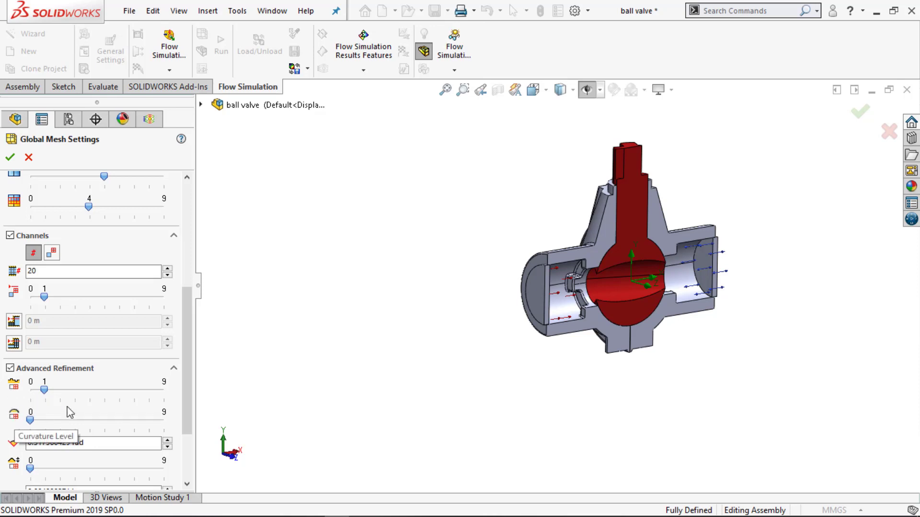
pyautogui.moveTo(182, 384); pyautogui.dragTo(177, 455)
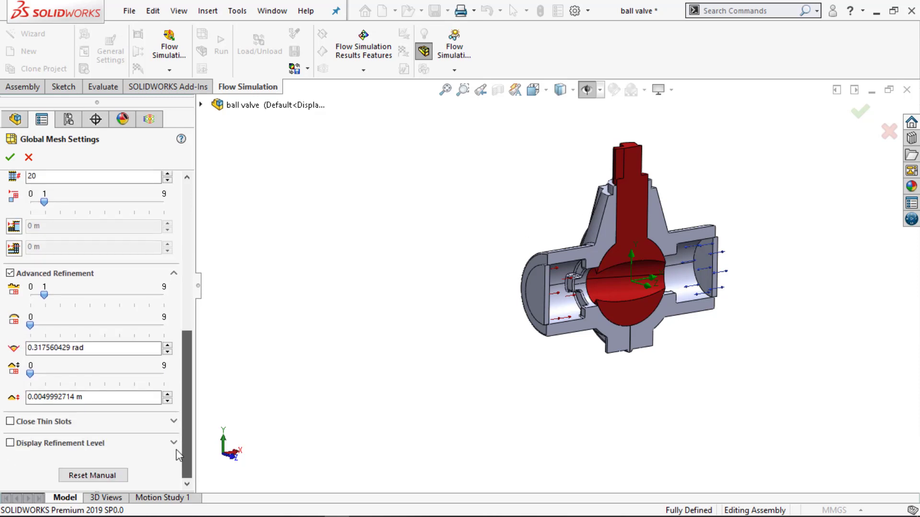
pyautogui.click(40, 444)
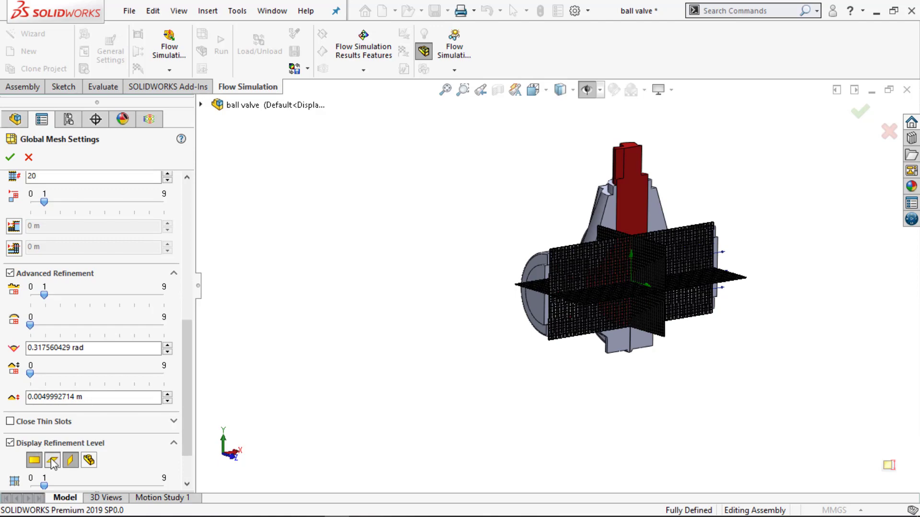
pyautogui.scroll(-8, 579, 277)
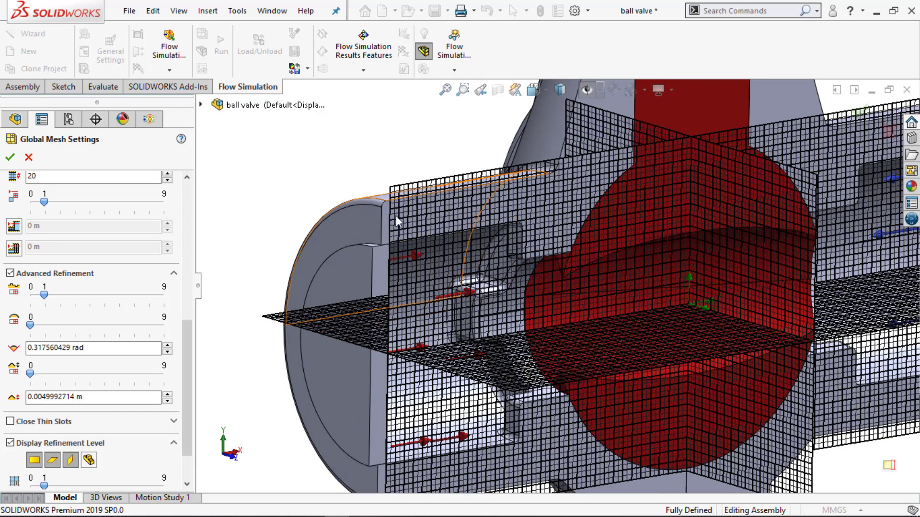
pyautogui.scroll(5, 422, 322)
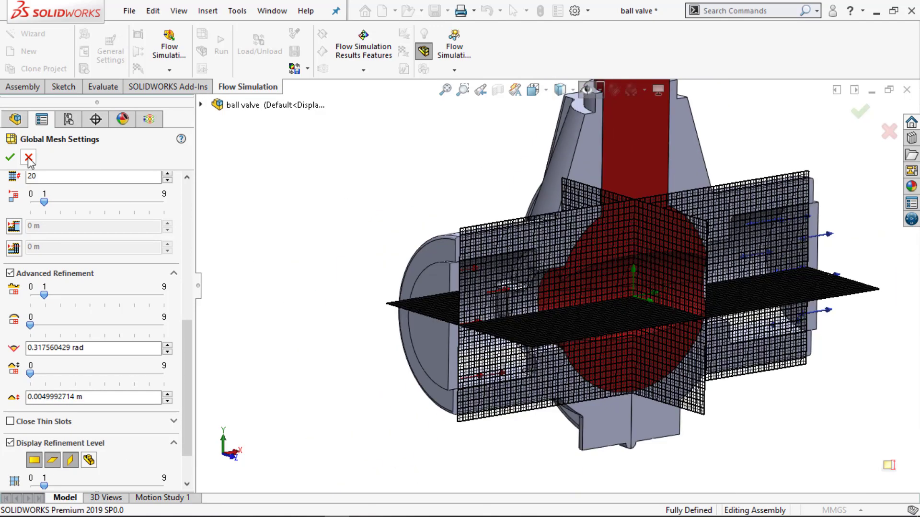
pyautogui.click(29, 158)
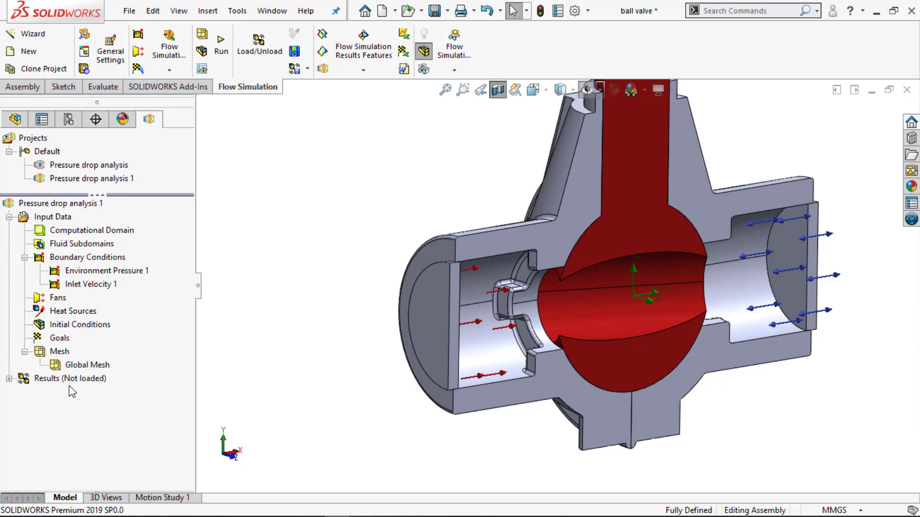
# - Activate the existing Pressure drop analysis project and frame the sectioned valve
pyautogui.click(67, 204)
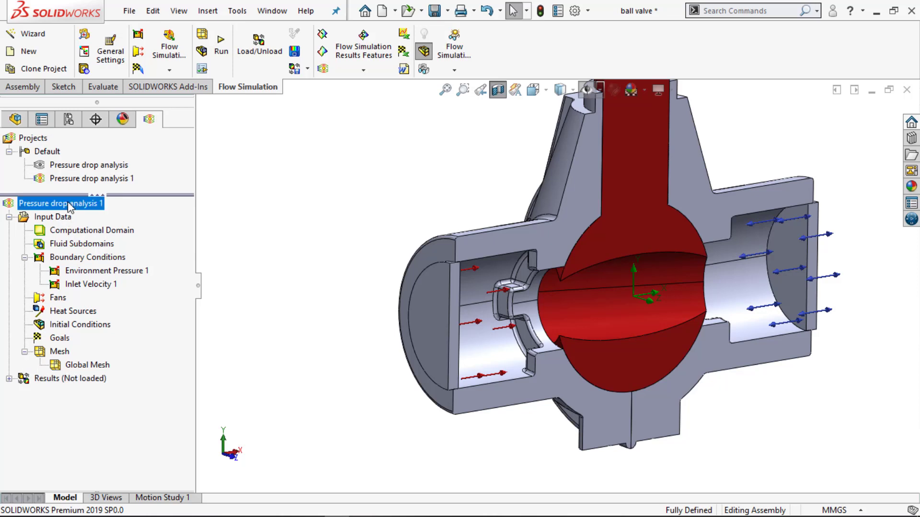
pyautogui.rightClick(99, 214)
pyautogui.click(354, 215)
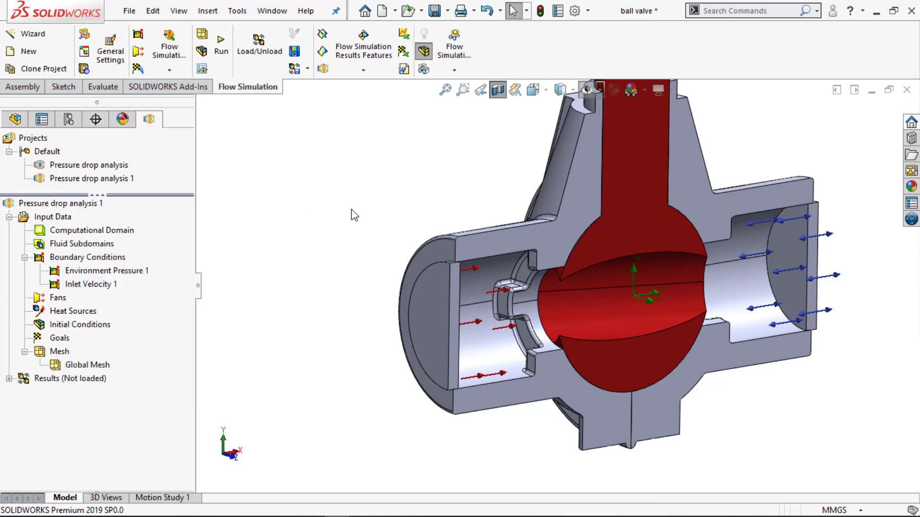
pyautogui.doubleClick(115, 167)
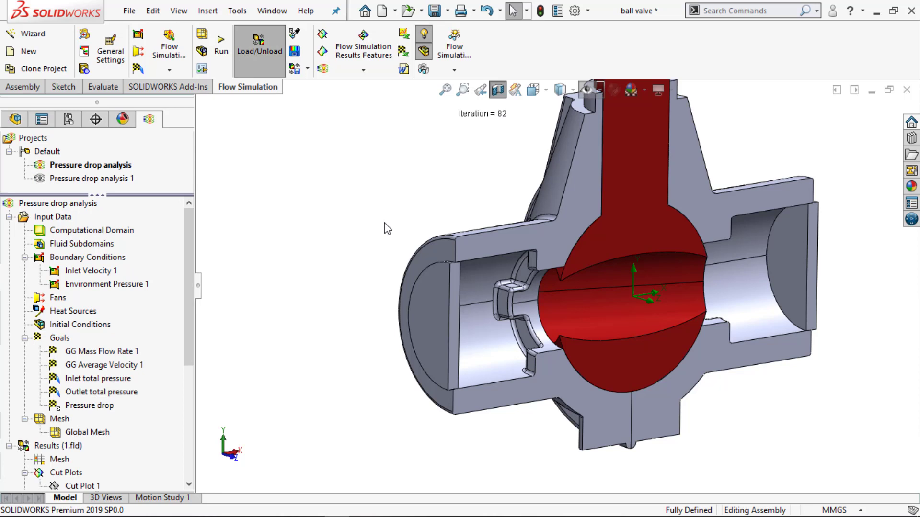
pyautogui.press('f')
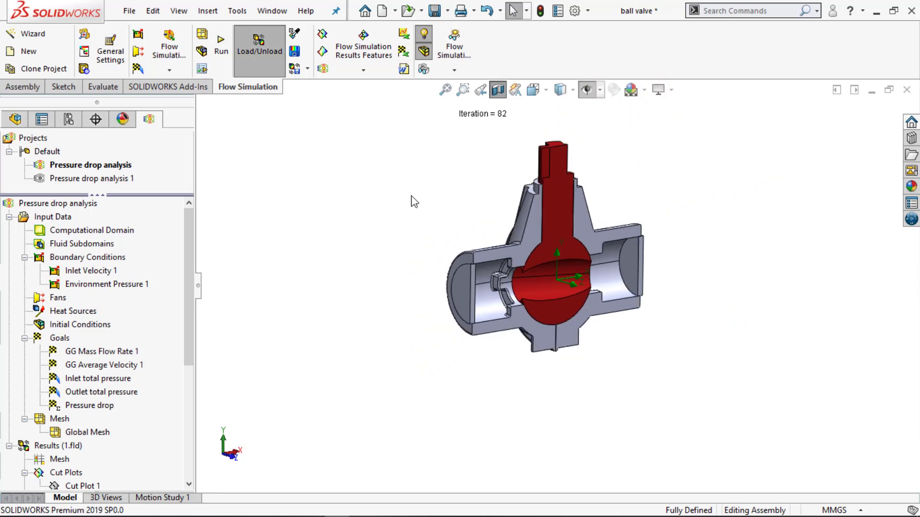
pyautogui.scroll(-3, 461, 187)
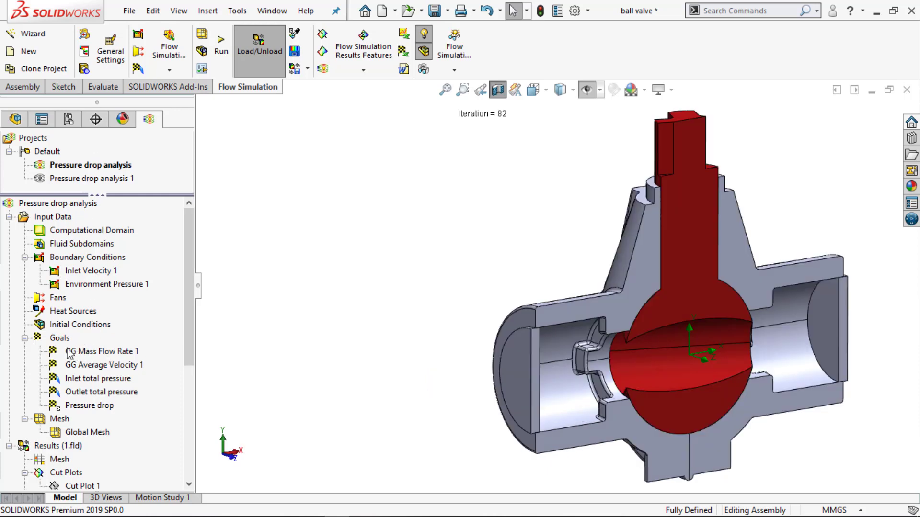
# - Review the existing mass flow, velocity and inlet/outlet pressure goals, and inspect the inlet total pressure goal's definition without changing it
pyautogui.click(99, 352)
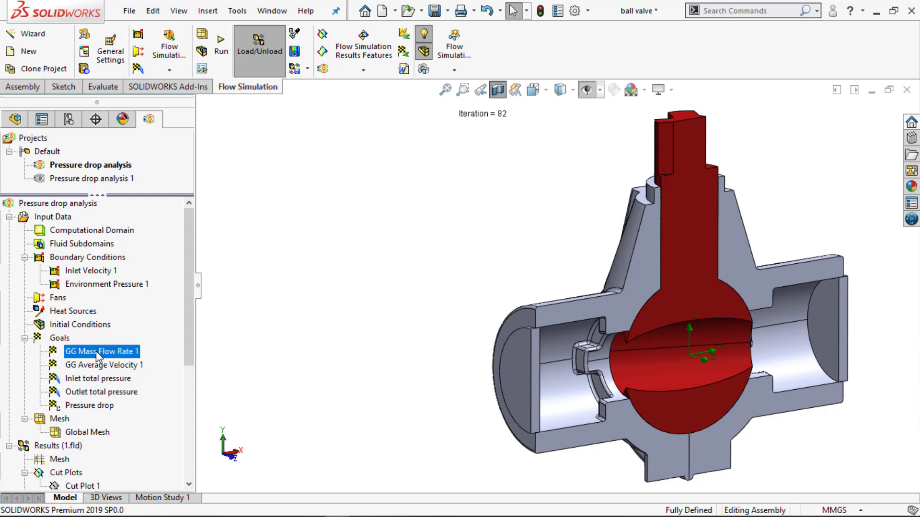
pyautogui.click(98, 365)
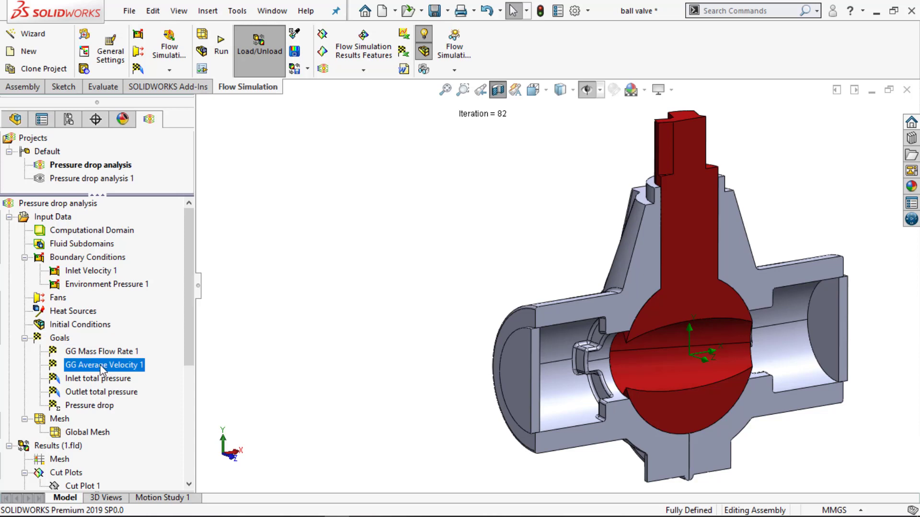
pyautogui.click(96, 379)
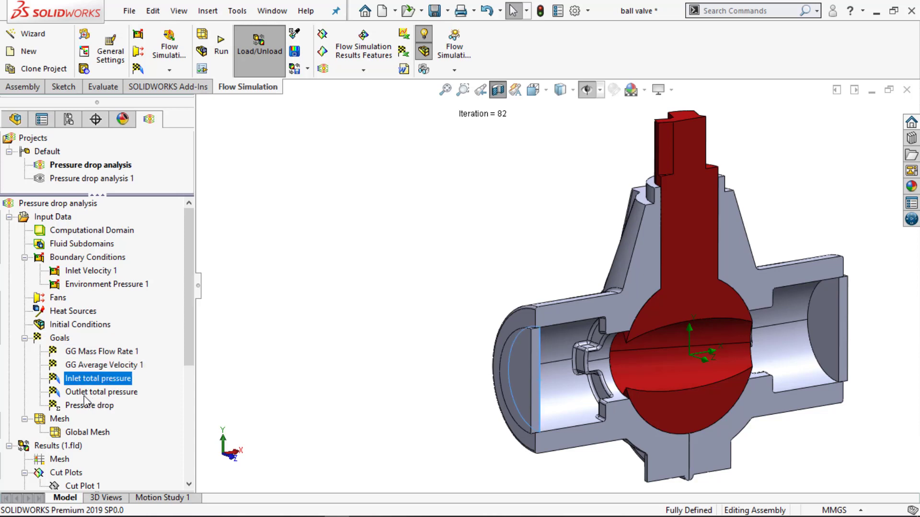
pyautogui.click(86, 393)
pyautogui.click(72, 381)
pyautogui.rightClick(97, 384)
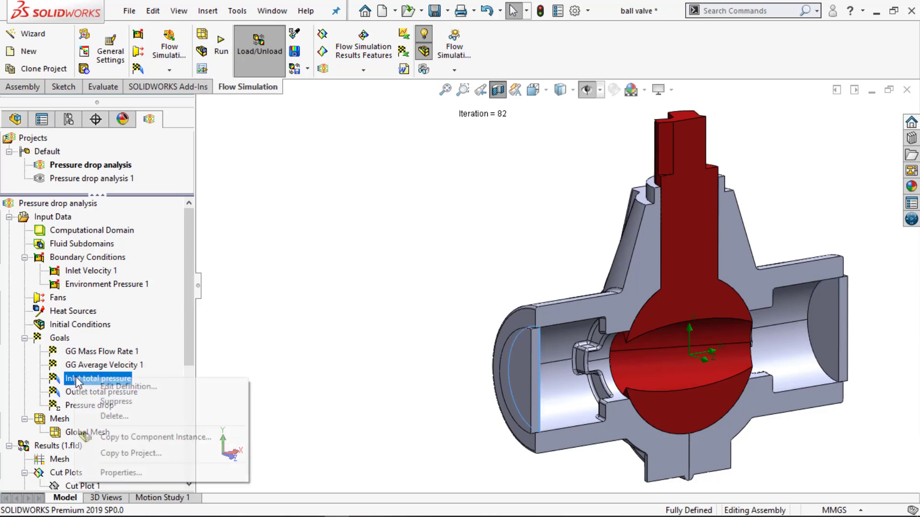
pyautogui.press('Escape')
pyautogui.doubleClick(97, 384)
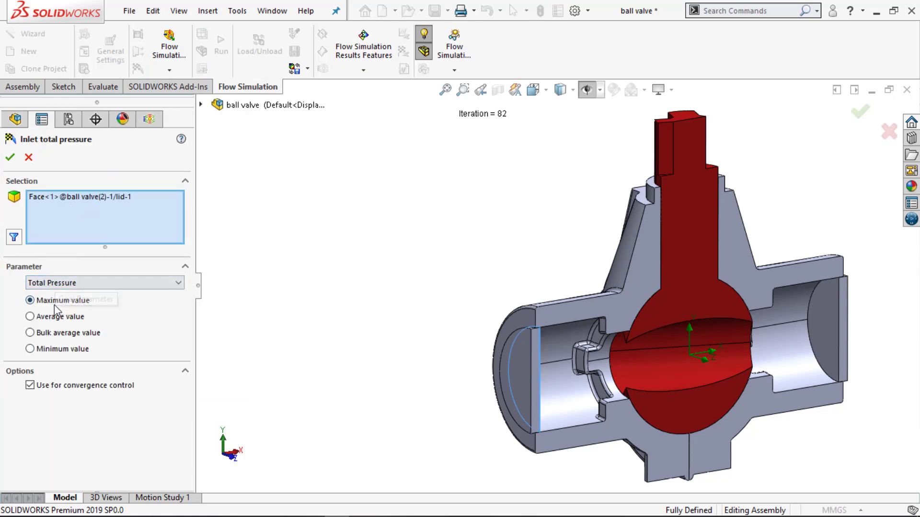
pyautogui.click(28, 156)
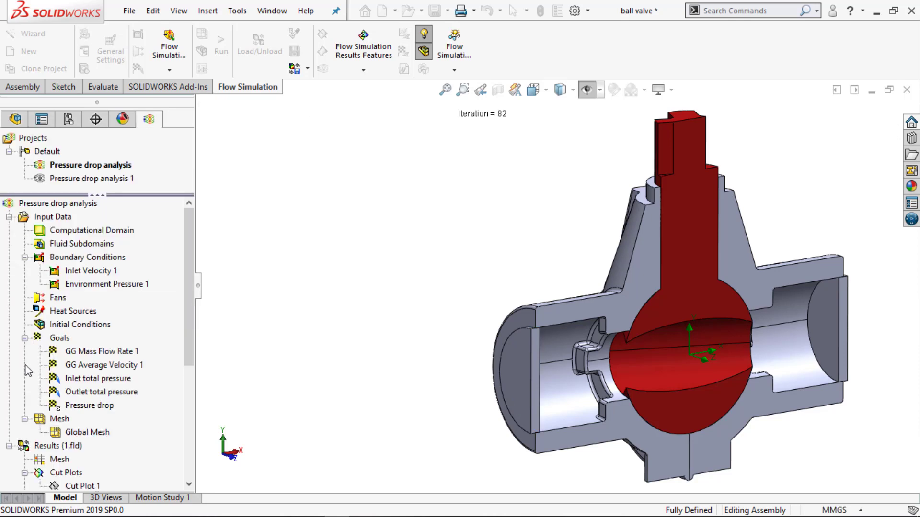
pyautogui.click(79, 394)
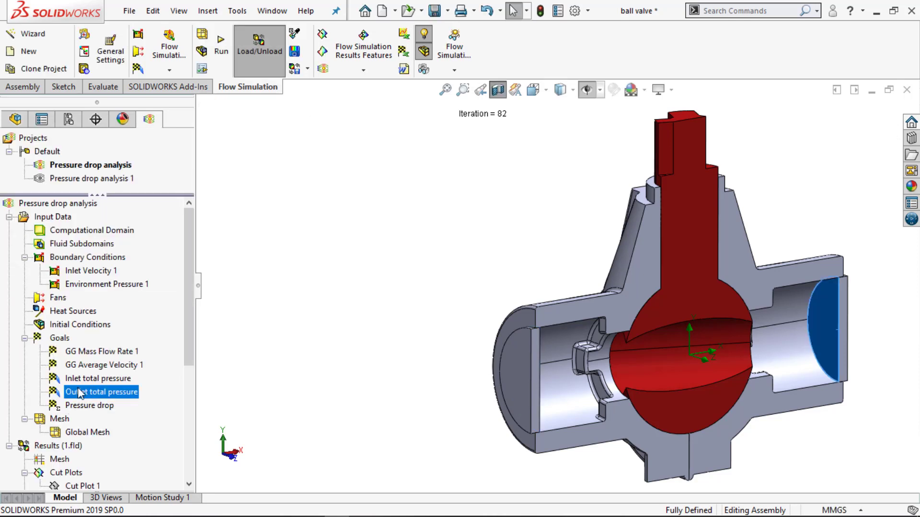
pyautogui.click(300, 385)
# - Try a surface goal for maximum total pressure on the inner face of the outlet lid
pyautogui.rightClick(52, 340)
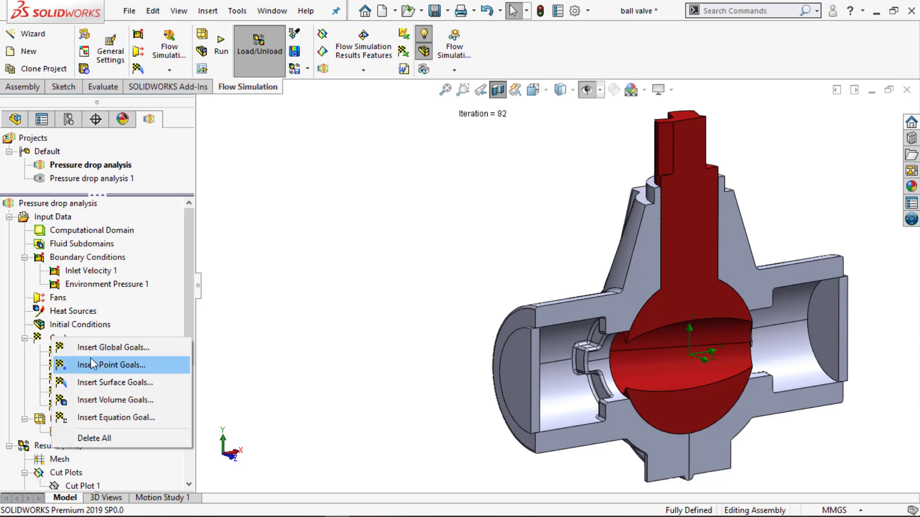
pyautogui.click(99, 384)
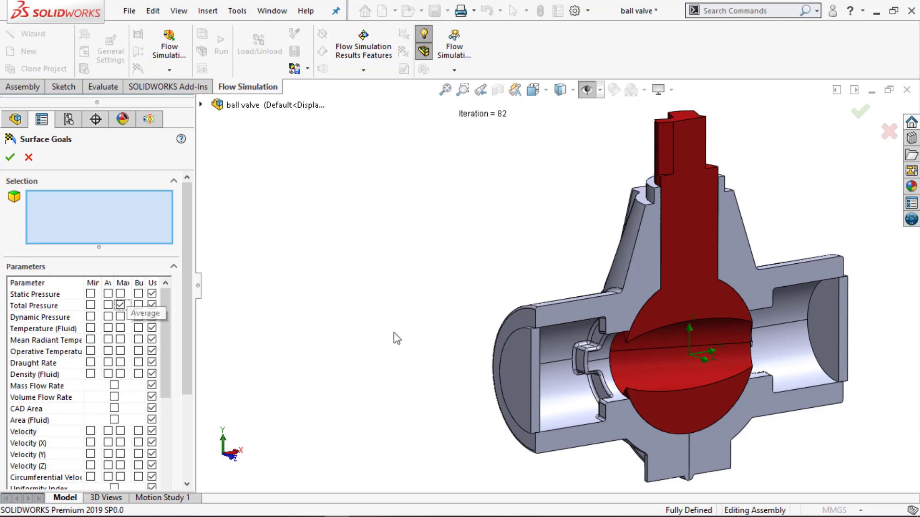
pyautogui.click(834, 321)
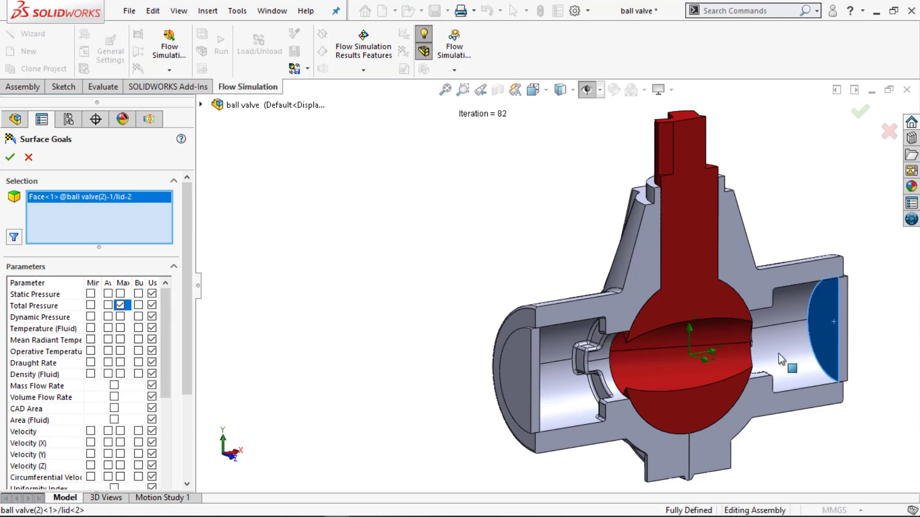
pyautogui.click(10, 160)
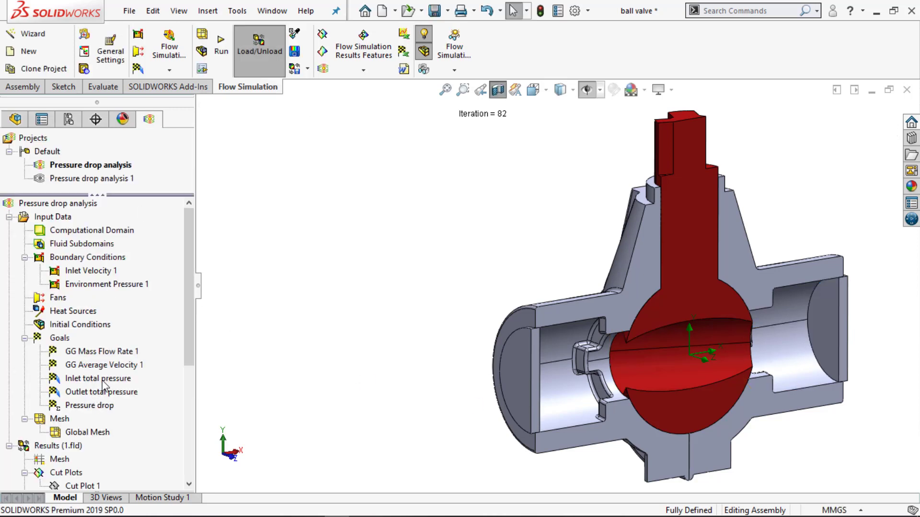
# - Try an equation goal named Drop that subtracts the outlet total pressure from the inlet total pressure, and close it without saving
pyautogui.rightClick(79, 406)
pyautogui.press('Escape')
pyautogui.rightClick(55, 338)
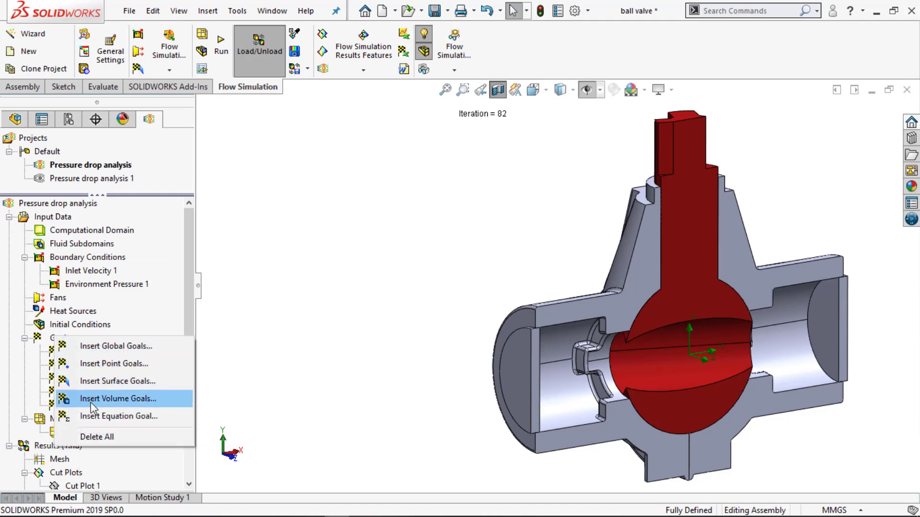
pyautogui.click(119, 416)
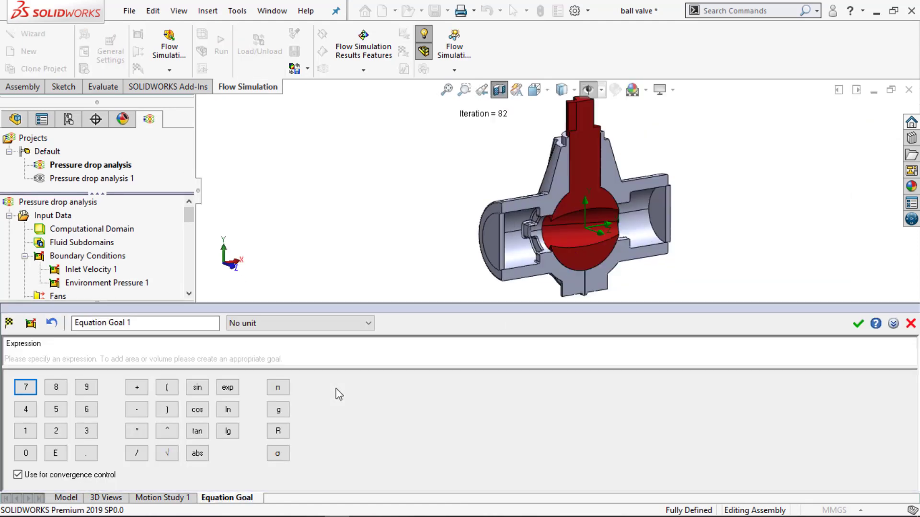
pyautogui.moveTo(132, 323); pyautogui.dragTo(9, 305)
pyautogui.write('Drop')
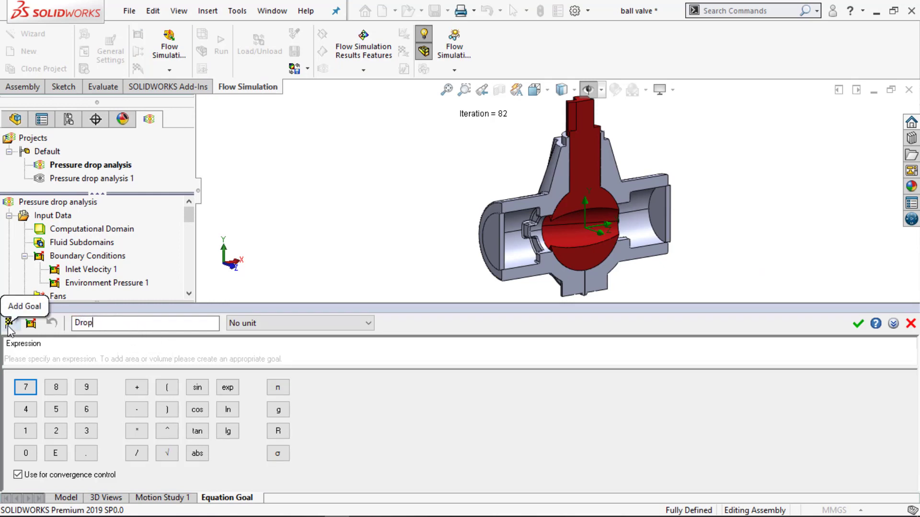
pyautogui.click(9, 323)
pyautogui.click(36, 360)
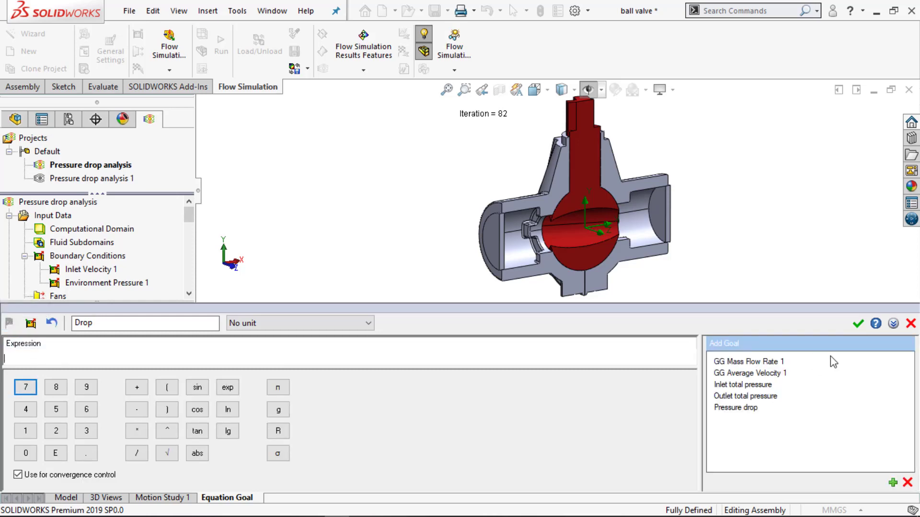
pyautogui.doubleClick(731, 385)
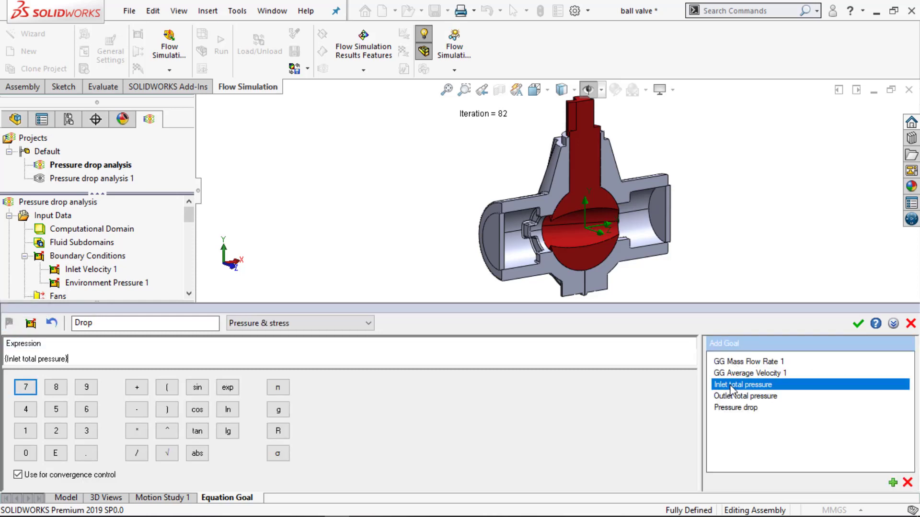
pyautogui.click(136, 409)
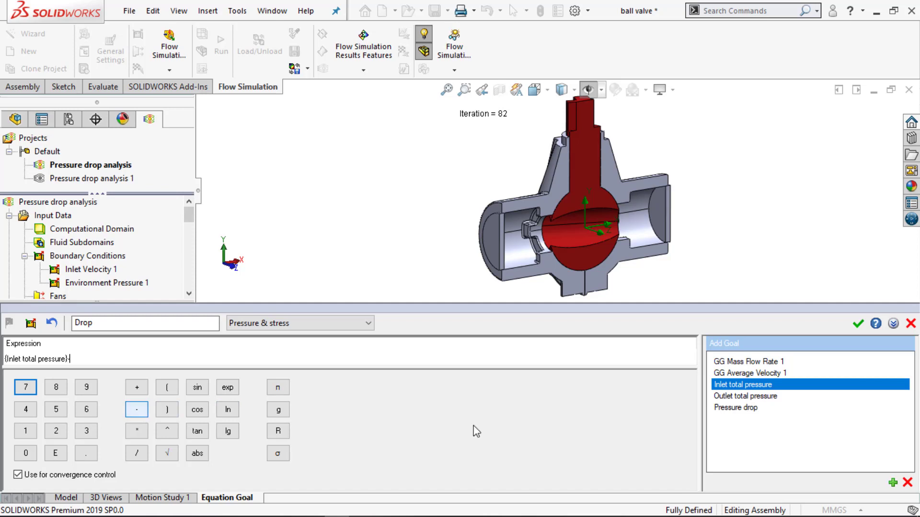
pyautogui.doubleClick(746, 397)
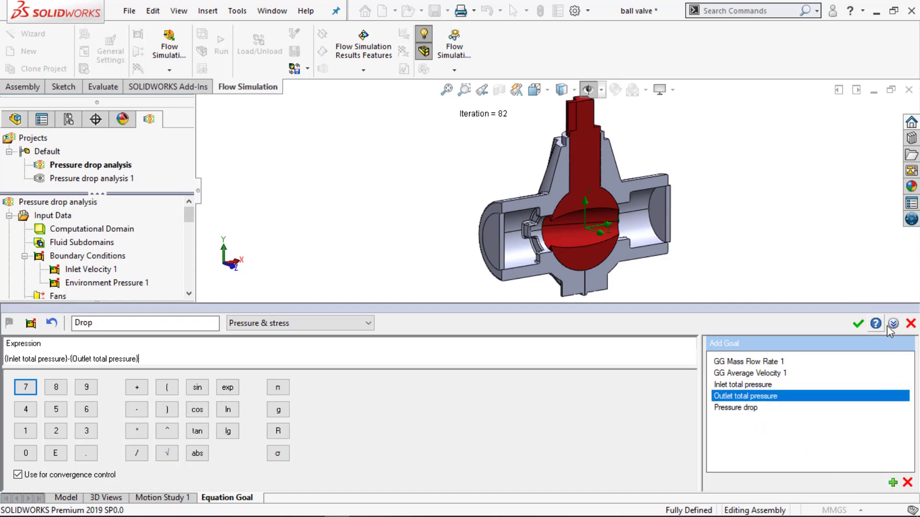
pyautogui.click(911, 324)
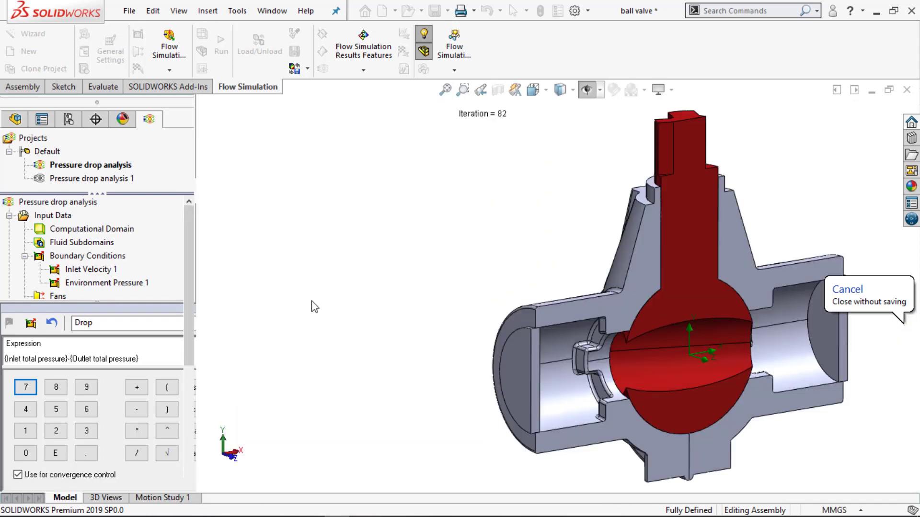
# - Show the existing Cut Plot 1 contours on the sectioned valve
pyautogui.click(91, 407)
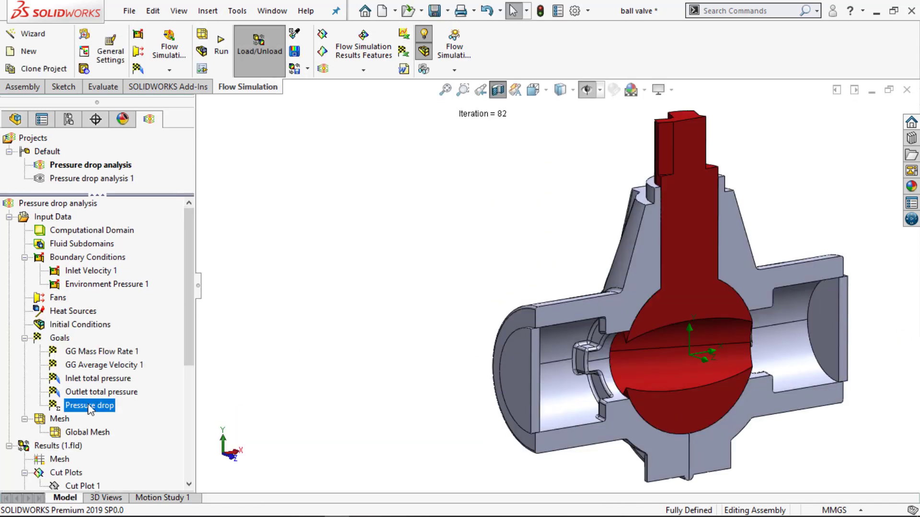
pyautogui.scroll(-3, 79, 446)
pyautogui.rightClick(61, 213)
pyautogui.click(496, 287)
pyautogui.scroll(-1, 55, 433)
pyautogui.click(67, 447)
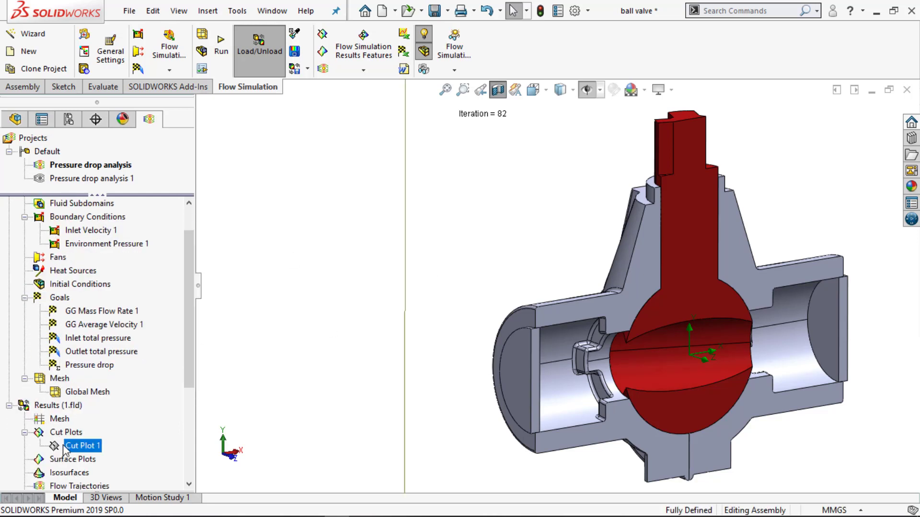
pyautogui.scroll(3, 521, 368)
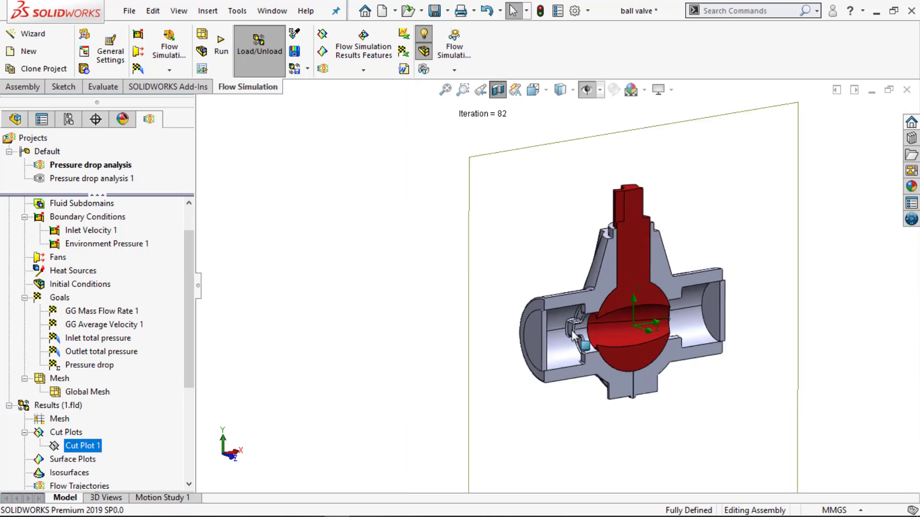
pyautogui.rightClick(79, 446)
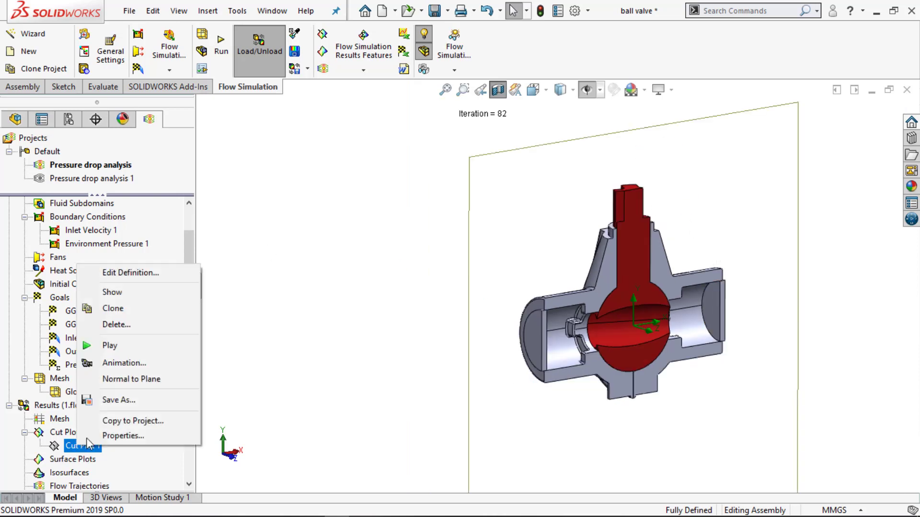
pyautogui.click(112, 290)
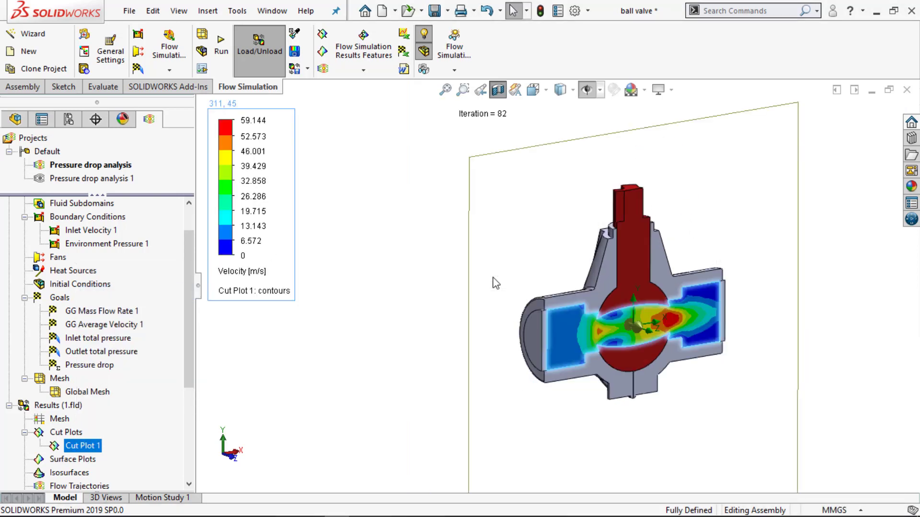
pyautogui.click(381, 311)
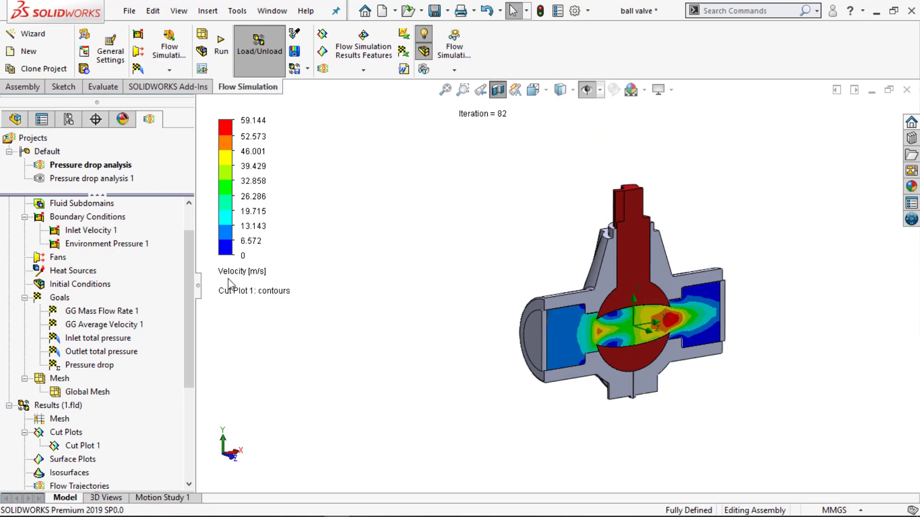
# - Play the Cut Plot 1 animation twice to examine how velocity varies through the valve
pyautogui.rightClick(245, 233)
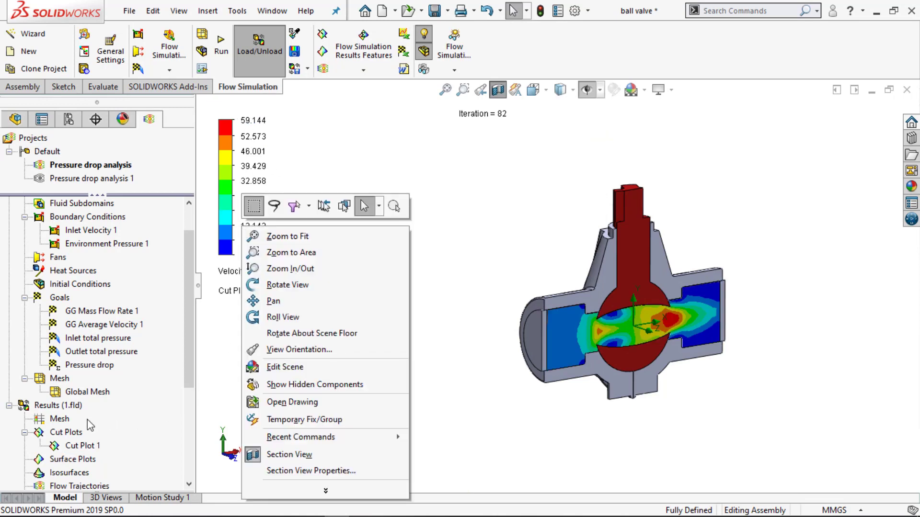
pyautogui.rightClick(68, 451)
pyautogui.click(79, 345)
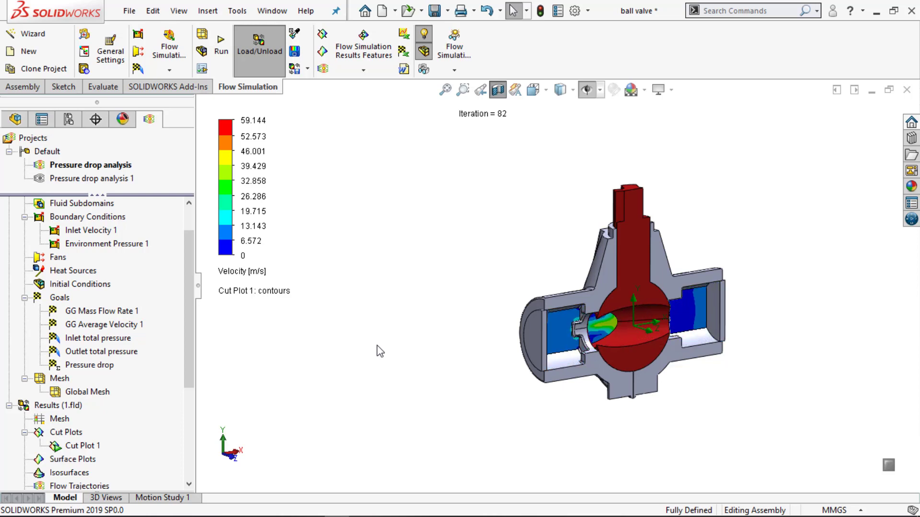
pyautogui.rightClick(87, 448)
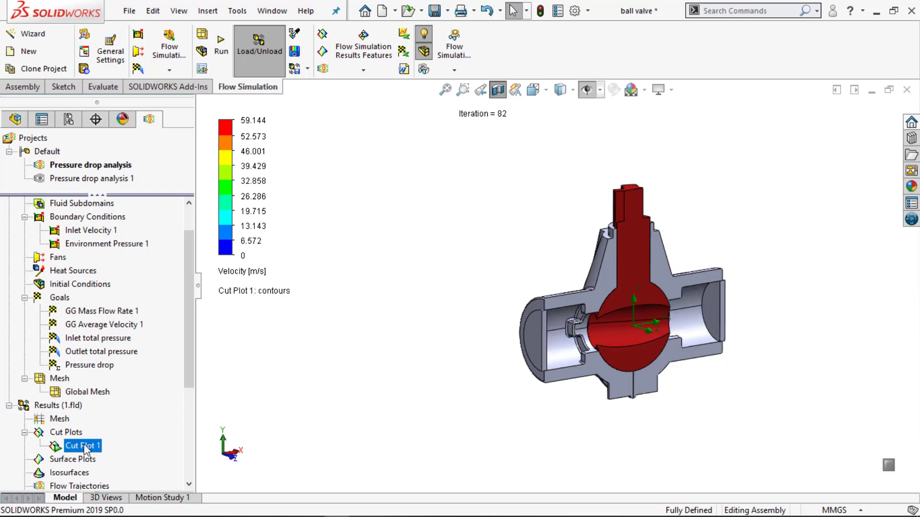
pyautogui.click(110, 345)
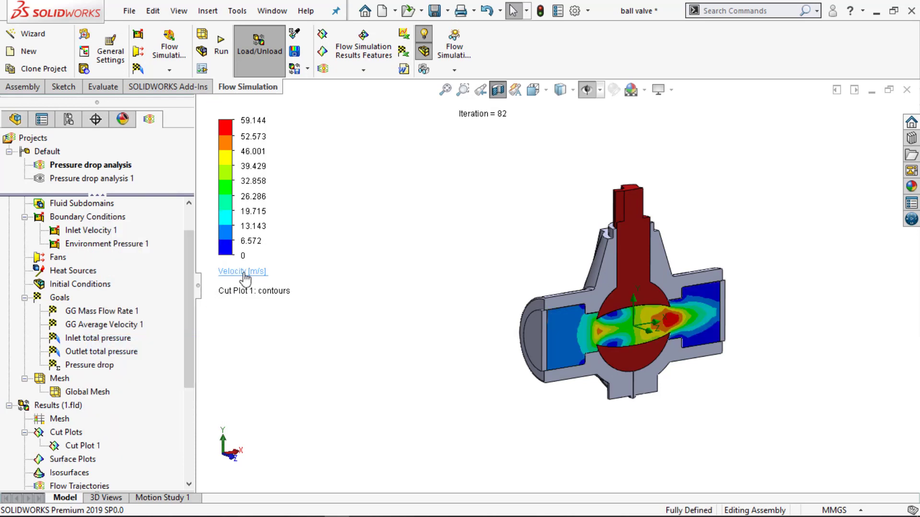
# - Switch the cut plot's contour parameter from velocity to Pressure
pyautogui.click(244, 273)
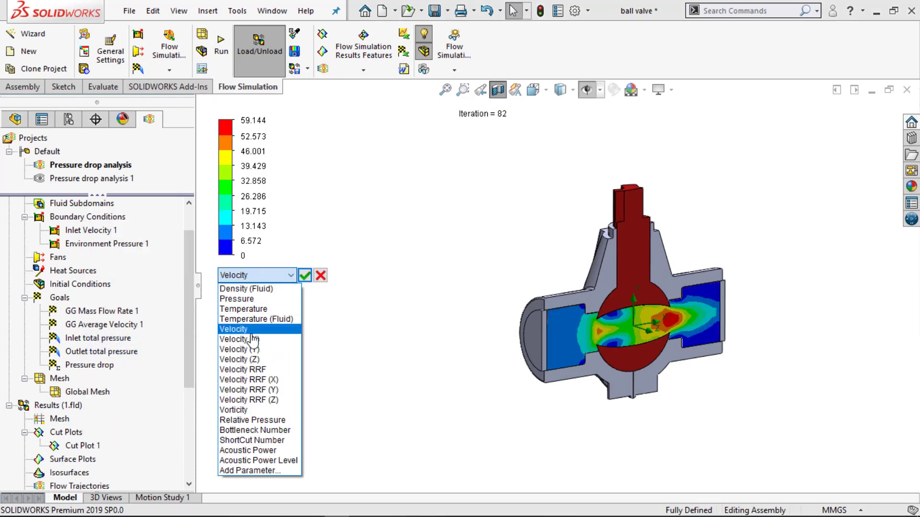
pyautogui.click(236, 298)
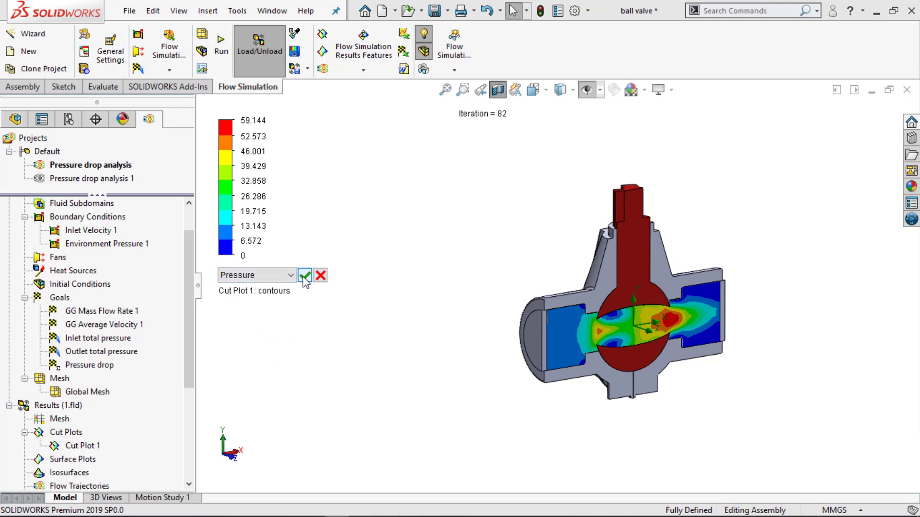
pyautogui.click(305, 276)
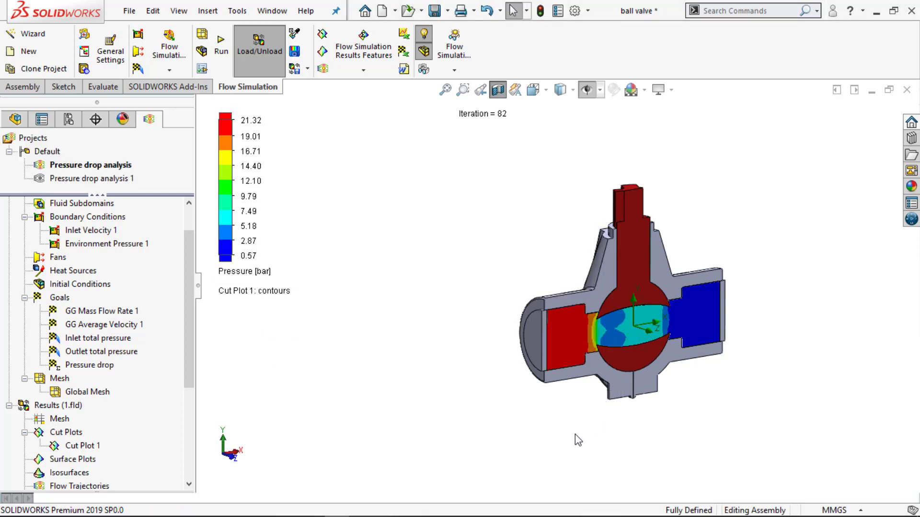
pyautogui.keyDown('ctrl'); pyautogui.moveTo(629, 333); pyautogui.dragTo(602, 315, button='middle'); pyautogui.keyUp('ctrl')
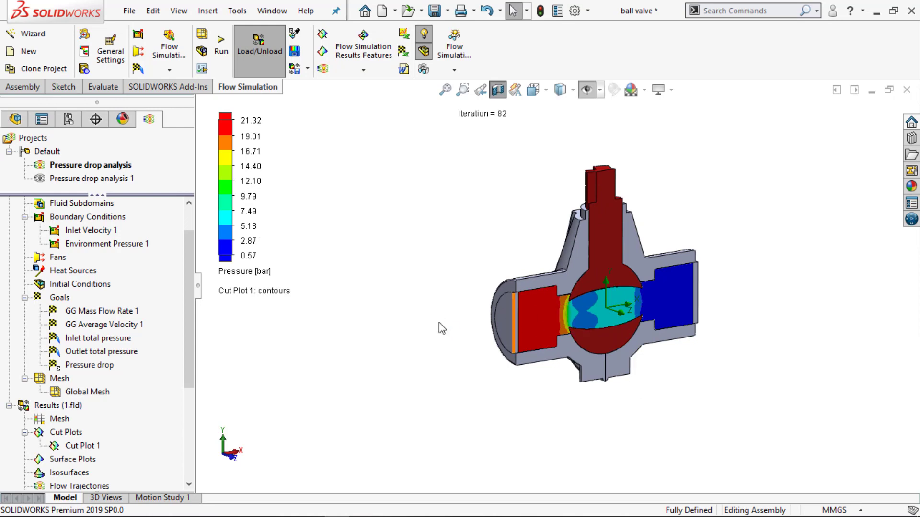
# - Open Sketch1 for editing to examine its line along the valve's flow axis, and exit the sketch
pyautogui.scroll(-2, 150, 396)
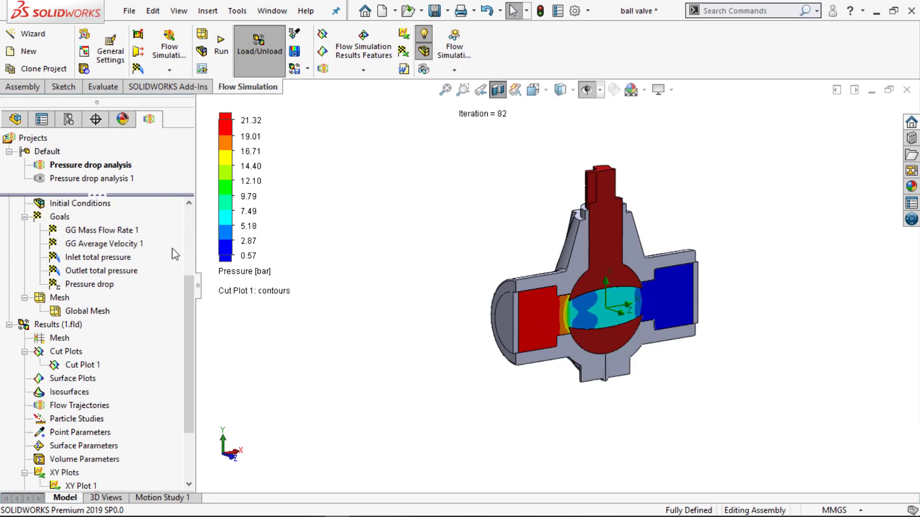
pyautogui.click(16, 119)
pyautogui.scroll(-3, 71, 431)
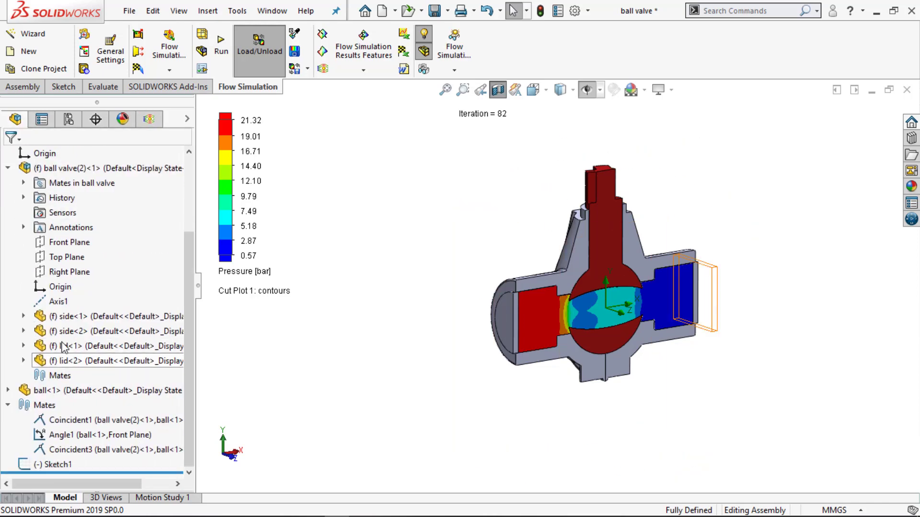
pyautogui.click(72, 465)
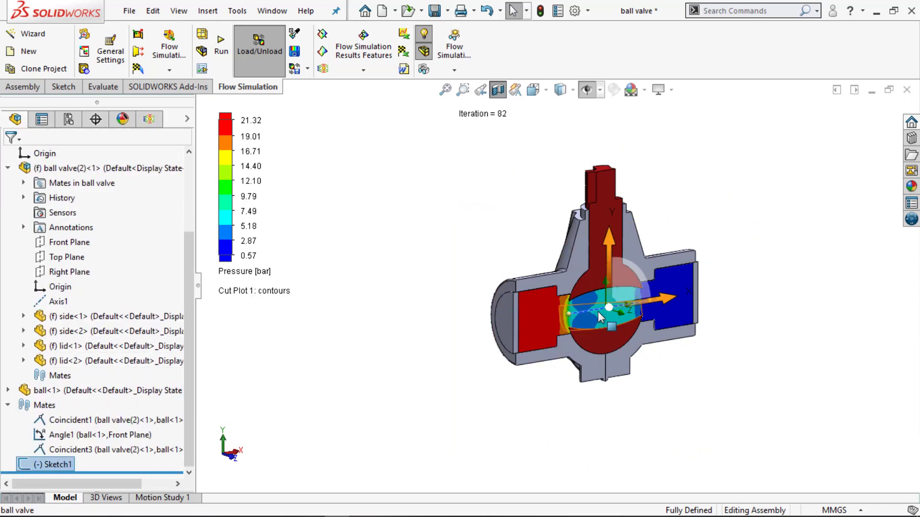
pyautogui.rightClick(42, 454)
pyautogui.click(48, 212)
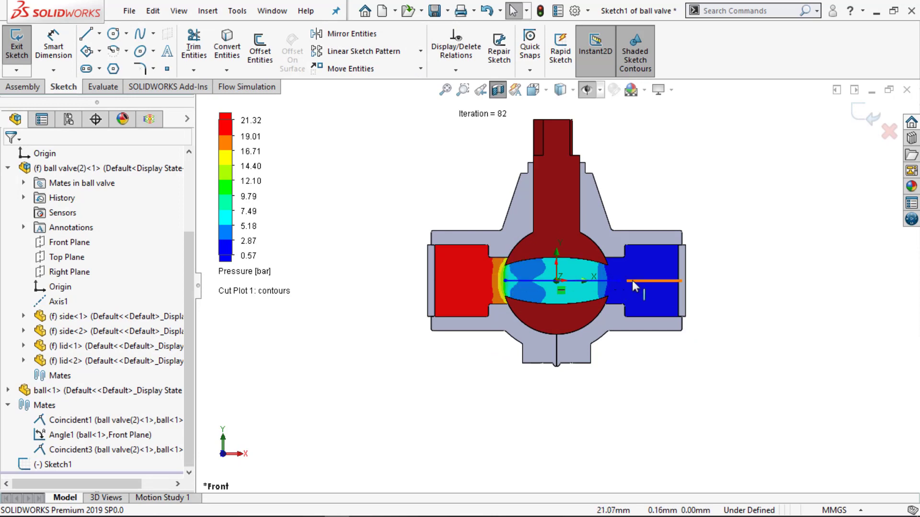
pyautogui.click(862, 123)
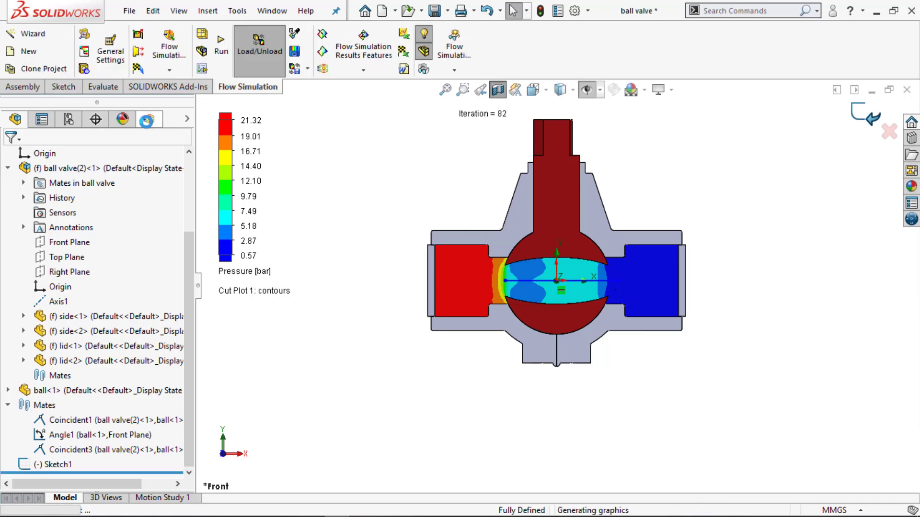
# - Add Pressure to the parameters of XY Plot 1, show the pressure and velocity graphs along Sketch1, and close without saving
pyautogui.click(147, 120)
pyautogui.scroll(-2, 84, 405)
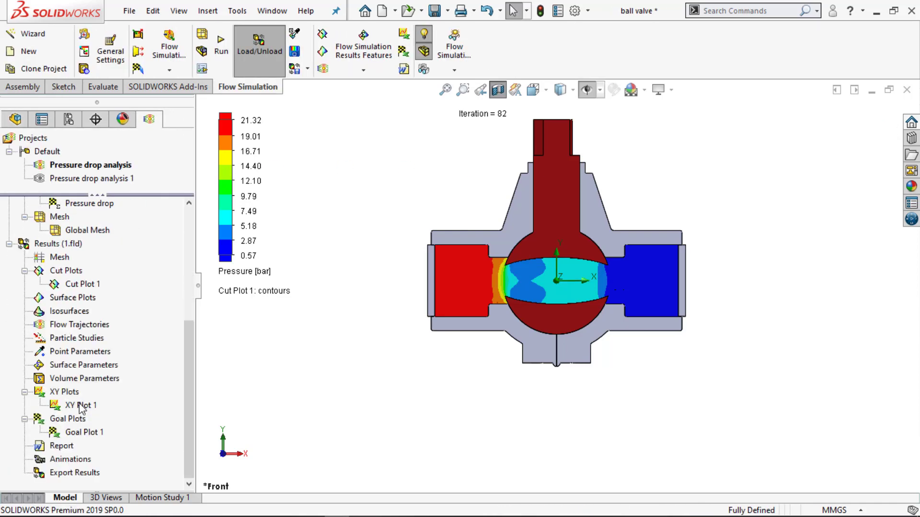
pyautogui.rightClick(77, 407)
pyautogui.click(125, 296)
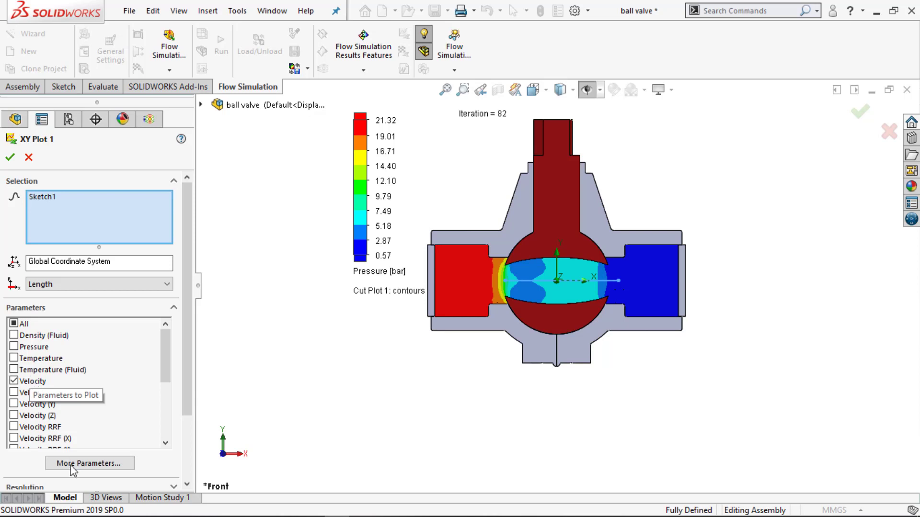
pyautogui.click(19, 347)
pyautogui.scroll(-3, 182, 436)
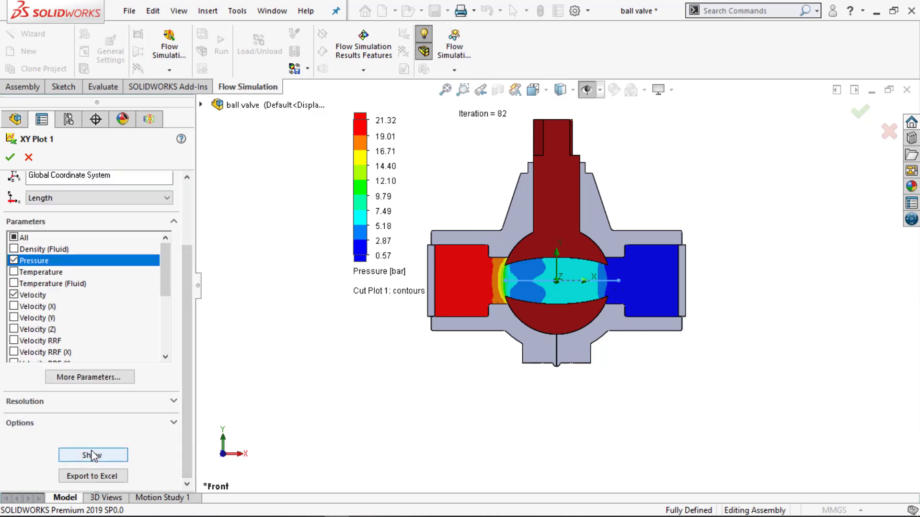
pyautogui.click(92, 455)
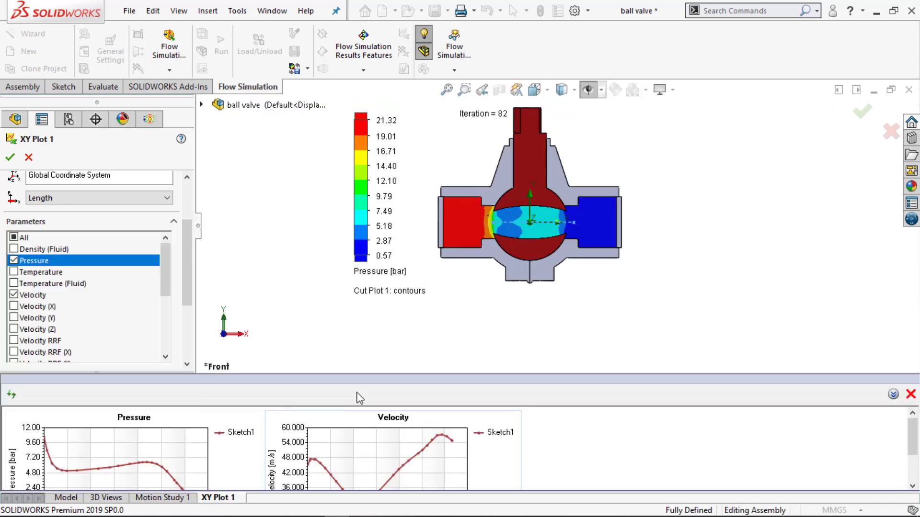
pyautogui.moveTo(338, 380); pyautogui.dragTo(337, 315)
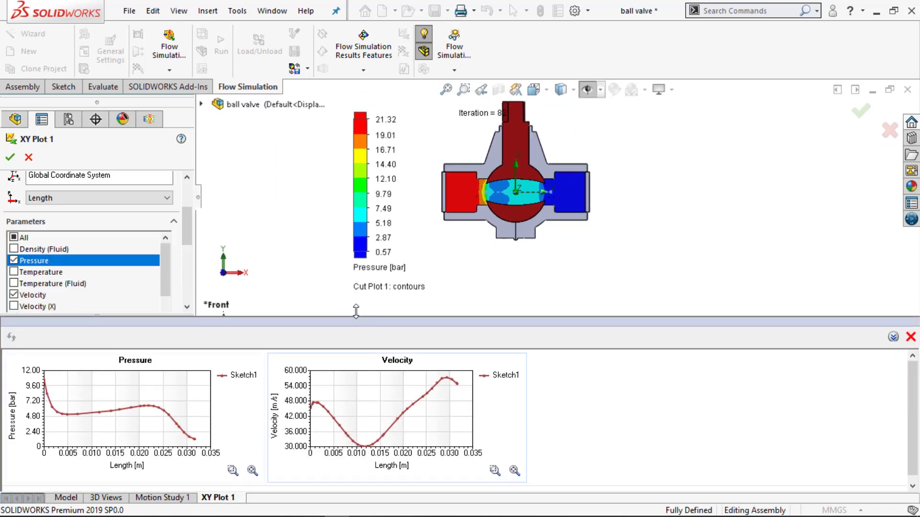
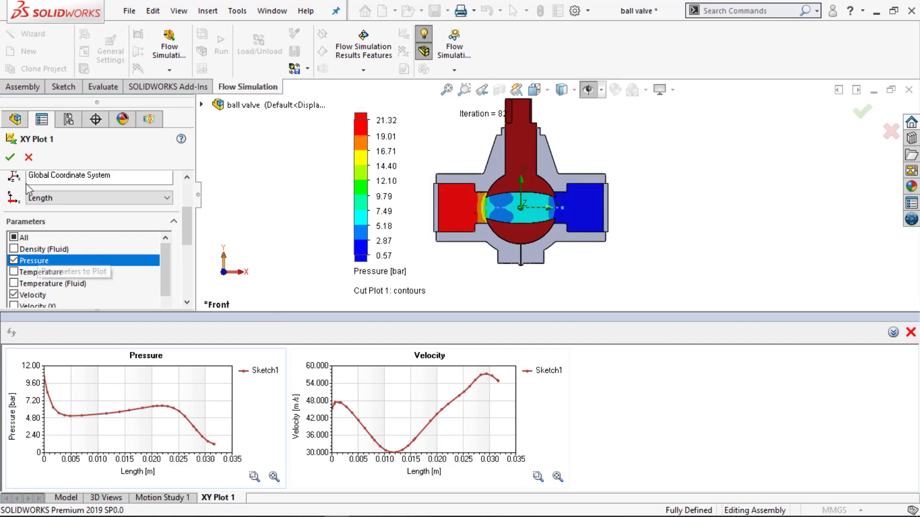
pyautogui.click(28, 157)
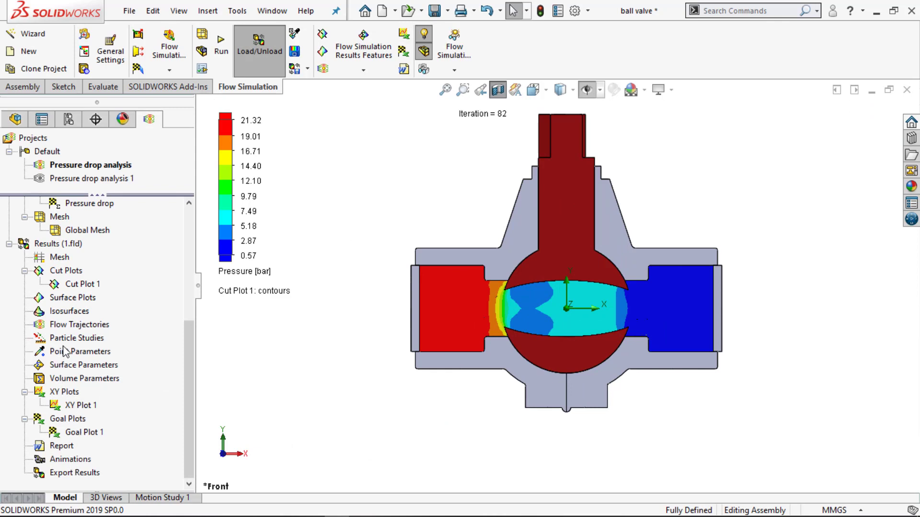
# - Insert flow trajectories starting from the inner face of the inlet lid, drawn as Arrows
pyautogui.rightClick(80, 328)
pyautogui.click(110, 337)
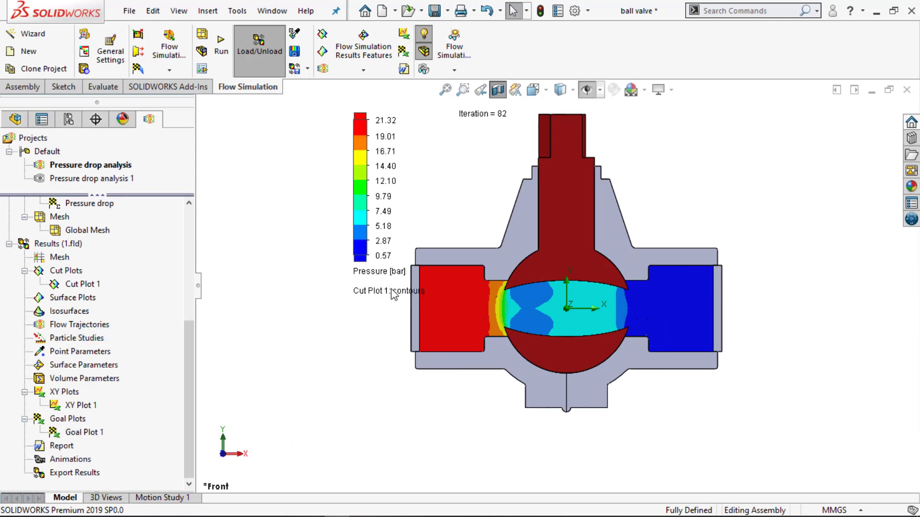
pyautogui.moveTo(355, 212); pyautogui.dragTo(239, 217)
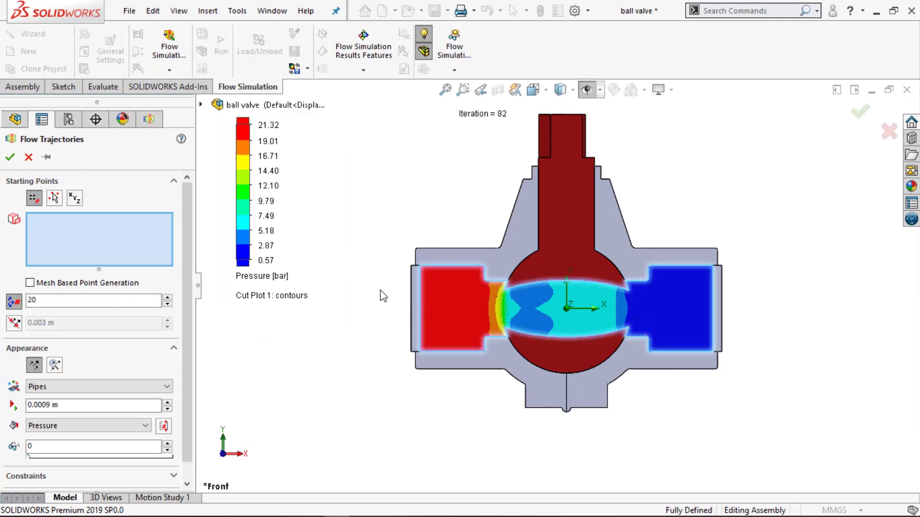
pyautogui.moveTo(423, 306); pyautogui.dragTo(418, 303, button='middle')
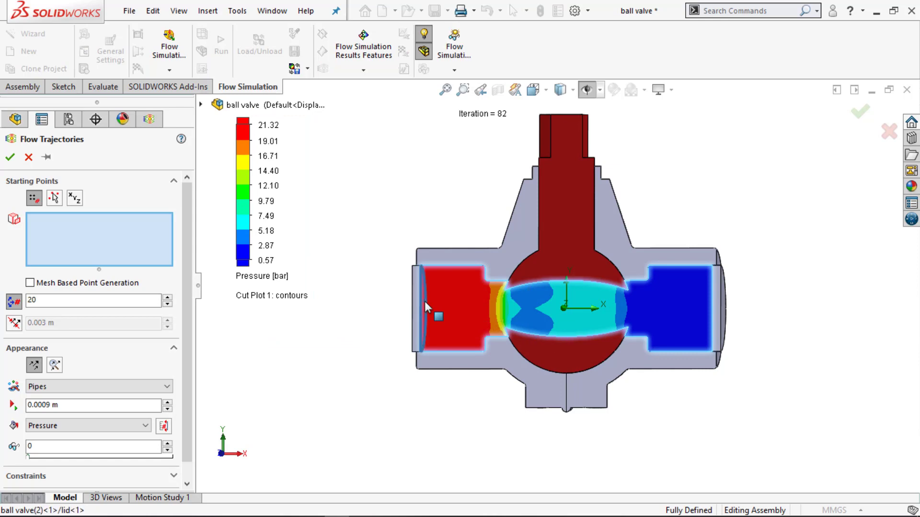
pyautogui.click(424, 302)
pyautogui.click(49, 386)
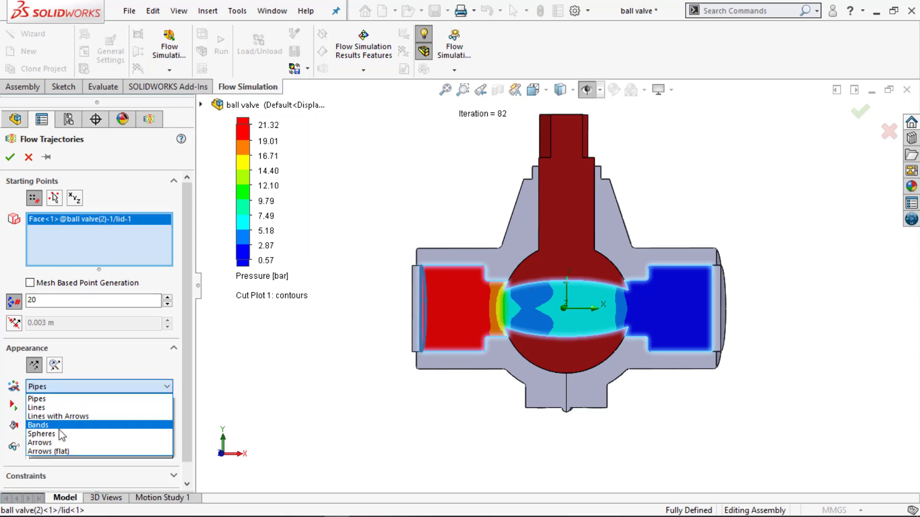
pyautogui.click(41, 443)
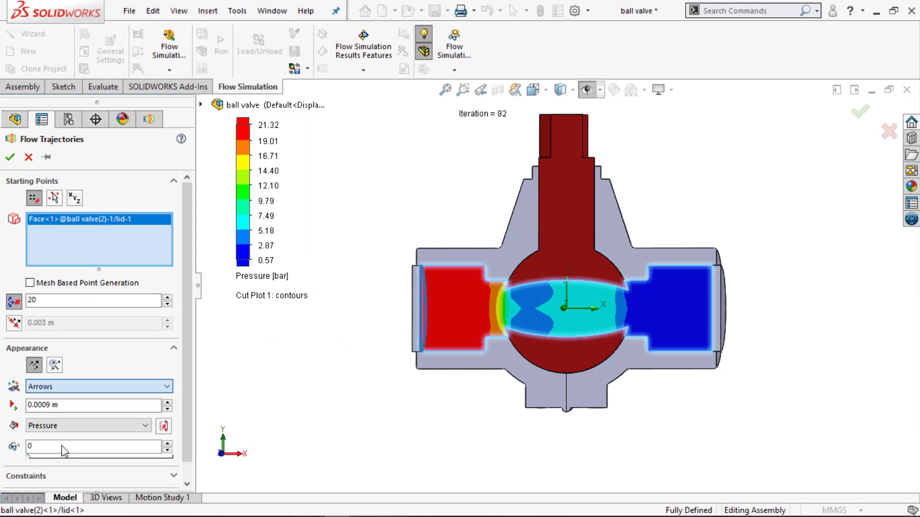
pyautogui.click(10, 157)
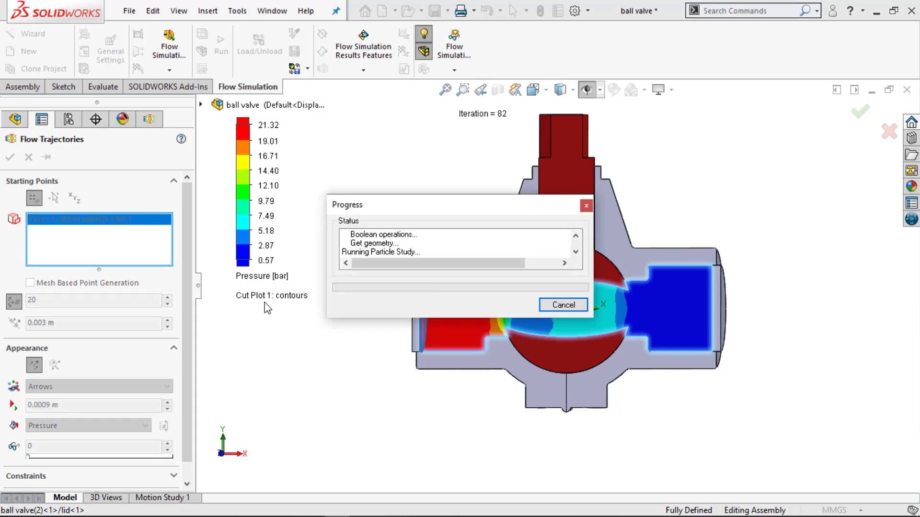
# - Switch the displayed parameter of the cut plot and flow trajectories from pressure to Velocity
pyautogui.moveTo(312, 374); pyautogui.dragTo(360, 388, button='middle')
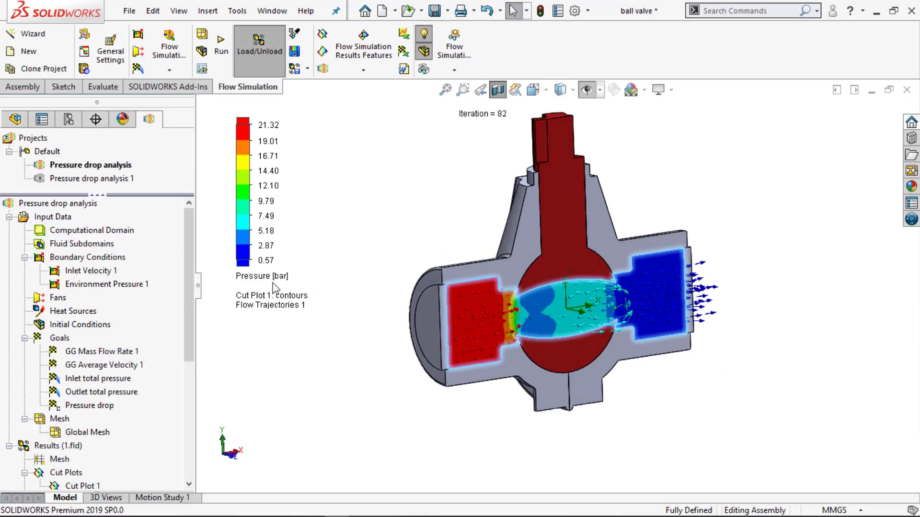
pyautogui.click(272, 278)
pyautogui.click(287, 337)
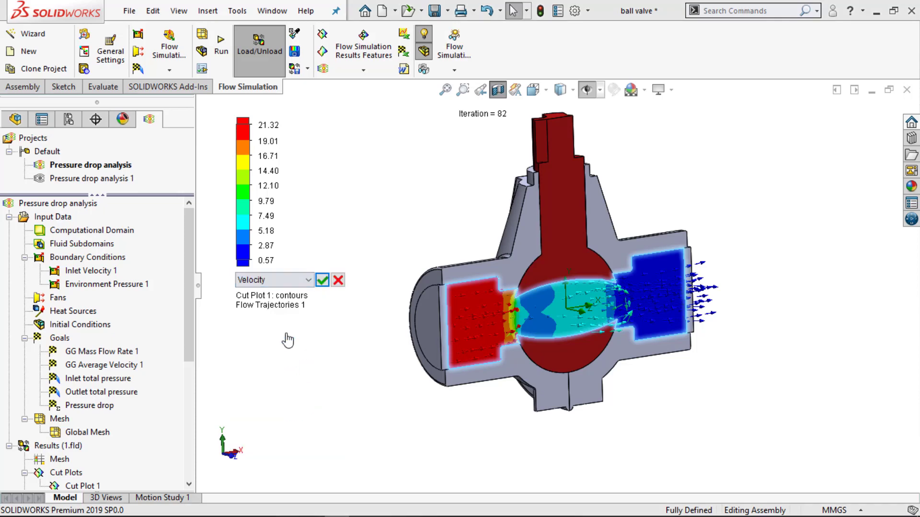
pyautogui.click(323, 280)
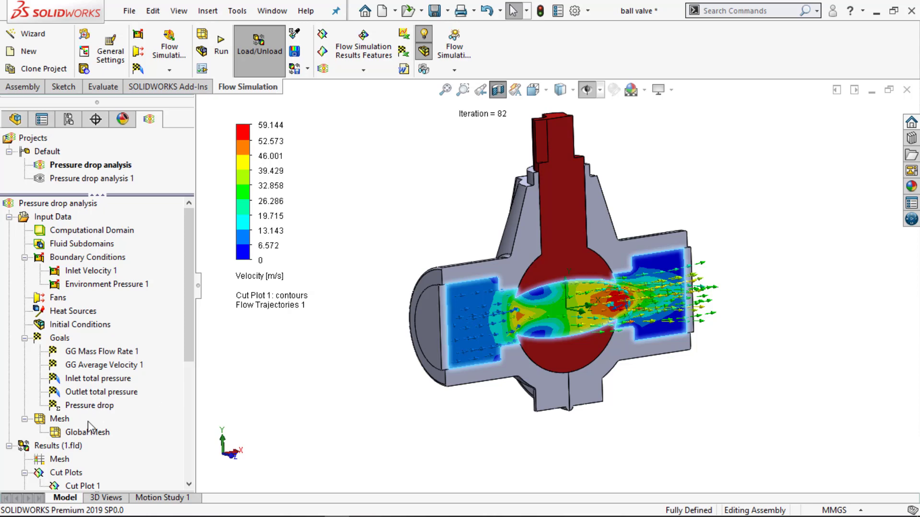
# - Play the Flow Trajectories 1 animation and hide Cut Plot 1
pyautogui.scroll(-2, 88, 423)
pyautogui.click(91, 460)
pyautogui.rightClick(91, 460)
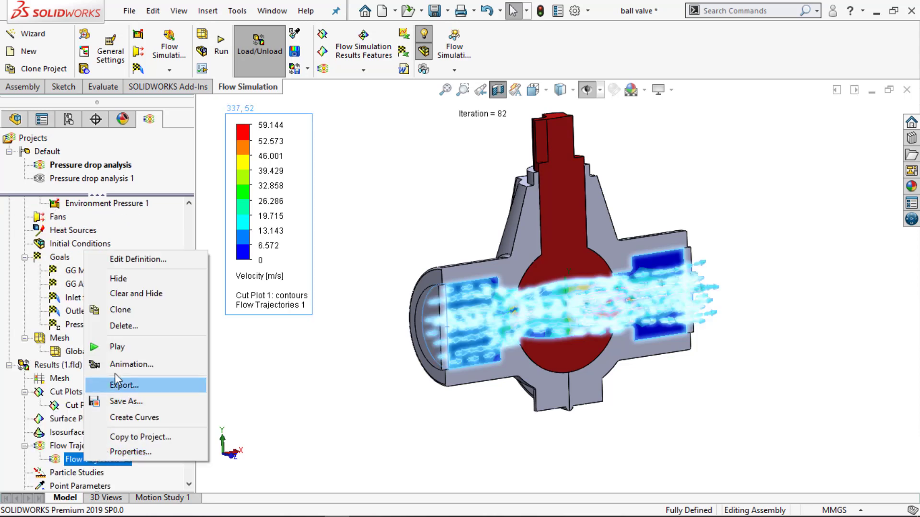
pyautogui.click(115, 347)
pyautogui.moveTo(347, 428); pyautogui.dragTo(360, 460, button='middle')
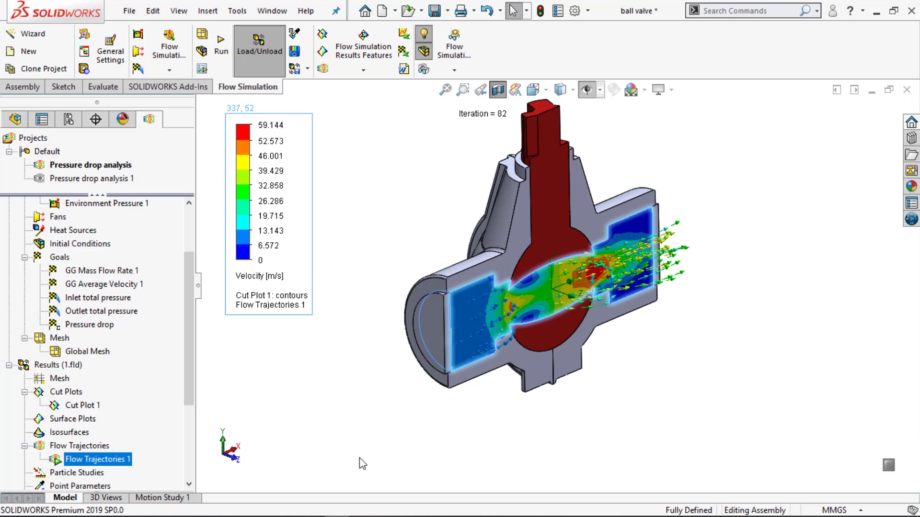
pyautogui.rightClick(80, 410)
pyautogui.click(118, 205)
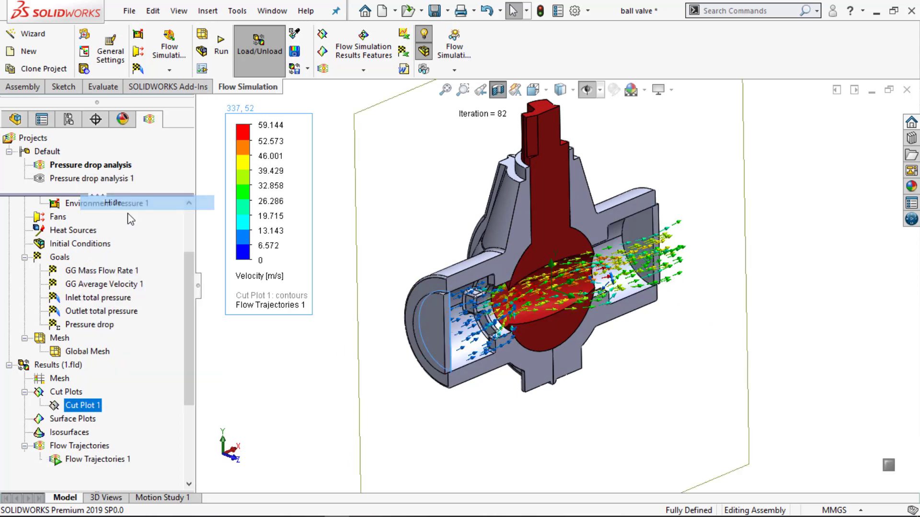
# - Examine the animated velocity arrows passing through the sectioned valve close up and from several angles
pyautogui.scroll(-2, 680, 320)
pyautogui.moveTo(677, 315); pyautogui.dragTo(669, 342, button='middle')
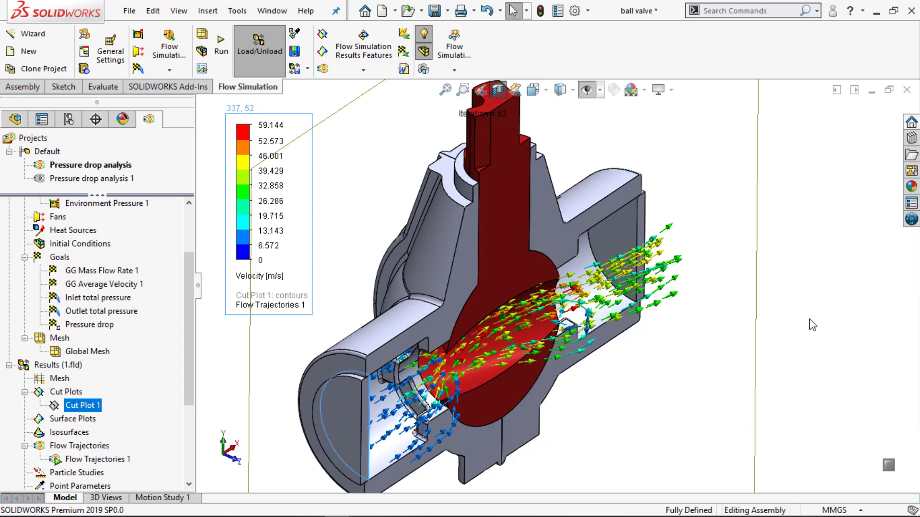
pyautogui.scroll(3, 809, 327)
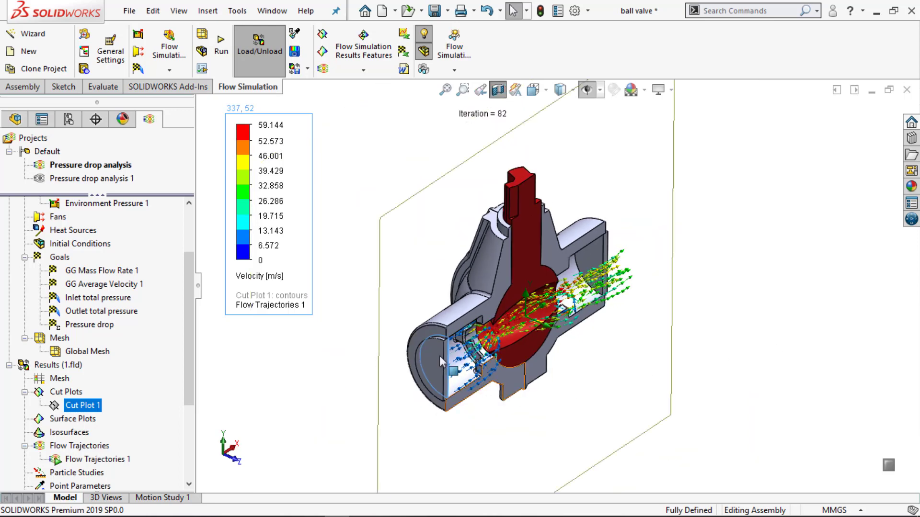
pyautogui.click(350, 321)
pyautogui.moveTo(322, 388); pyautogui.dragTo(270, 357, button='middle')
pyautogui.moveTo(314, 430); pyautogui.dragTo(363, 401, button='middle')
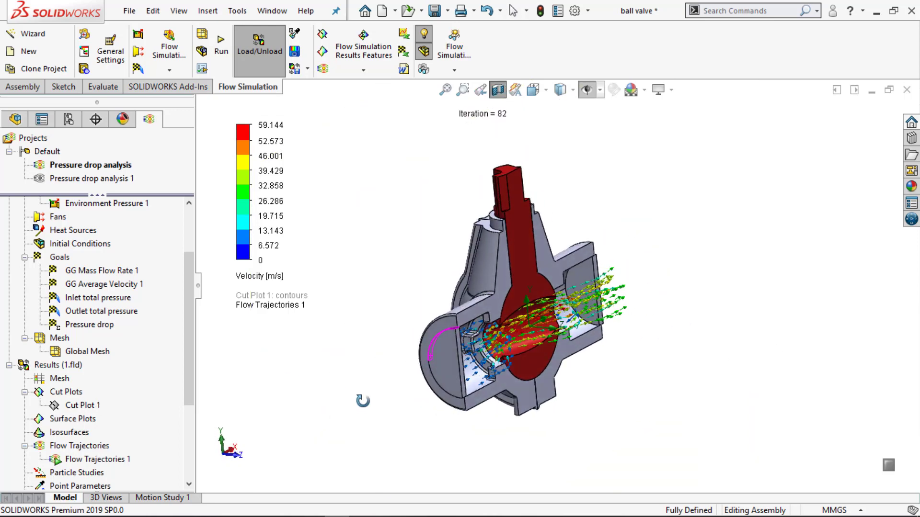
pyautogui.scroll(-2, 357, 295)
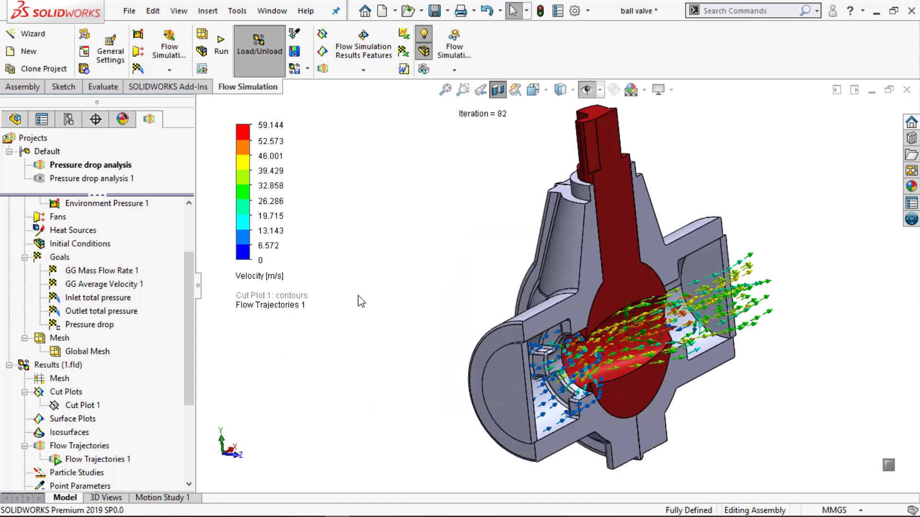
pyautogui.moveTo(358, 296); pyautogui.dragTo(379, 302, button='middle')
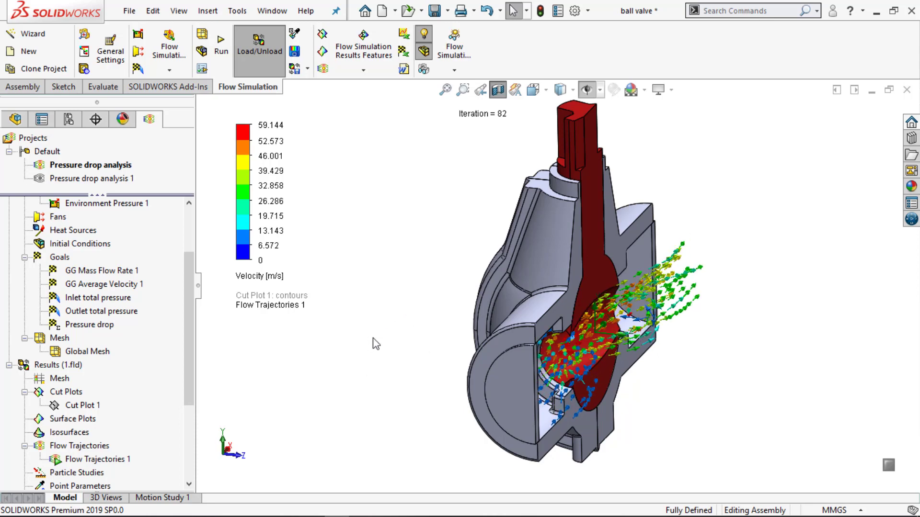
# - Turn off the section view and make the whole ball valve assembly transparent to expose the flow trajectories
pyautogui.click(498, 90)
pyautogui.click(585, 258)
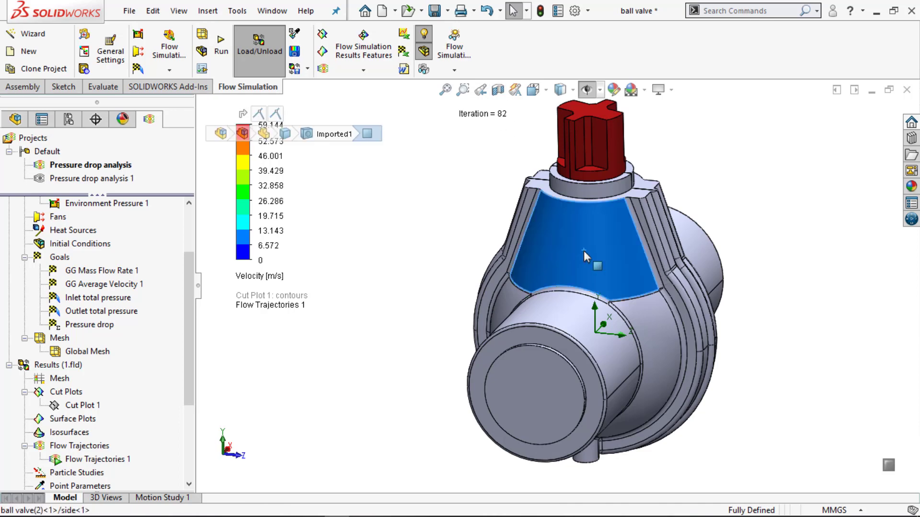
pyautogui.click(15, 119)
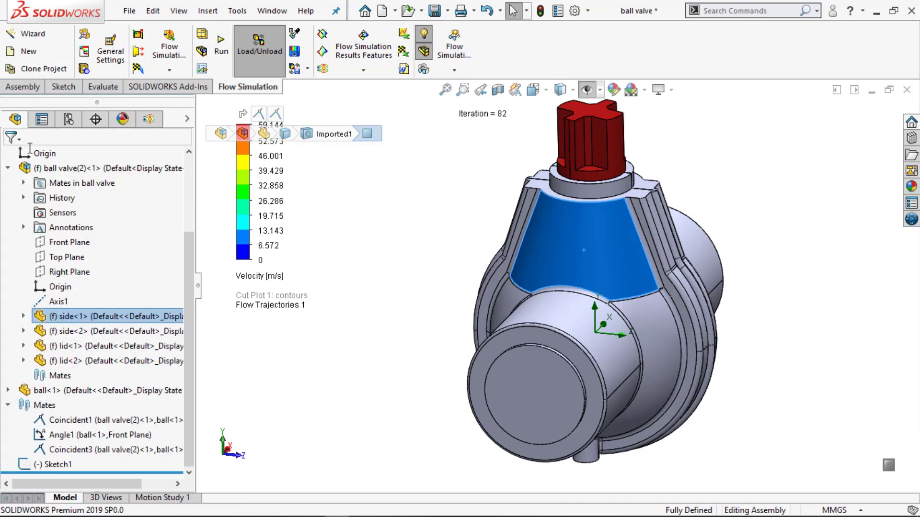
pyautogui.click(87, 155)
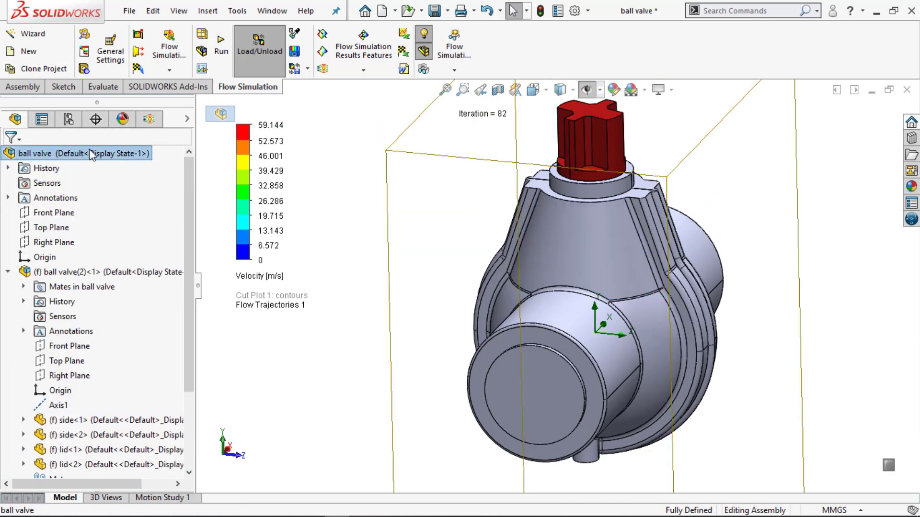
pyautogui.rightClick(101, 160)
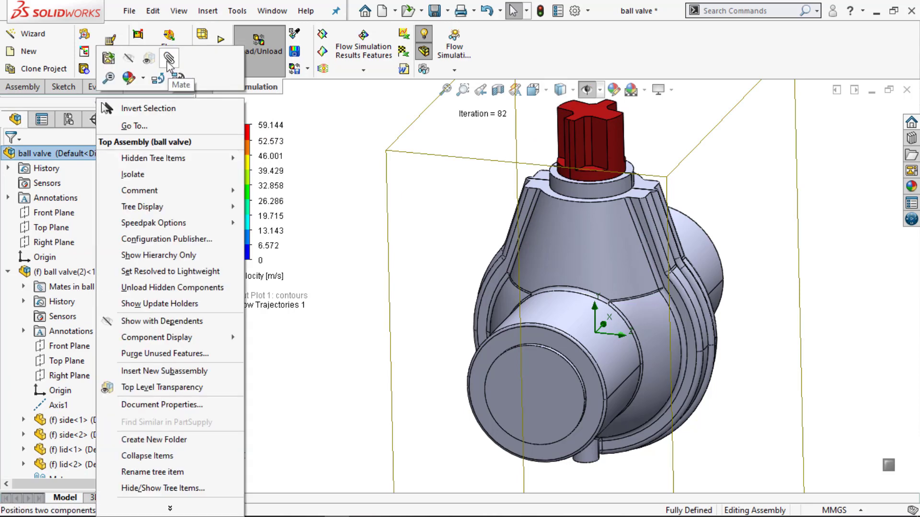
pyautogui.click(273, 220)
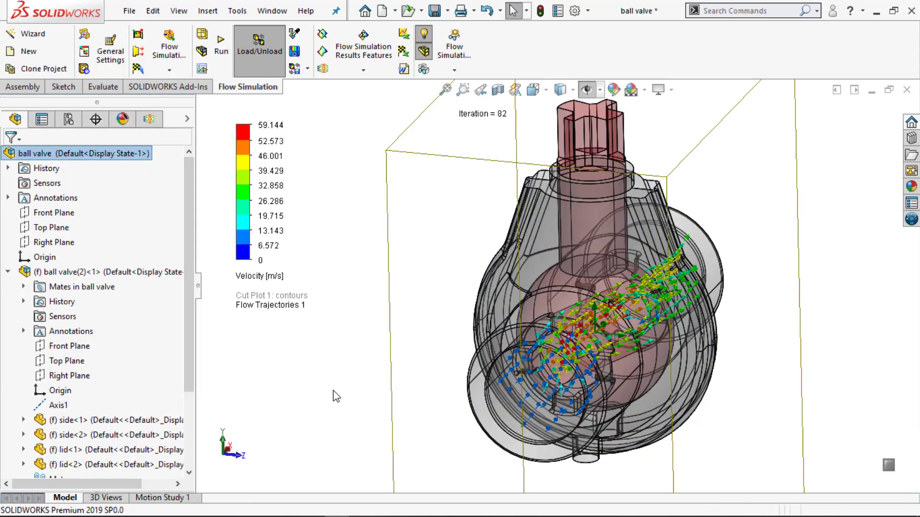
pyautogui.click(333, 393)
pyautogui.moveTo(334, 392); pyautogui.dragTo(307, 424, button='middle')
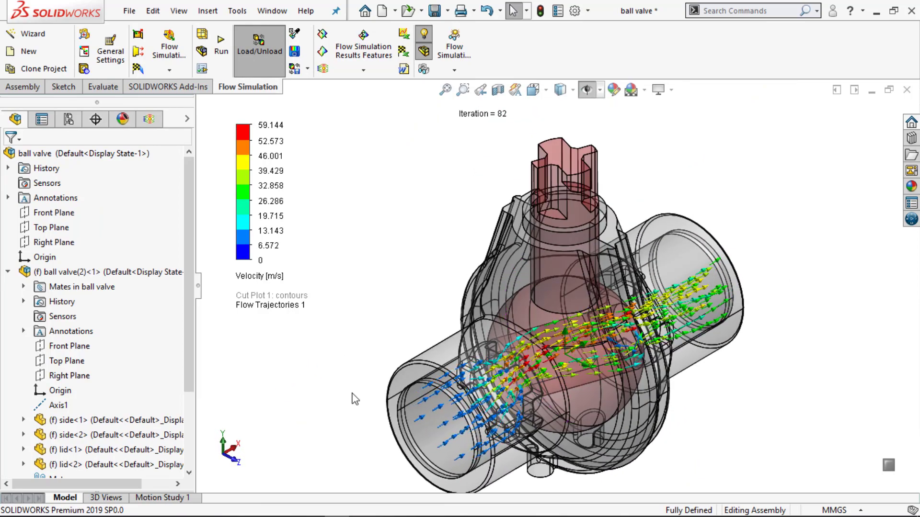
# - Edit Goal Plot 1 to include the outlet total pressure, inlet total pressure and GG Average Velocity 1 goals alongside the pressure drop
pyautogui.moveTo(393, 285); pyautogui.dragTo(352, 379, button='middle')
pyautogui.hotkey('ctrl', '5')
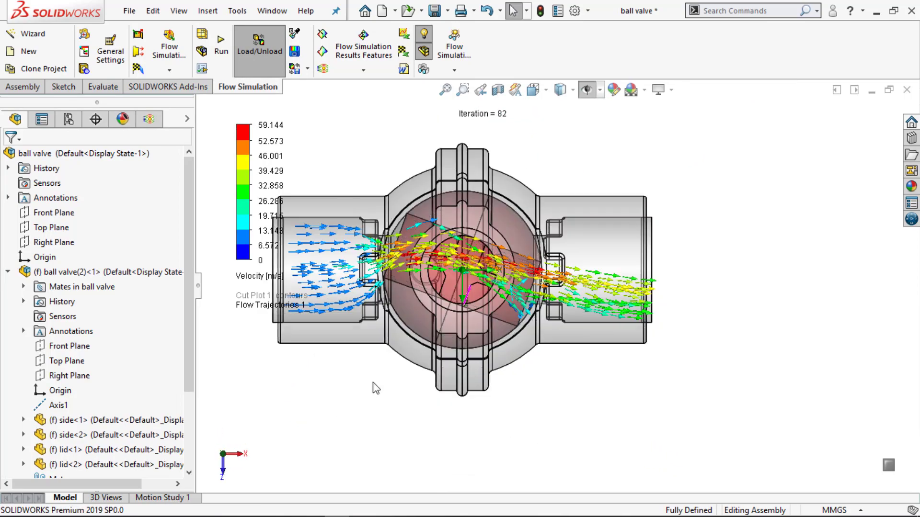
pyautogui.scroll(-2, 386, 216)
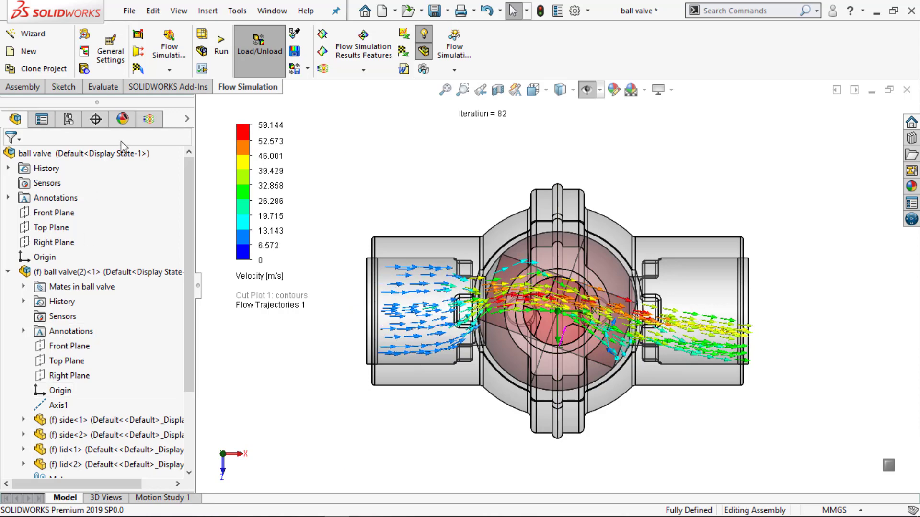
pyautogui.click(149, 119)
pyautogui.click(87, 325)
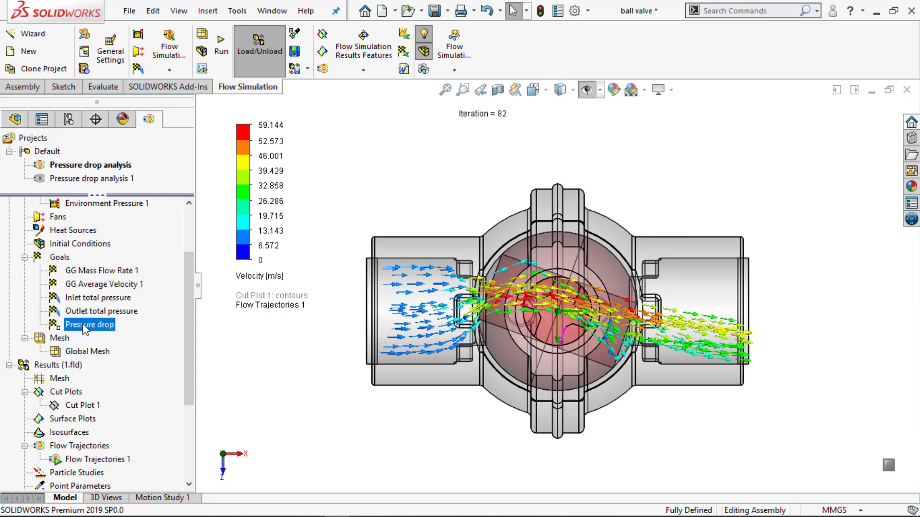
pyautogui.scroll(-3, 135, 392)
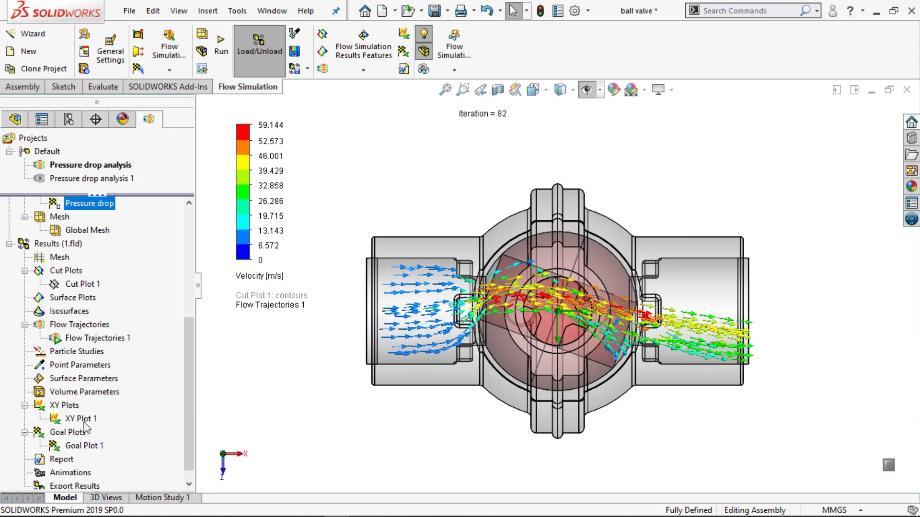
pyautogui.rightClick(70, 447)
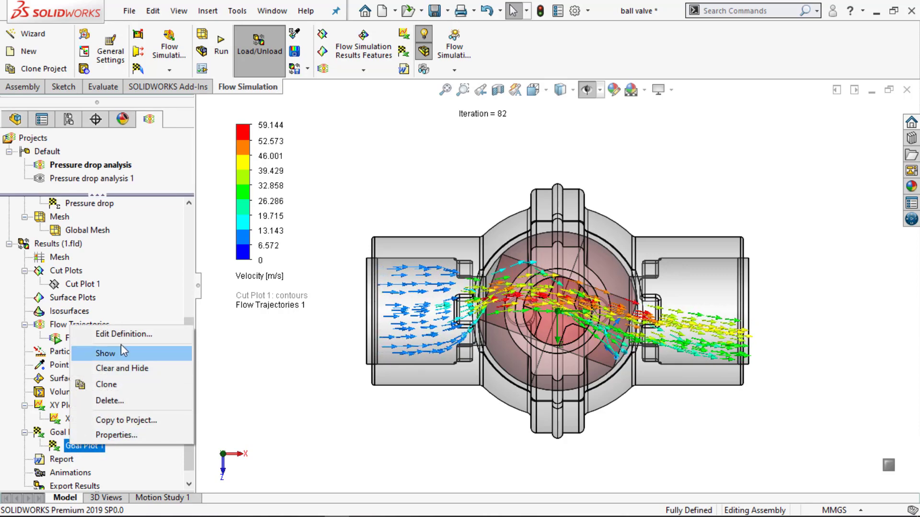
pyautogui.click(120, 339)
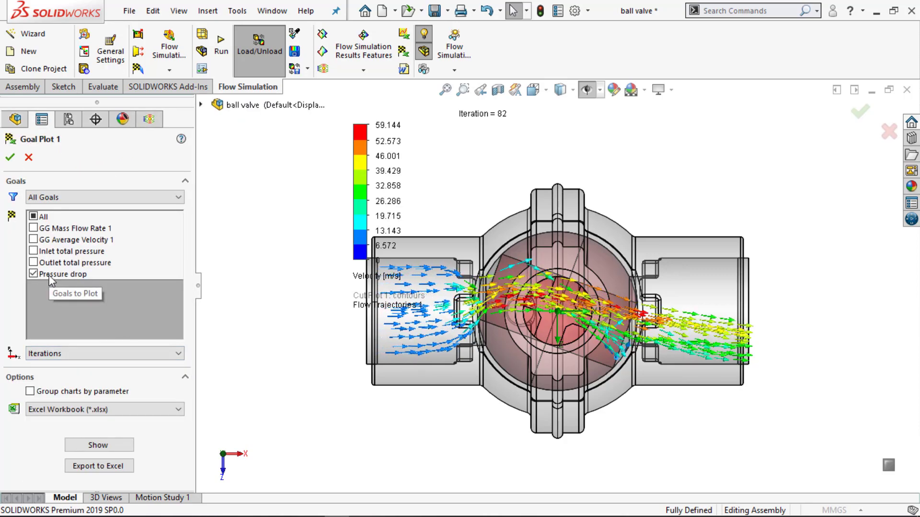
pyautogui.click(34, 262)
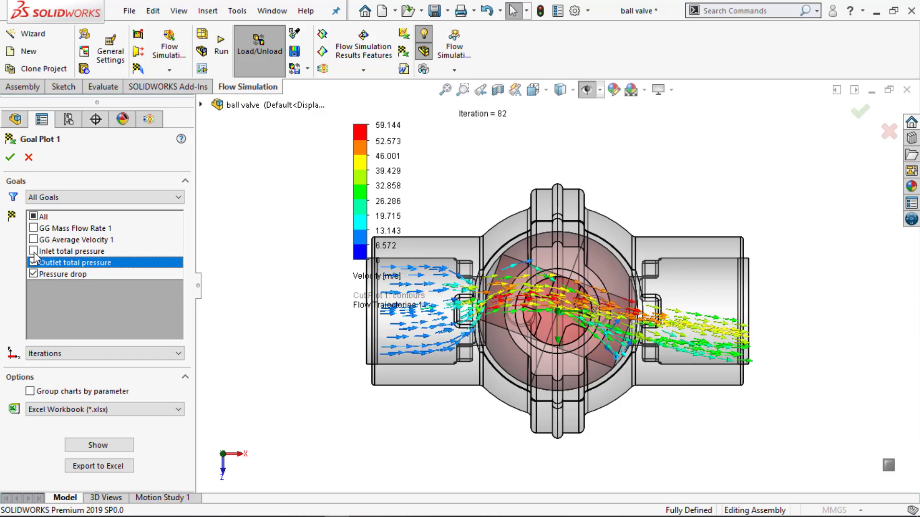
pyautogui.click(34, 252)
pyautogui.click(34, 240)
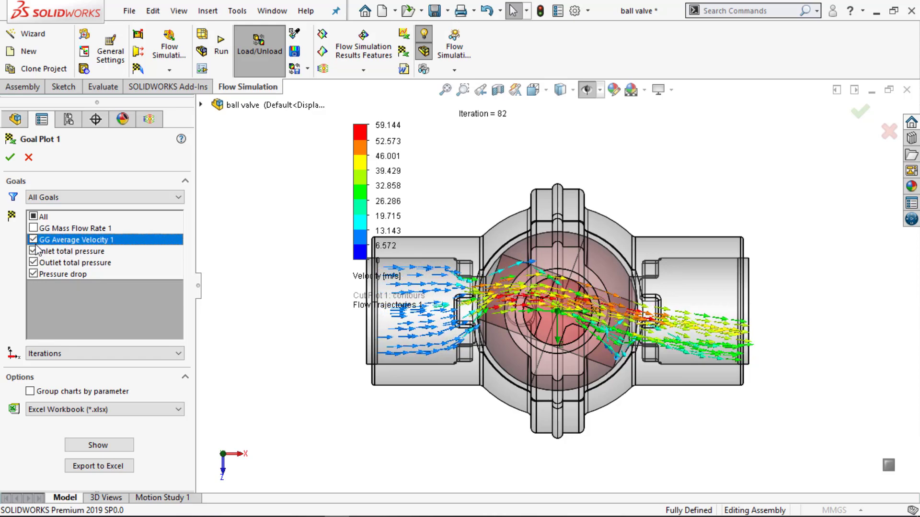
# - Show the goal results, examine the summary table and the history charts through to the pressure drop, and close the results
pyautogui.click(97, 447)
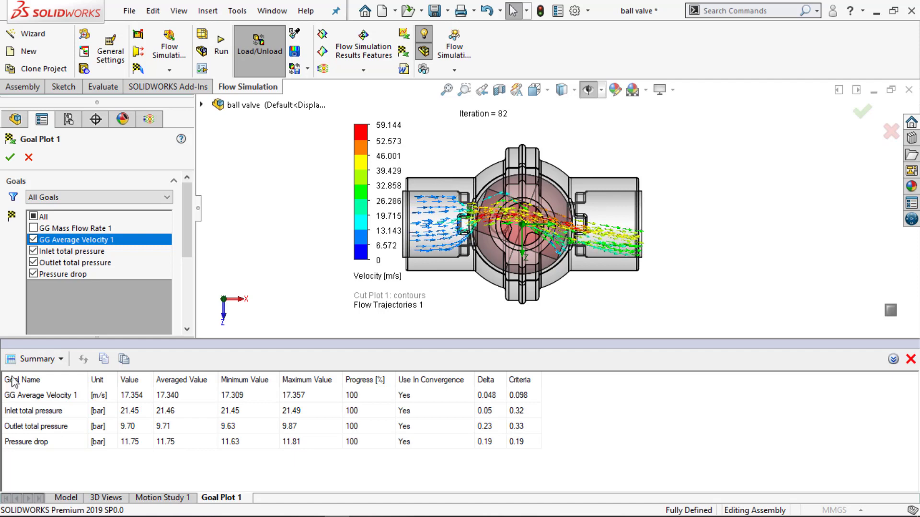
pyautogui.click(39, 359)
pyautogui.click(51, 399)
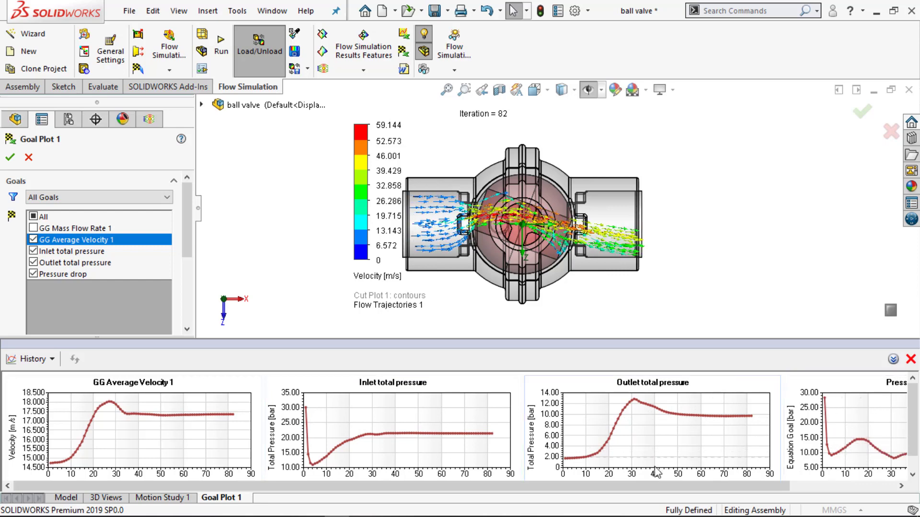
pyautogui.moveTo(655, 485); pyautogui.dragTo(762, 484)
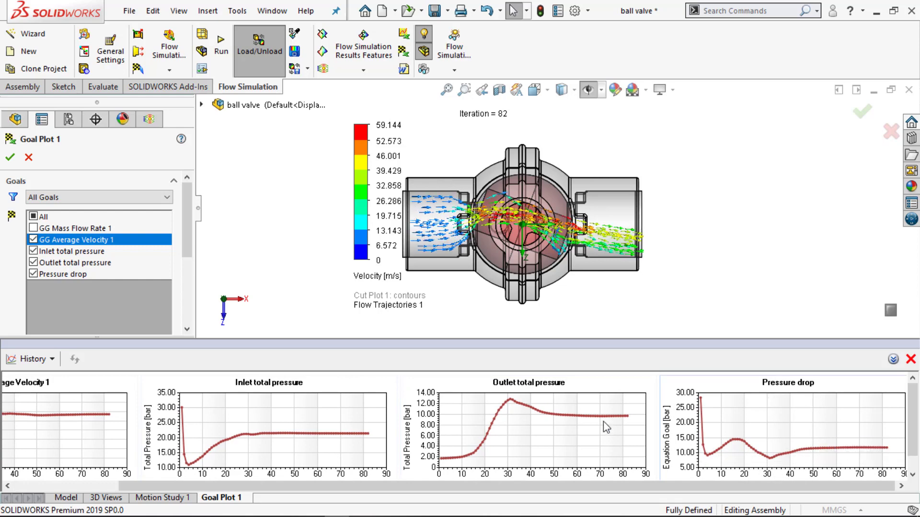
pyautogui.click(911, 359)
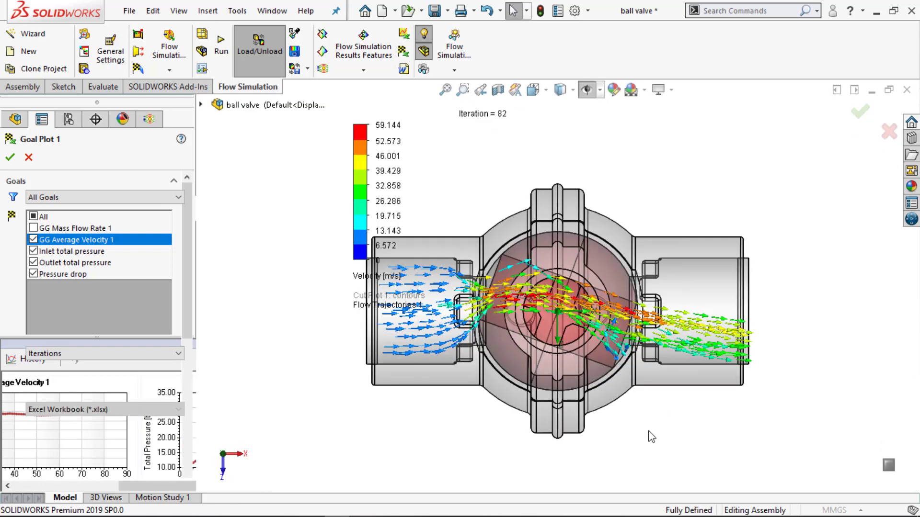
# - Discard the open Goal Plot 1 edit and return the transparent valve to the isometric view
pyautogui.scroll(1, 337, 393)
pyautogui.scroll(1, 447, 264)
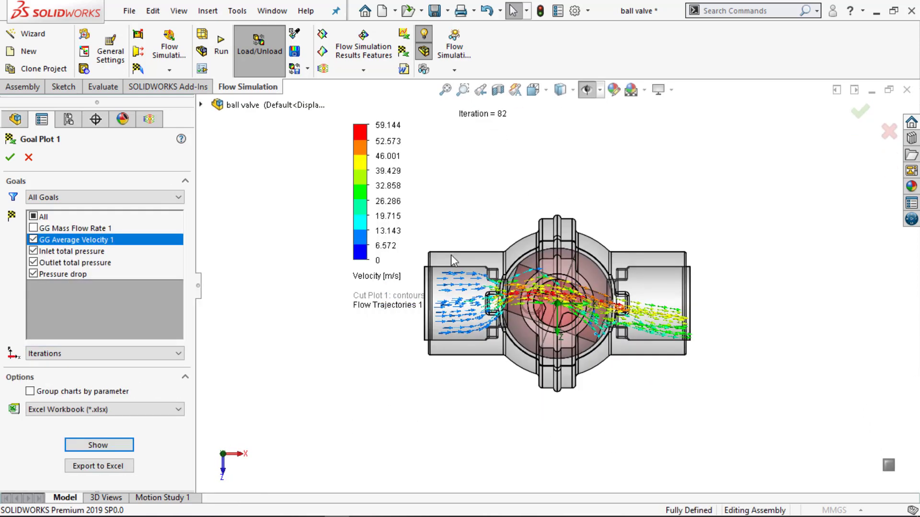
pyautogui.scroll(-1, 467, 214)
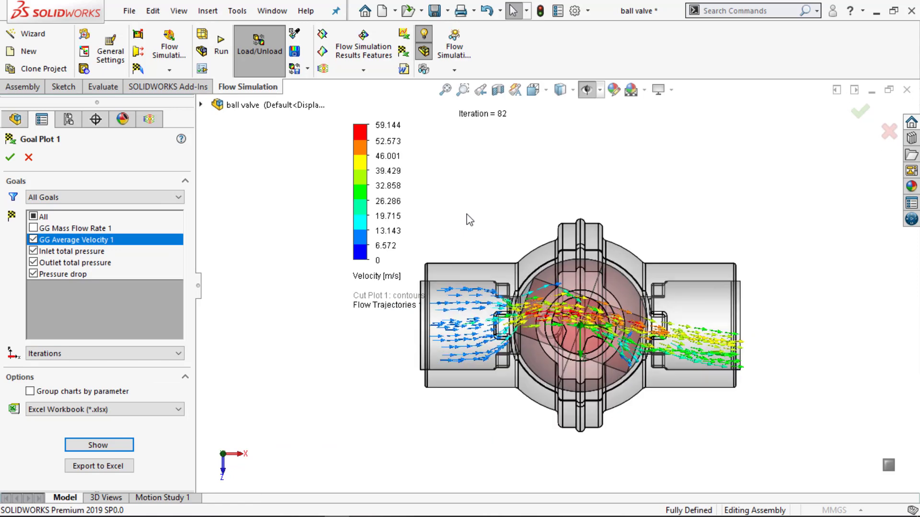
pyautogui.click(28, 157)
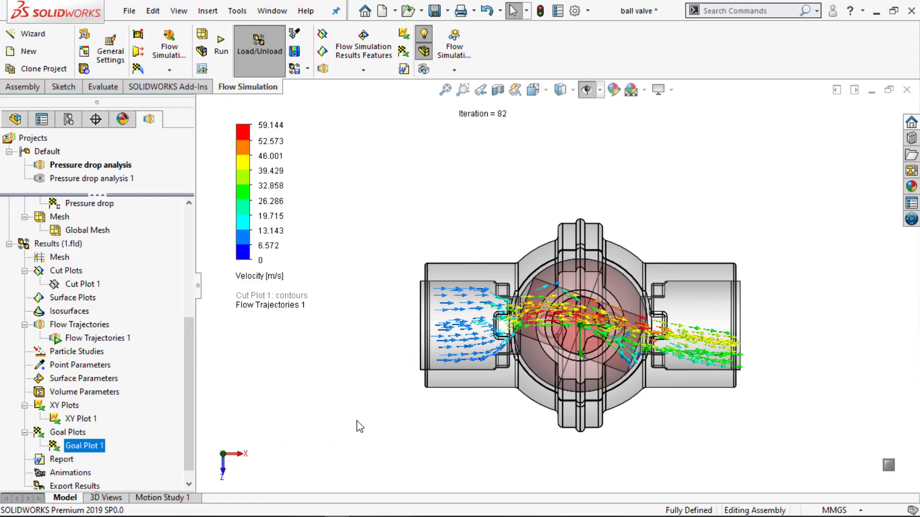
pyautogui.hotkey('ctrl', '7')
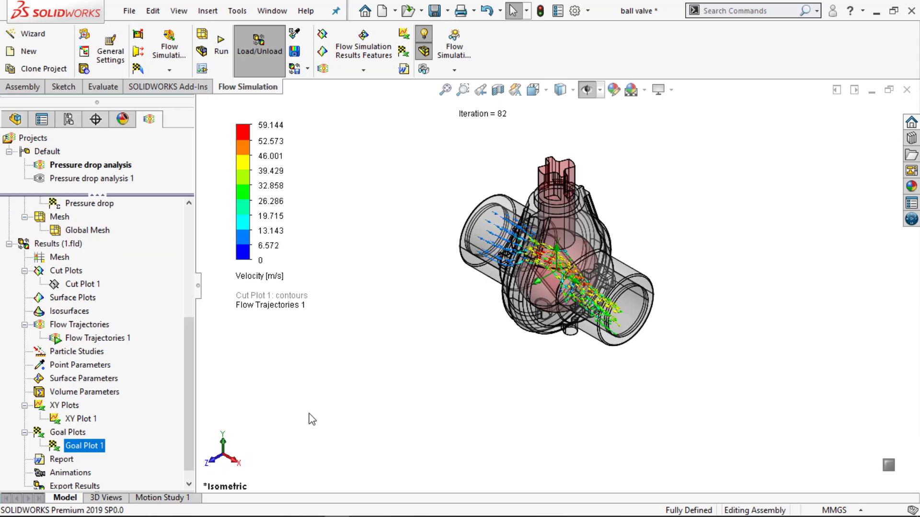